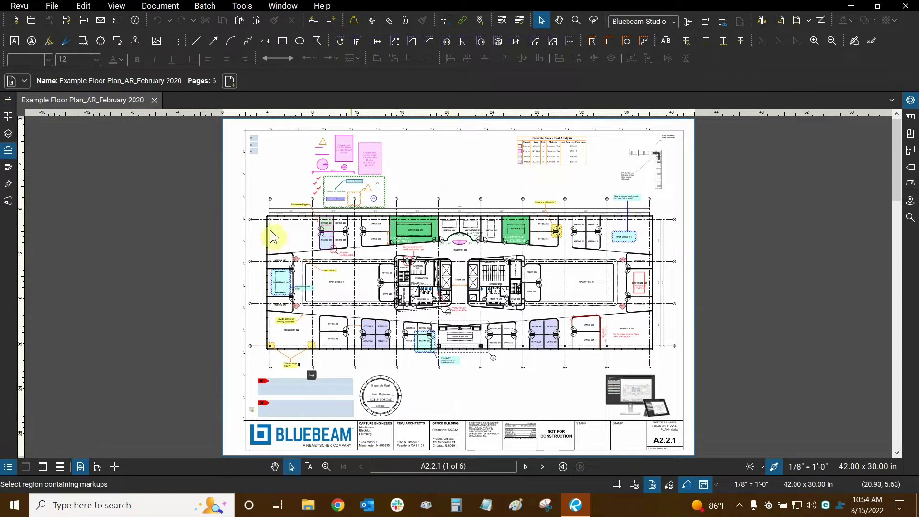
- Show the Markups List below the floor plan and enlarge its pane to display more rows
{"action": "left_click", "coordinate": [11, 468]}
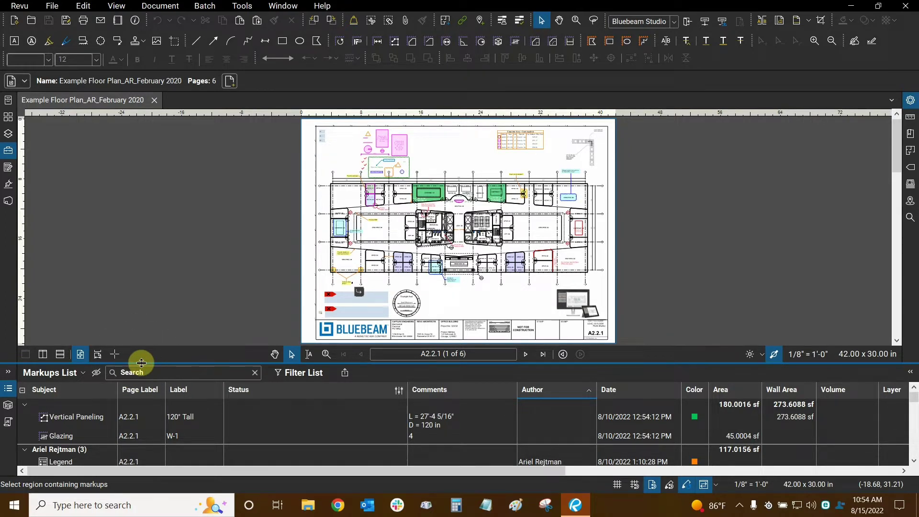
{"action": "left_click_drag", "start_coordinate": [139, 361], "coordinate": [123, 468]}
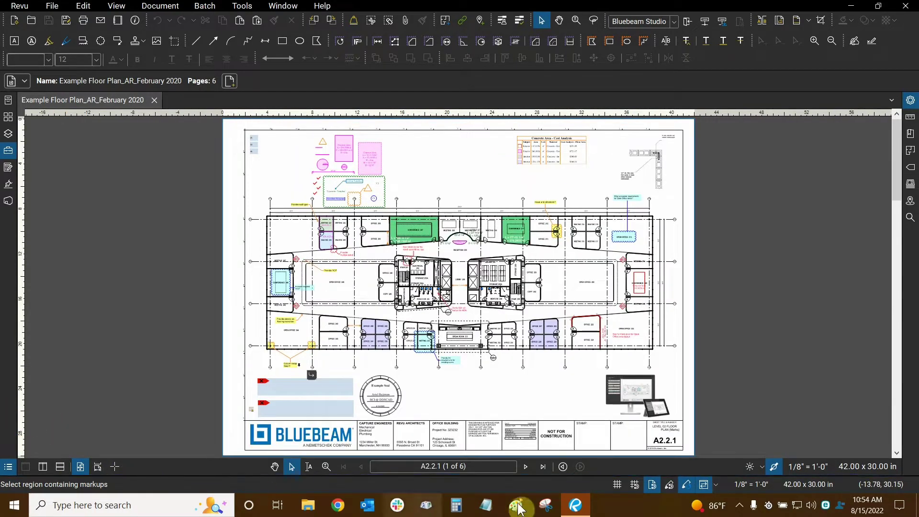
{"action": "left_click", "coordinate": [150, 477]}
{"action": "left_click_drag", "start_coordinate": [148, 377], "coordinate": [156, 341]}
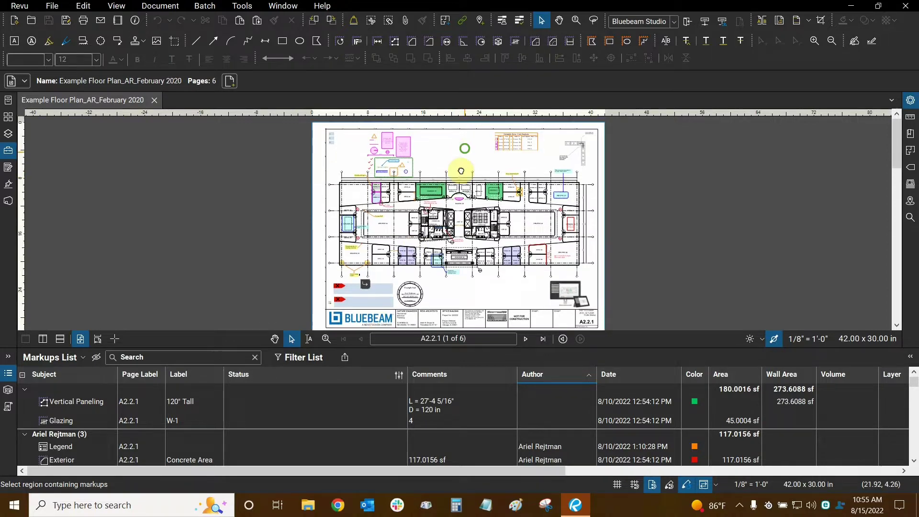
- Add a text box reading "with some data" in the blank area between the Concrete Area markups and the cost analysis table
{"action": "scroll", "coordinate": [446, 210], "scroll_direction": "up", "scroll_amount": 3}
{"action": "scroll", "coordinate": [446, 211], "scroll_direction": "up", "scroll_amount": 4}
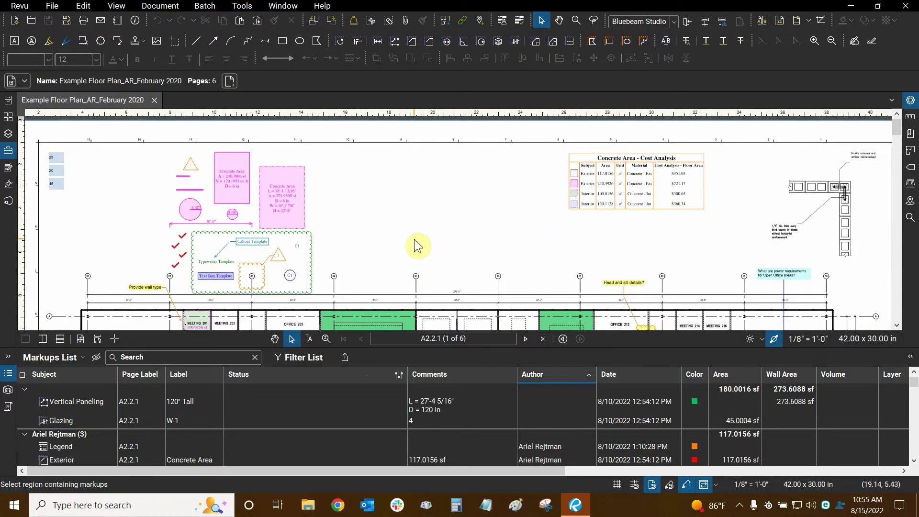
{"action": "left_click", "coordinate": [14, 42]}
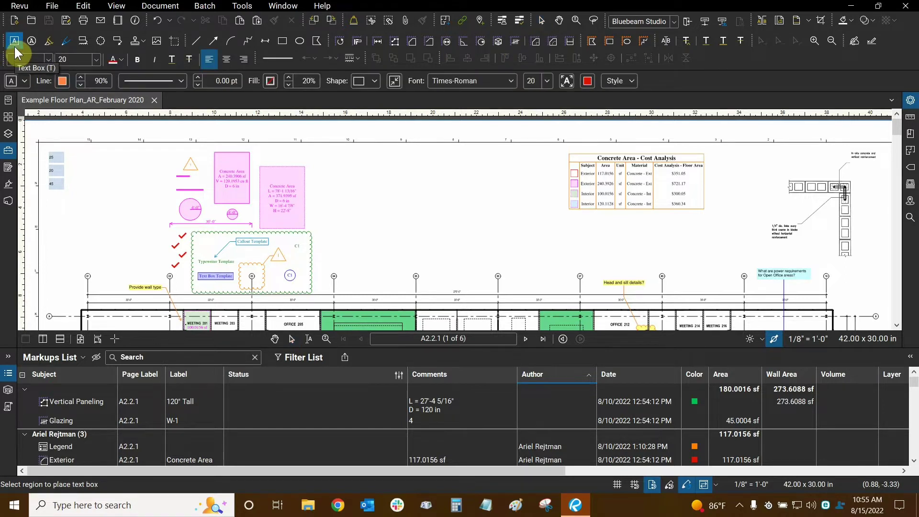
{"action": "left_click_drag", "start_coordinate": [346, 173], "coordinate": [499, 247]}
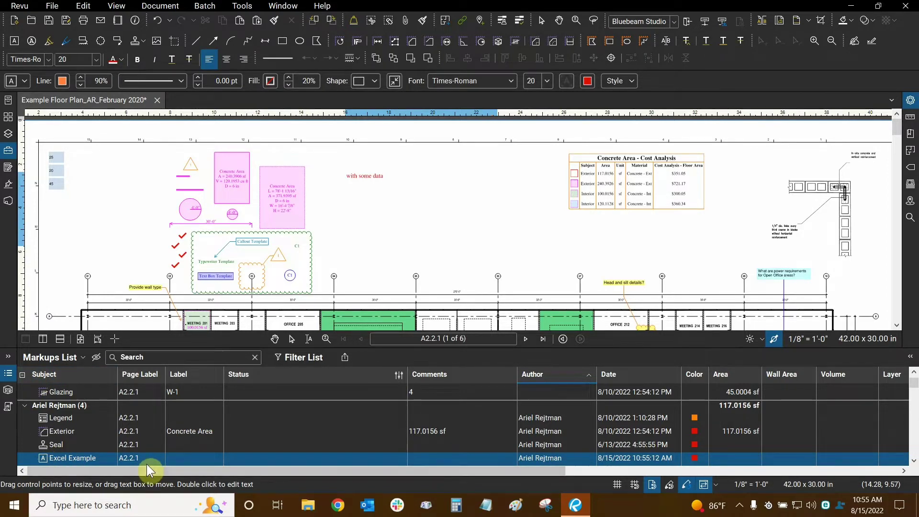
{"action": "scroll", "coordinate": [336, 196], "scroll_direction": "up", "scroll_amount": 3}
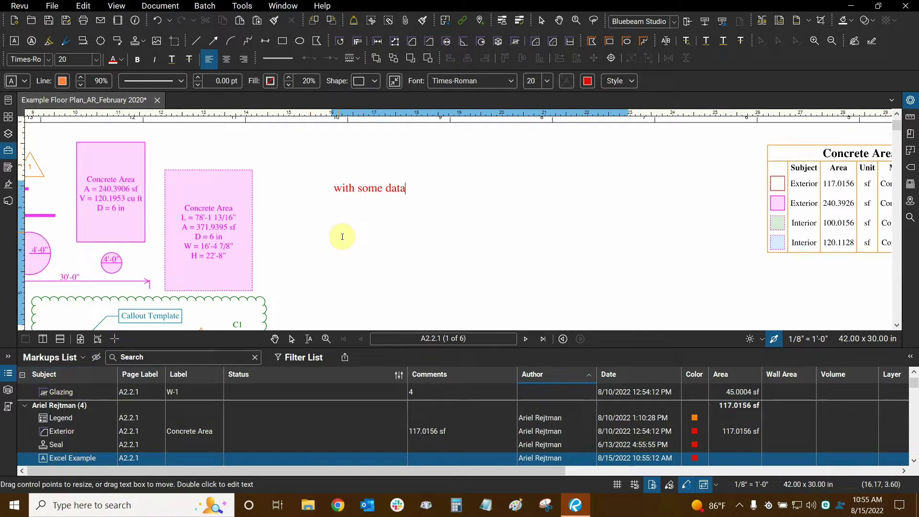
{"action": "key", "text": "Escape"}
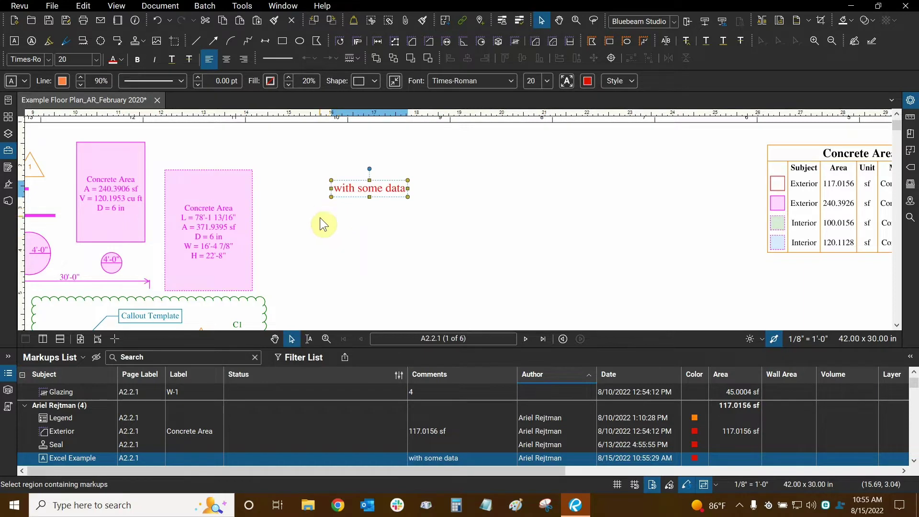
- Use the text box from the AR Tools set in the Tool Chest to add "with other data" below the first text
{"action": "left_click", "coordinate": [7, 150]}
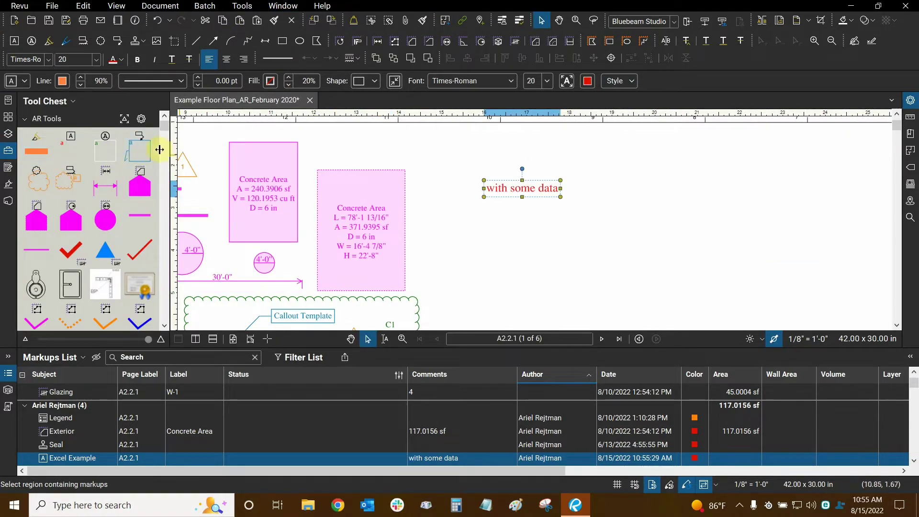
{"action": "left_click_drag", "start_coordinate": [454, 165], "coordinate": [319, 144]}
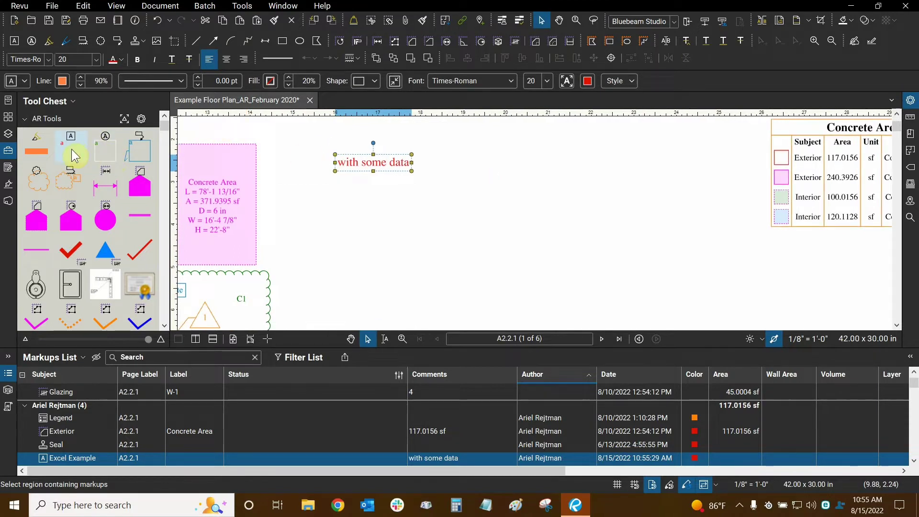
{"action": "left_click", "coordinate": [71, 148]}
{"action": "left_click_drag", "start_coordinate": [377, 213], "coordinate": [502, 274]}
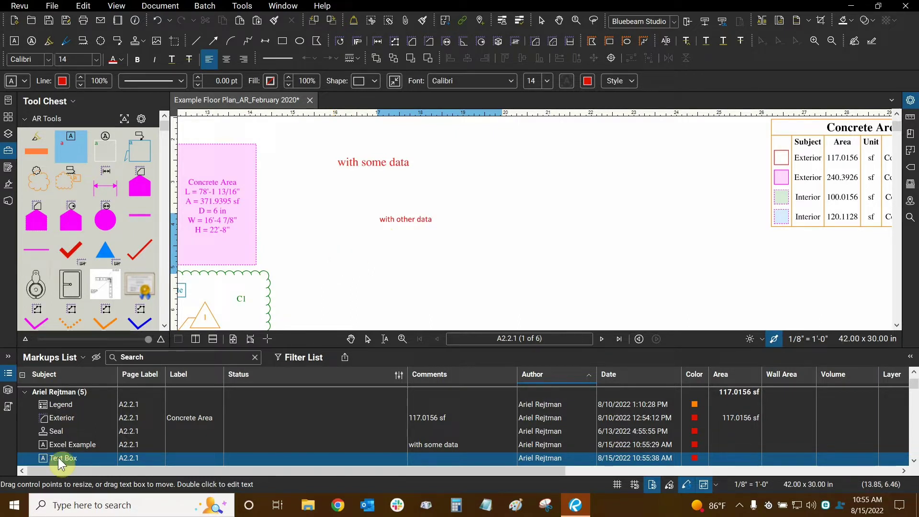
{"action": "key", "text": "Escape"}
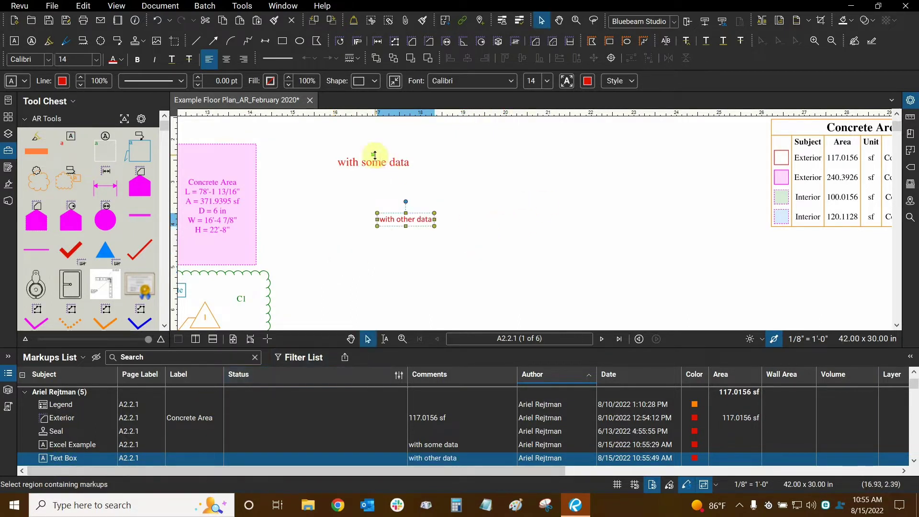
- Show the markup properties and compare the Subject of the "with some data" and "with other data" text boxes
{"action": "left_click", "coordinate": [373, 166]}
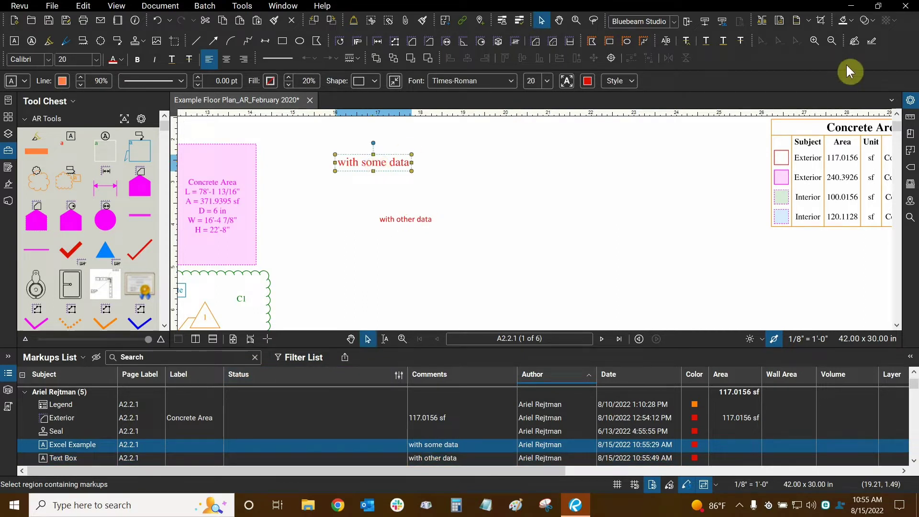
{"action": "left_click", "coordinate": [910, 100]}
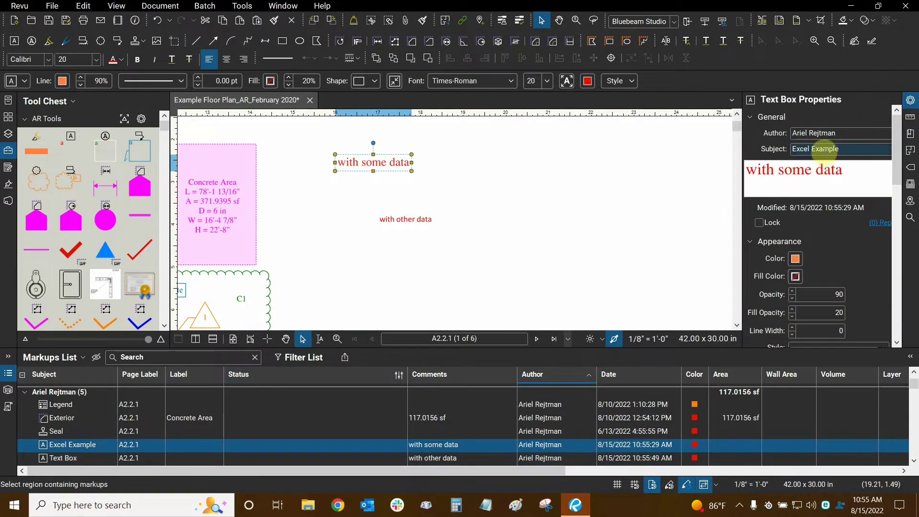
{"action": "left_click", "coordinate": [845, 150]}
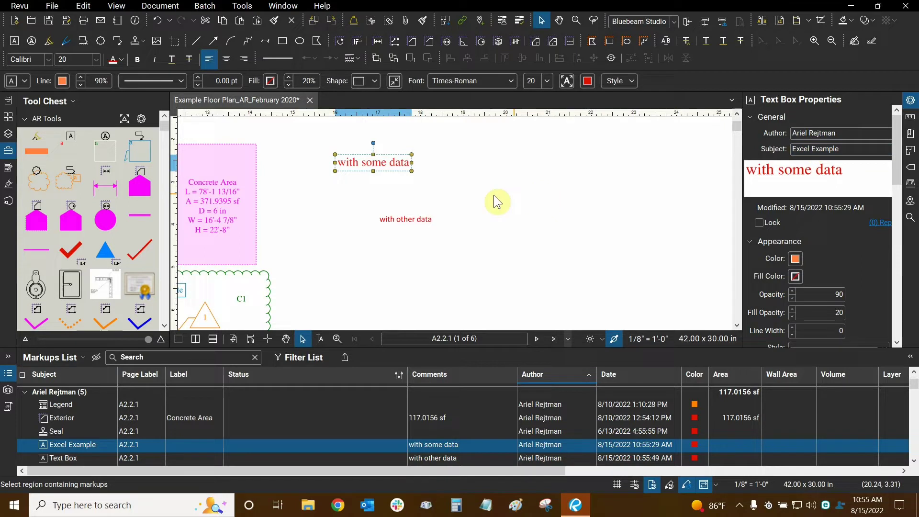
{"action": "left_click", "coordinate": [408, 219]}
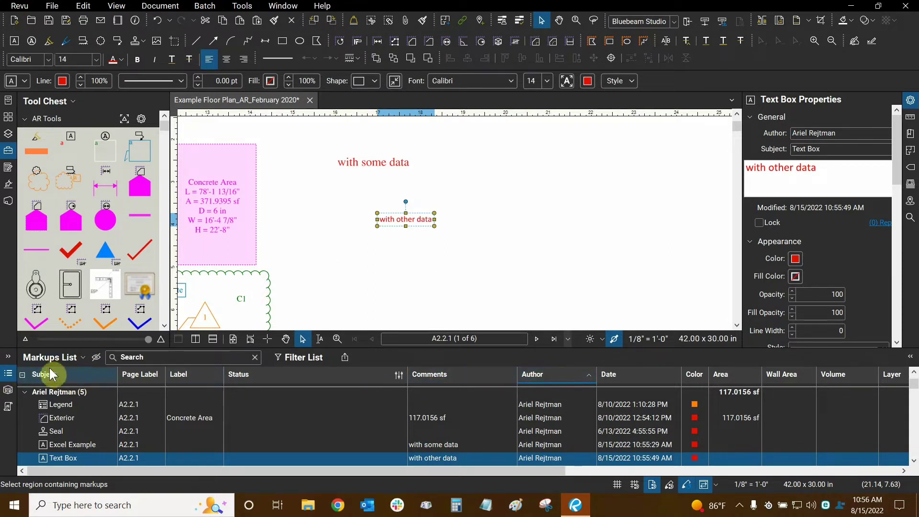
- Sort the Markups List by Subject and locate the entry of the "with some data" text box
{"action": "left_click", "coordinate": [63, 371]}
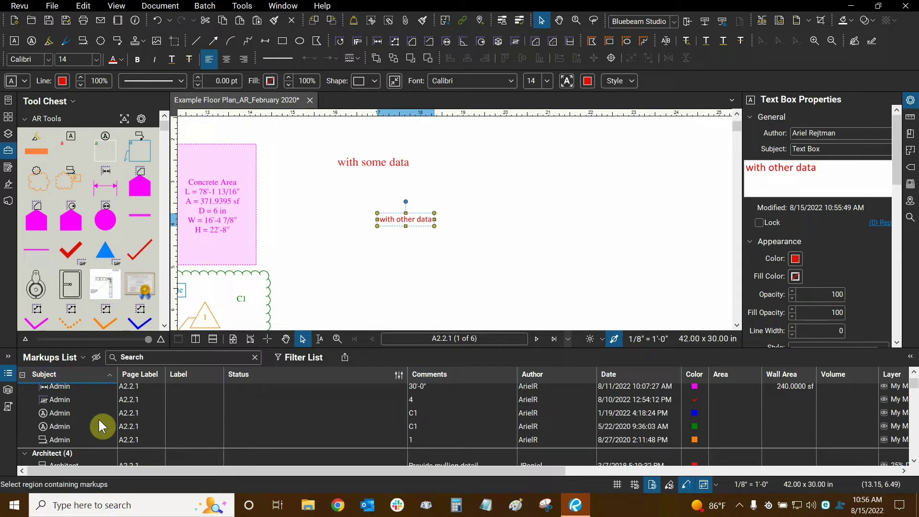
{"action": "scroll", "coordinate": [93, 418], "scroll_direction": "down", "scroll_amount": 3}
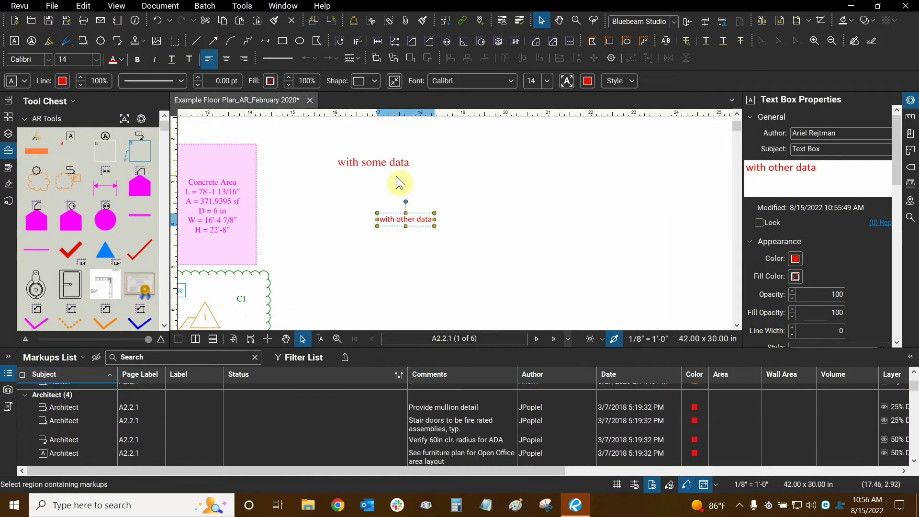
{"action": "left_click", "coordinate": [372, 163]}
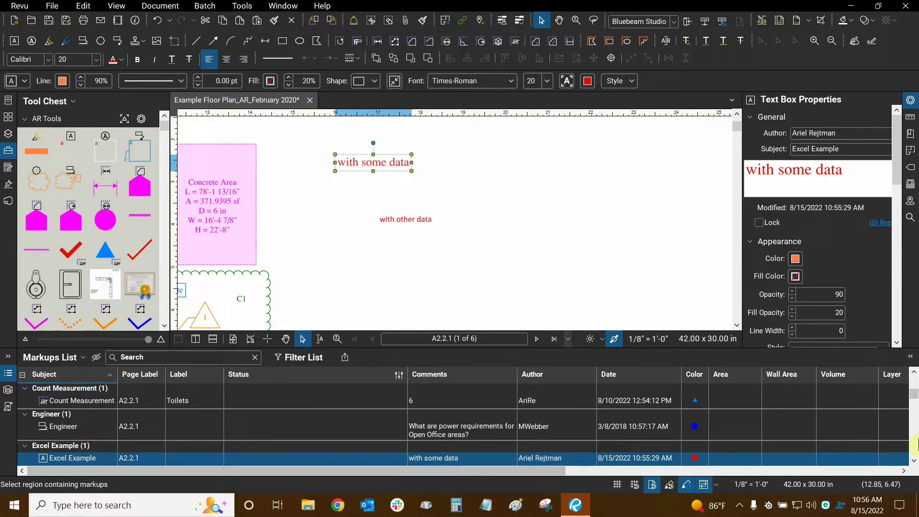
{"action": "left_click", "coordinate": [913, 461]}
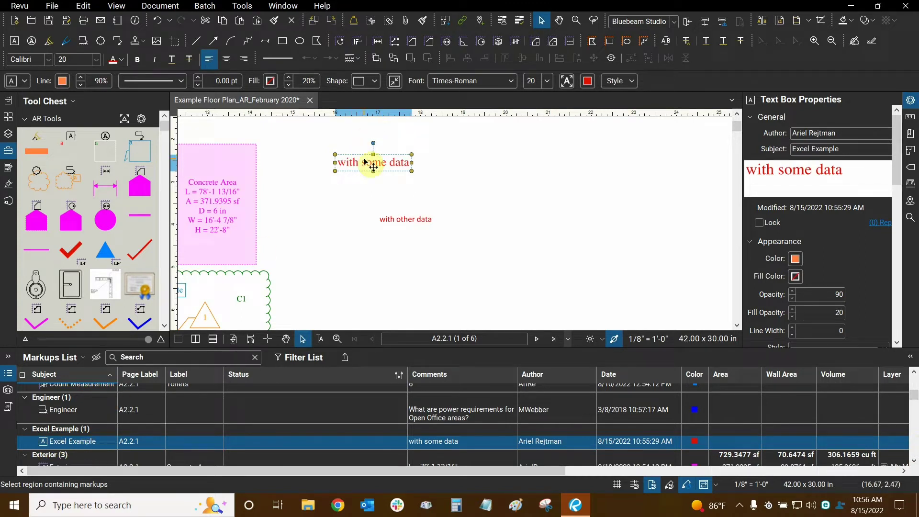
- Locate the "with other data" text box in the Markups List and examine the subject group it is listed under
{"action": "left_click", "coordinate": [410, 220]}
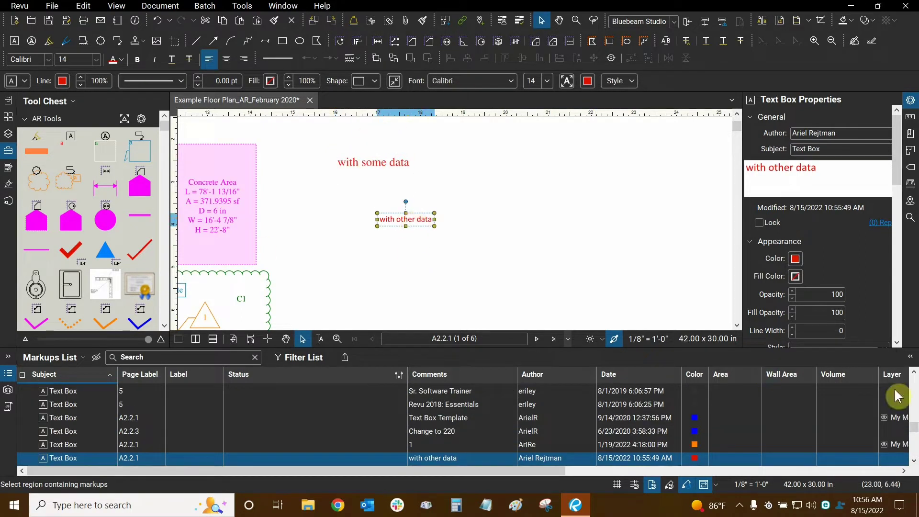
{"action": "left_click", "coordinate": [914, 373]}
{"action": "left_click", "coordinate": [914, 373]}
{"action": "left_click", "coordinate": [914, 373]}
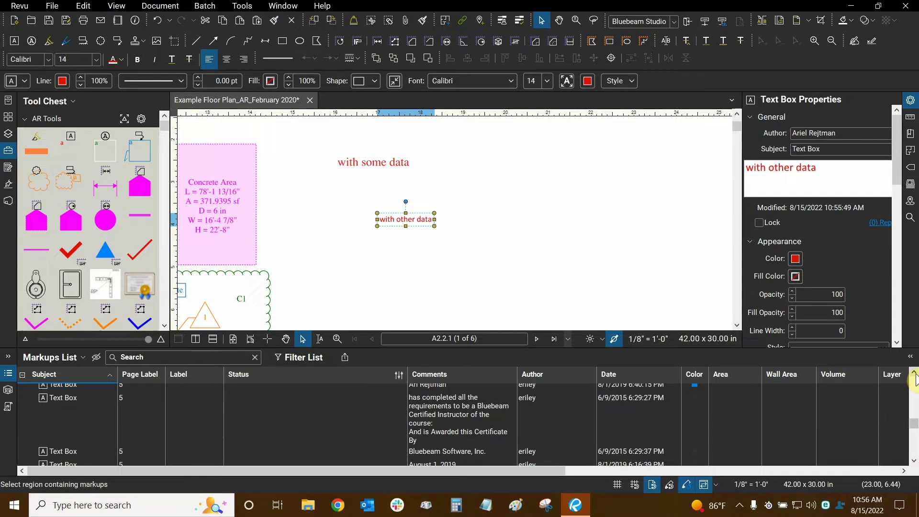
{"action": "left_click", "coordinate": [914, 373]}
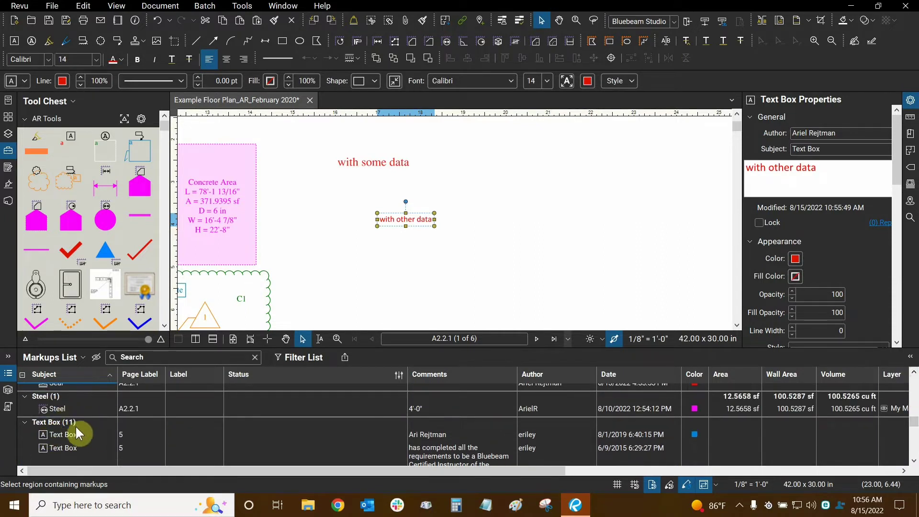
{"action": "left_click", "coordinate": [914, 461]}
{"action": "left_click", "coordinate": [914, 461]}
{"action": "left_click", "coordinate": [914, 460]}
{"action": "left_click", "coordinate": [914, 460]}
{"action": "left_click", "coordinate": [914, 460]}
{"action": "left_click", "coordinate": [914, 461]}
{"action": "left_click", "coordinate": [914, 461]}
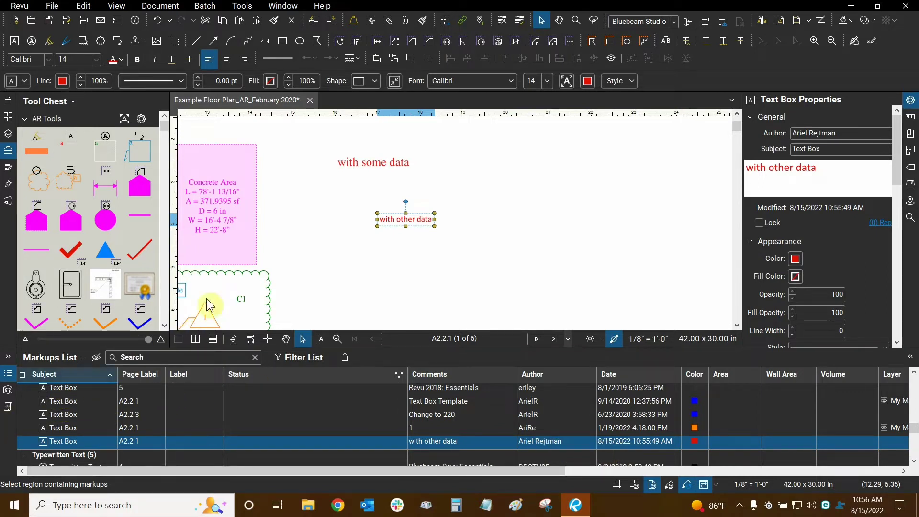
{"action": "left_click", "coordinate": [528, 208]}
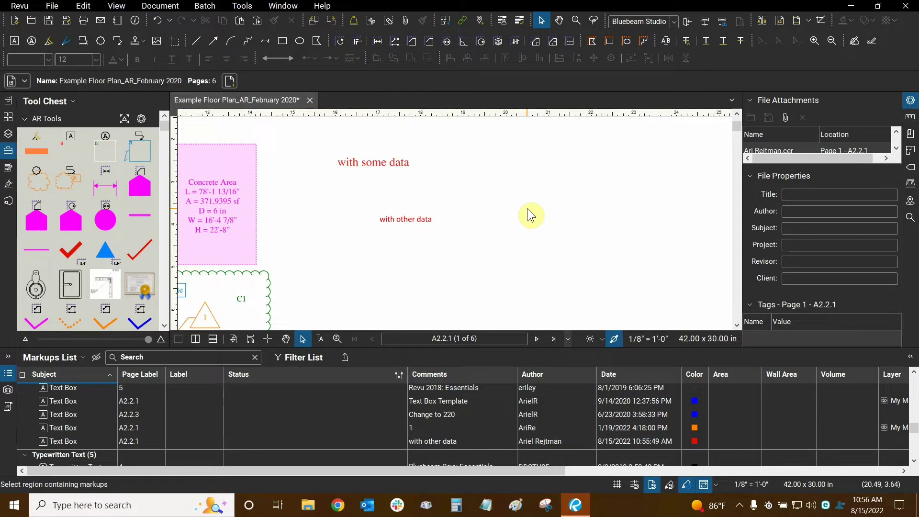
- Draw a Cloud+ markup about 2 in square beside the two text boxes, placing its triangular callout below its corner
{"action": "key", "text": "ctrl+0"}
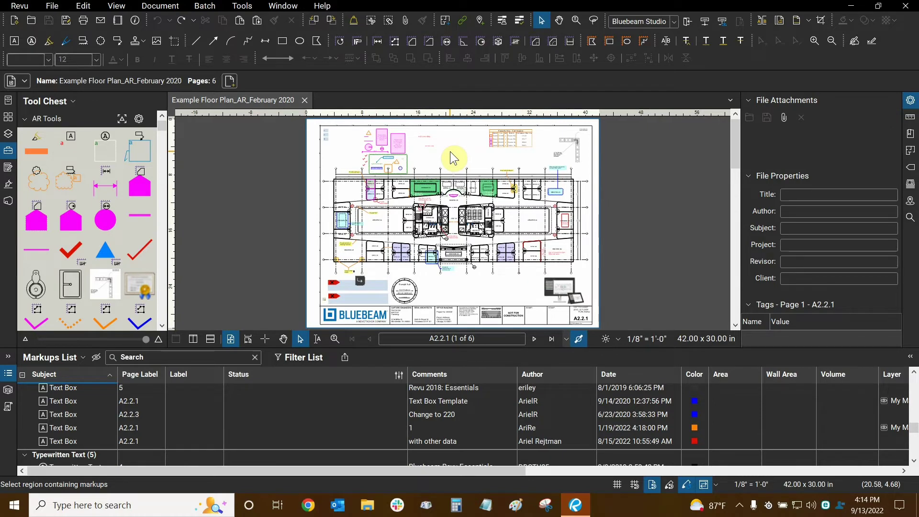
{"action": "scroll", "coordinate": [453, 158], "scroll_direction": "up", "scroll_amount": 4}
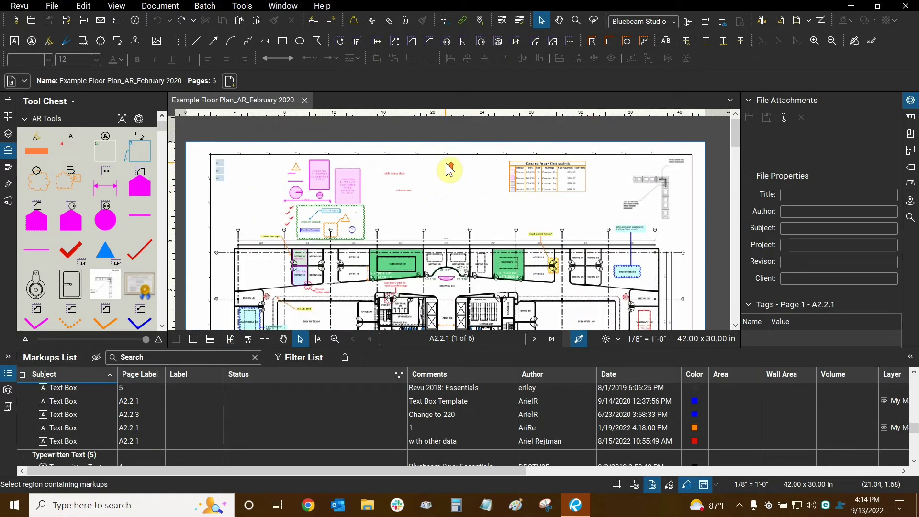
{"action": "scroll", "coordinate": [428, 197], "scroll_direction": "up", "scroll_amount": 3}
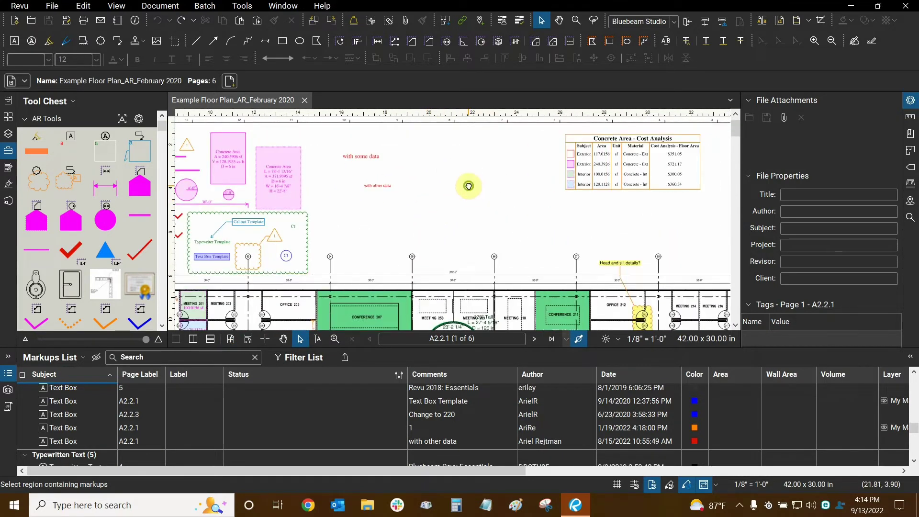
{"action": "left_click", "coordinate": [242, 6]}
{"action": "mouse_move", "coordinate": [256, 17]}
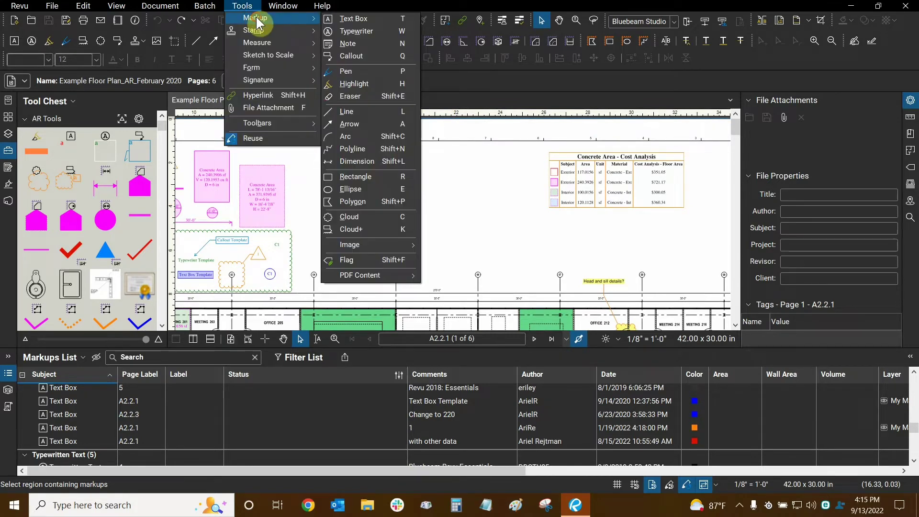
{"action": "left_click", "coordinate": [347, 228]}
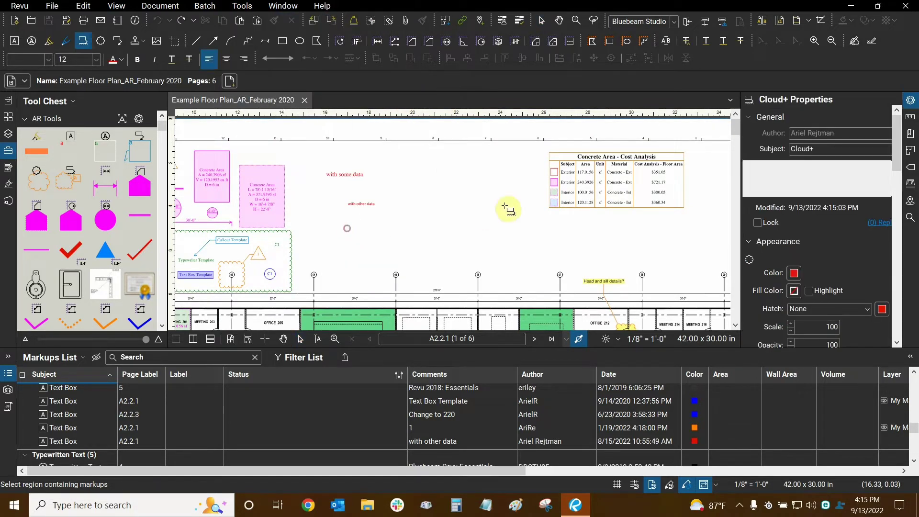
{"action": "left_click_drag", "start_coordinate": [389, 163], "coordinate": [435, 205]}
{"action": "left_click", "coordinate": [445, 217]}
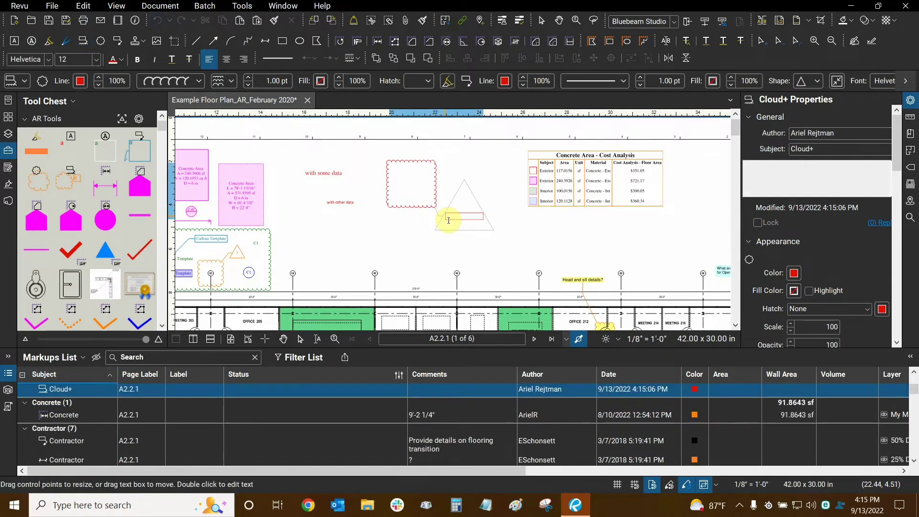
- Enter 4 as the text in the Cloud+ markup's triangle and finish the markup
{"action": "scroll", "coordinate": [448, 220], "scroll_direction": "up", "scroll_amount": 4}
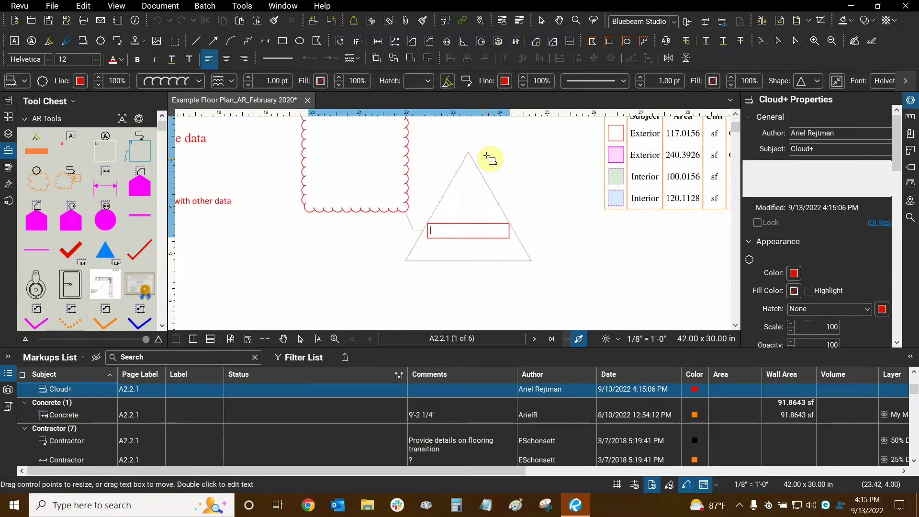
{"action": "type", "text": "4"}
{"action": "left_click", "coordinate": [535, 217]}
{"action": "mouse_move", "coordinate": [521, 207]}
{"action": "left_mouse_down"}
{"action": "mouse_move", "coordinate": [550, 232]}
{"action": "mouse_move", "coordinate": [593, 228]}
{"action": "mouse_move", "coordinate": [585, 233]}
{"action": "left_mouse_up"}
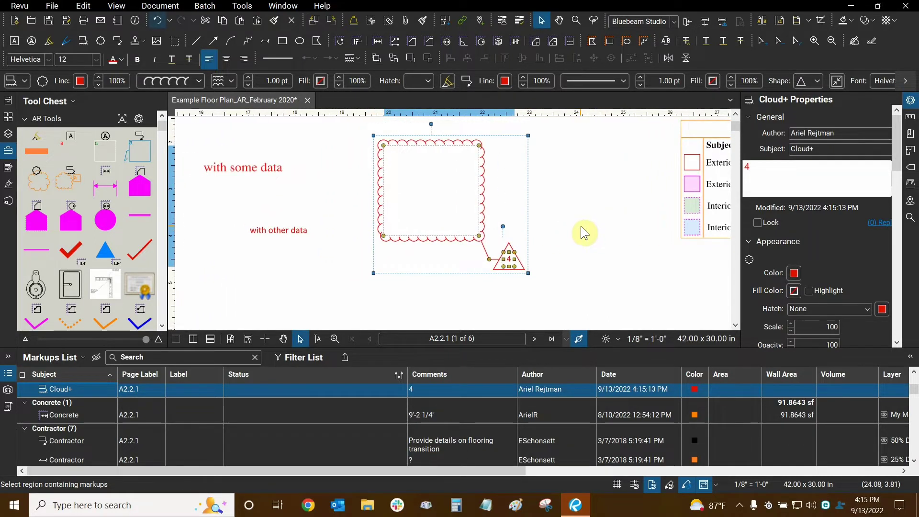
- Reselect the Cloud+ markup on the drawing to check its Subject in the Markups List
{"action": "left_click", "coordinate": [586, 232]}
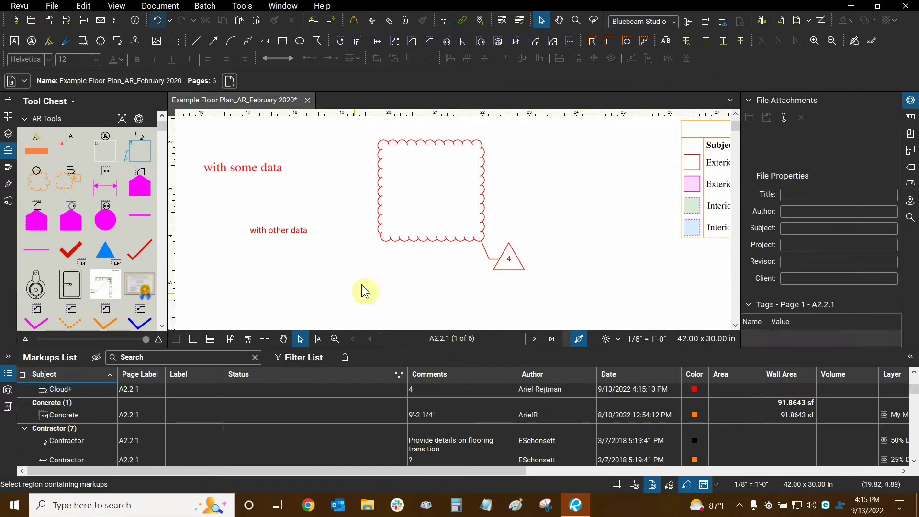
{"action": "left_click", "coordinate": [394, 242]}
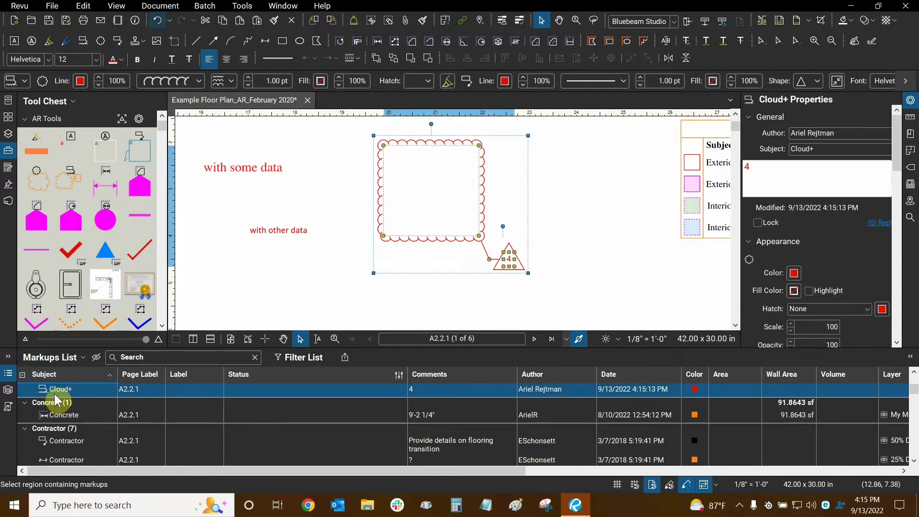
- Change the Cloud+ markup's Subject to Structural in the Markups List, and reselect the markup to check its new group
{"action": "left_click", "coordinate": [827, 150]}
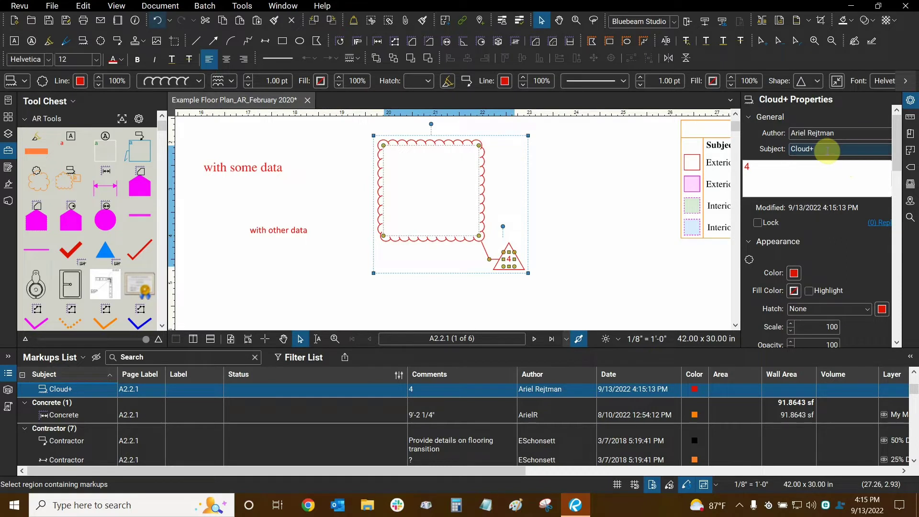
{"action": "left_click", "coordinate": [63, 389]}
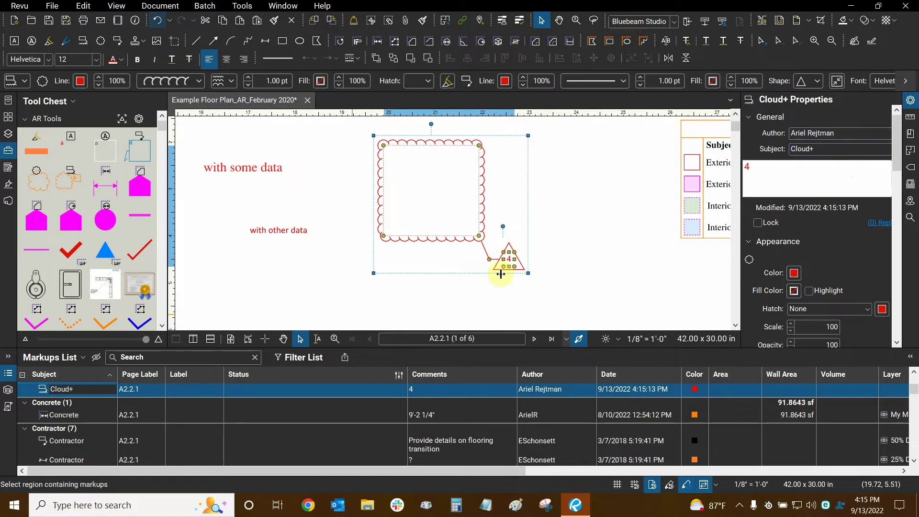
{"action": "left_click_drag", "start_coordinate": [82, 390], "coordinate": [46, 390]}
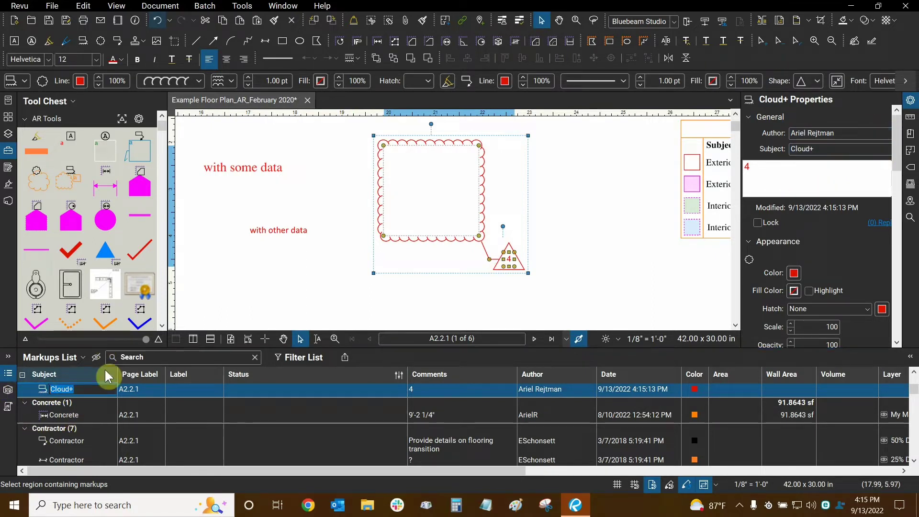
{"action": "type", "text": "Structural"}
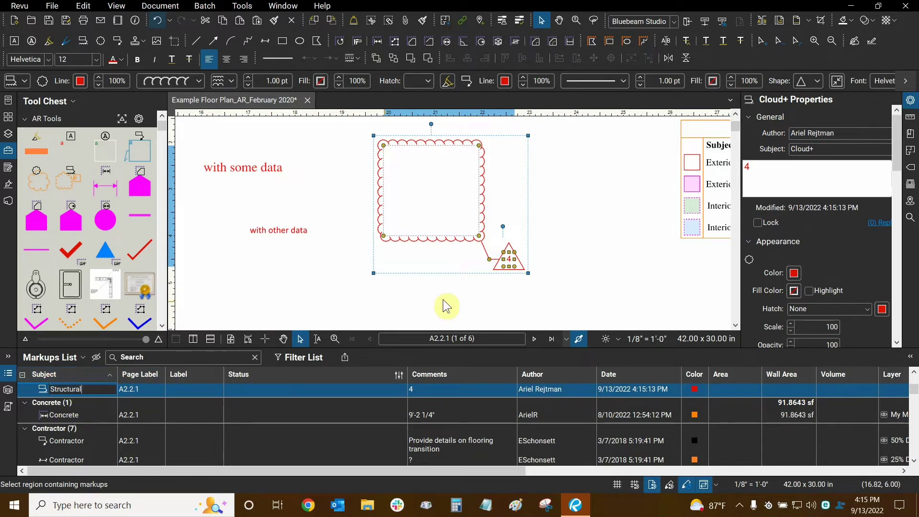
{"action": "left_click", "coordinate": [562, 207]}
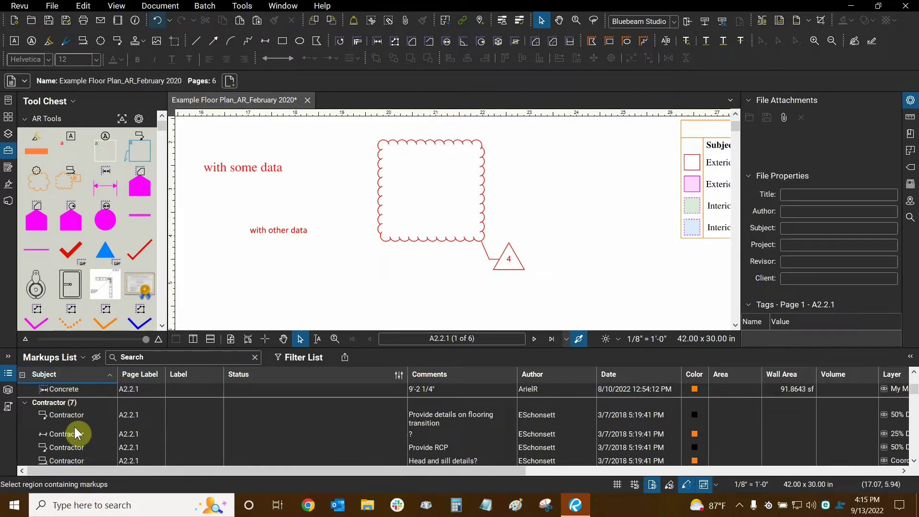
{"action": "left_click", "coordinate": [478, 240]}
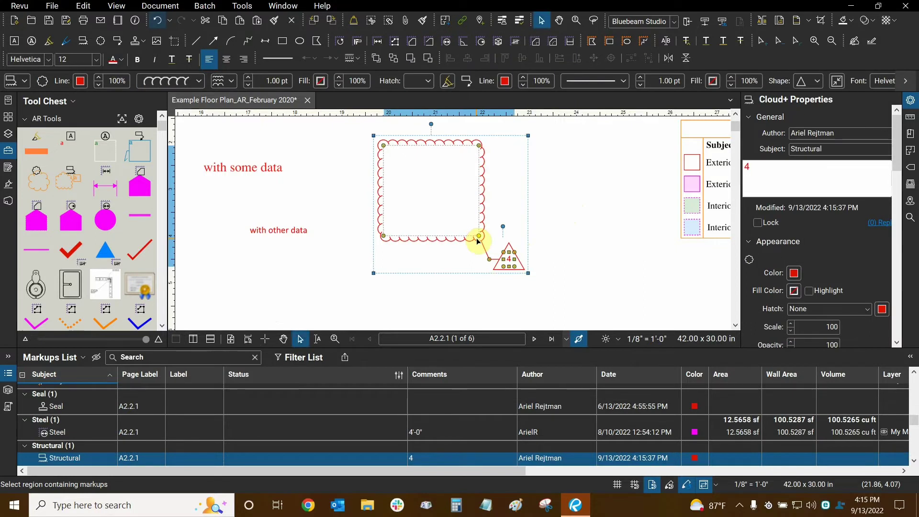
{"action": "left_click", "coordinate": [65, 461]}
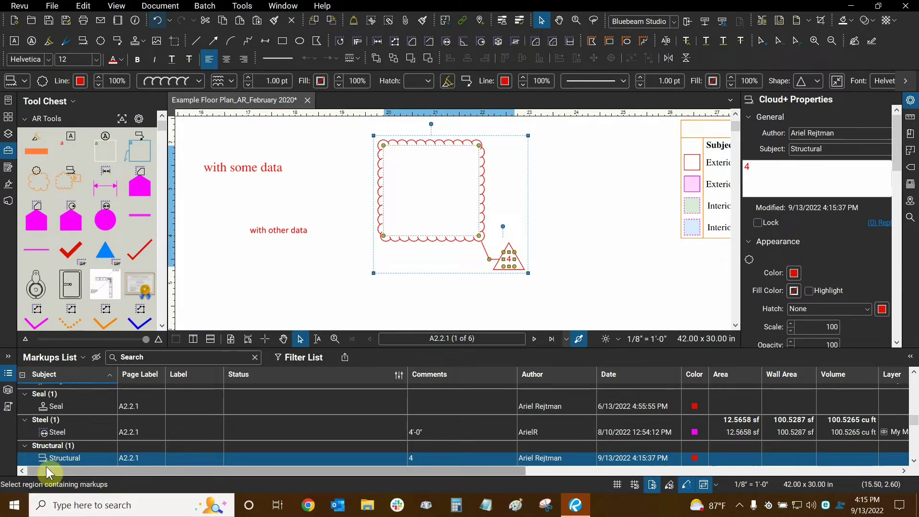
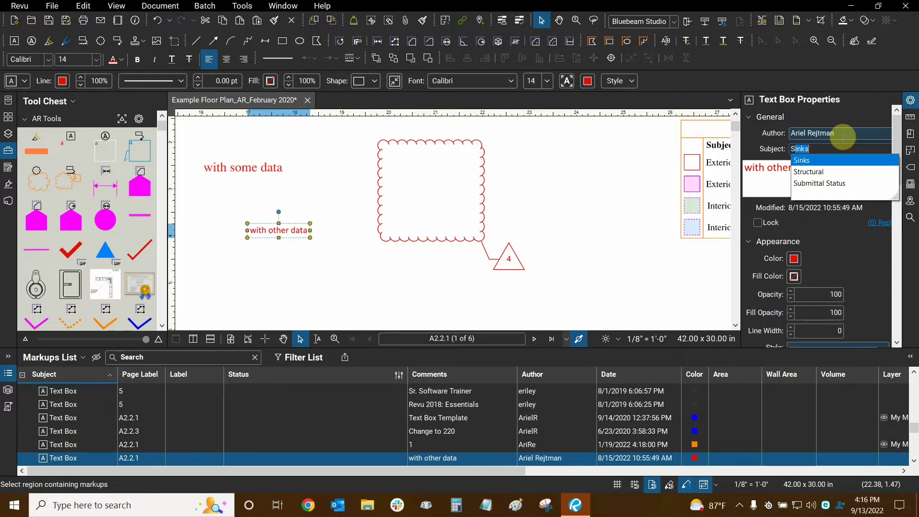
- Set the Subject of the "with other data" text box to Structural and deselect the text box
{"action": "left_click", "coordinate": [810, 176]}
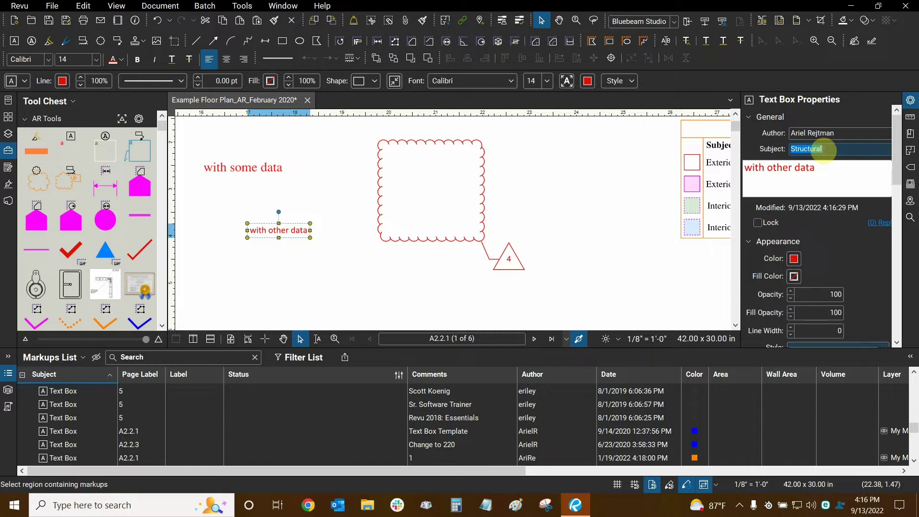
{"action": "left_click", "coordinate": [845, 134]}
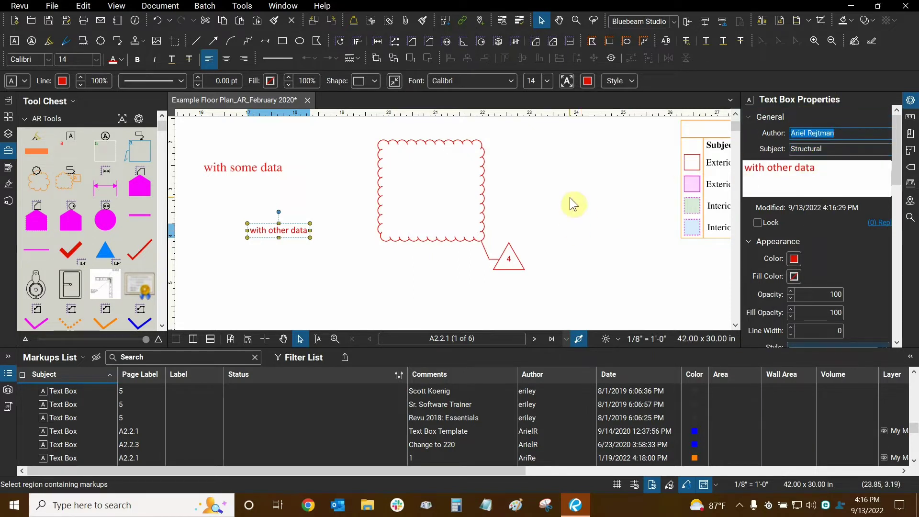
{"action": "left_click_drag", "start_coordinate": [421, 198], "coordinate": [526, 190]}
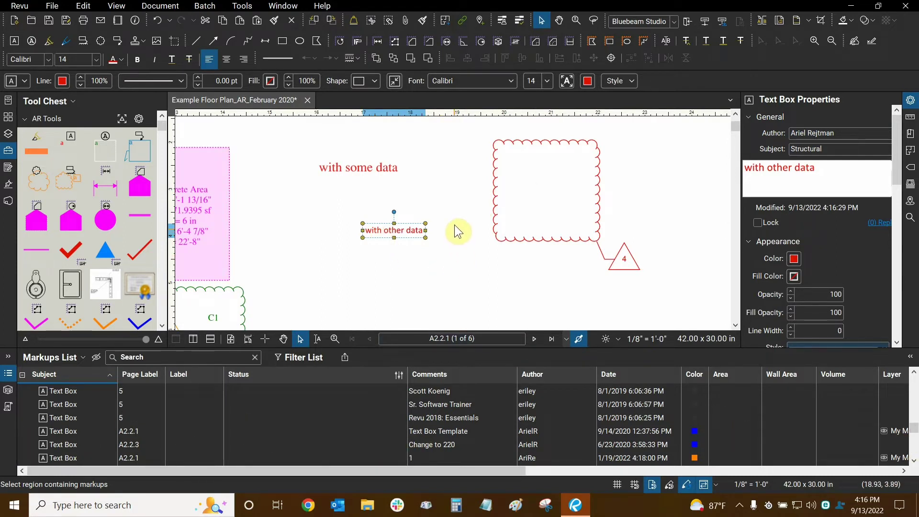
{"action": "left_click", "coordinate": [455, 191]}
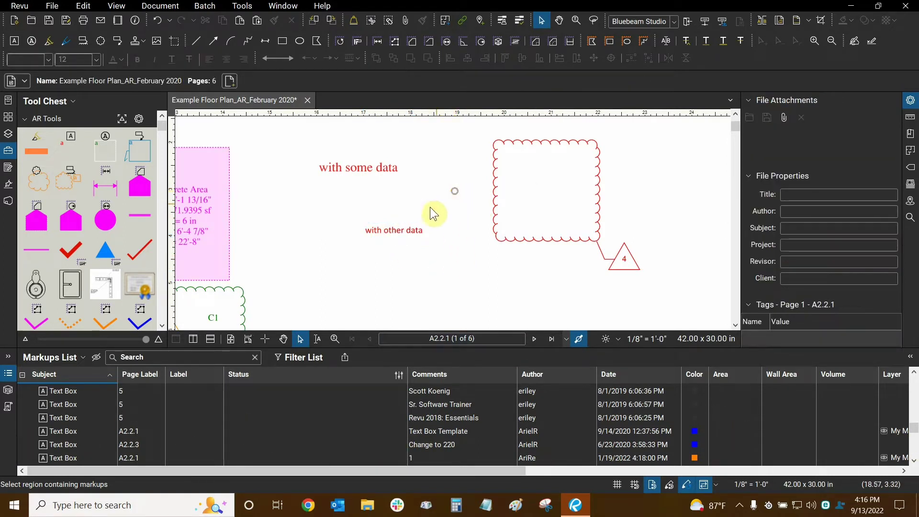
- Reselect the "with other data" text box to check which subject group lists it, and clear the selection
{"action": "left_click", "coordinate": [408, 231]}
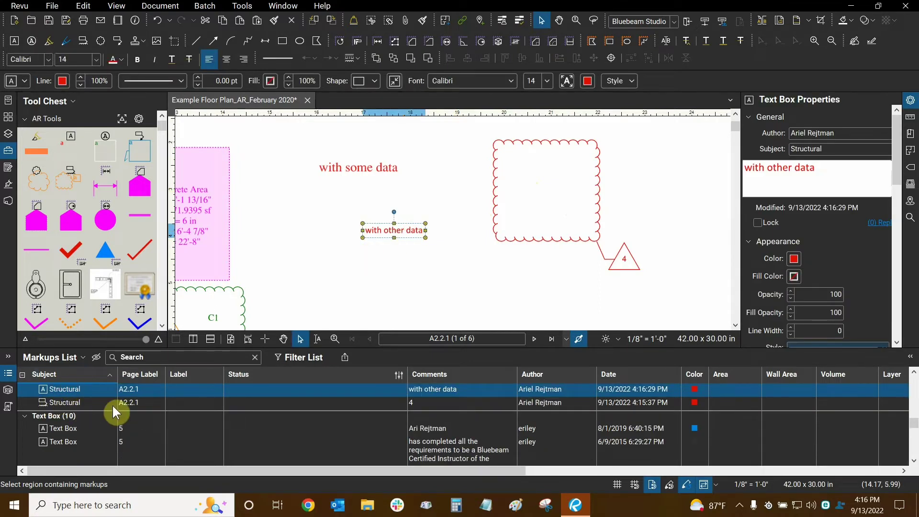
{"action": "left_click", "coordinate": [914, 372]}
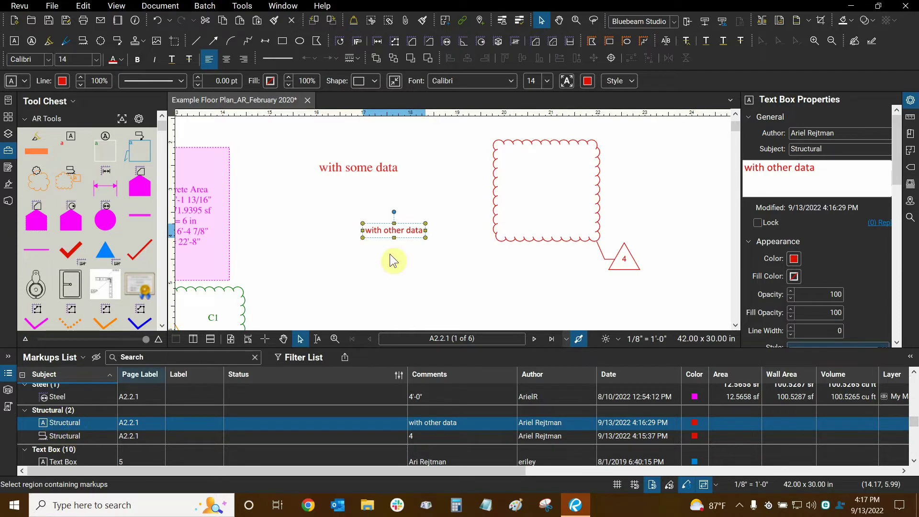
{"action": "left_click", "coordinate": [447, 248]}
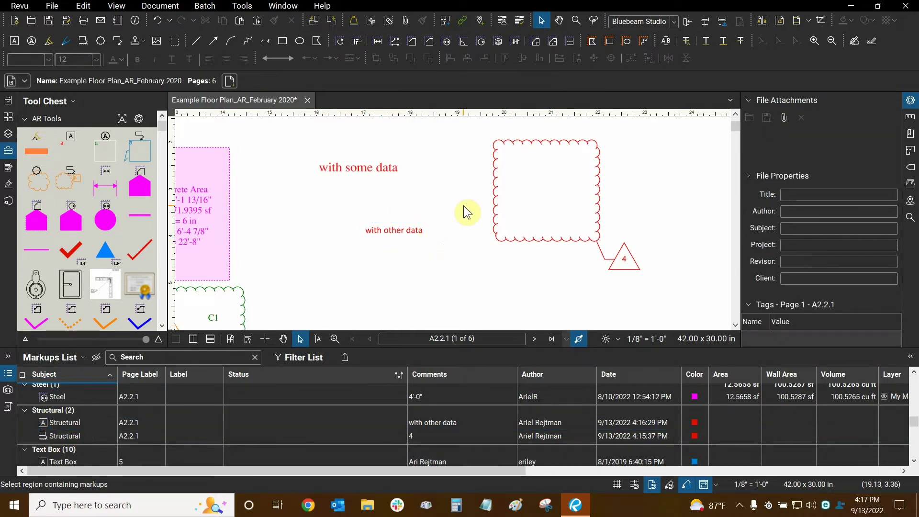
- Select the Cloud+ markup and the "with other data" text box in turn to review their entries in the Structural group
{"action": "key", "text": "ctrl+0"}
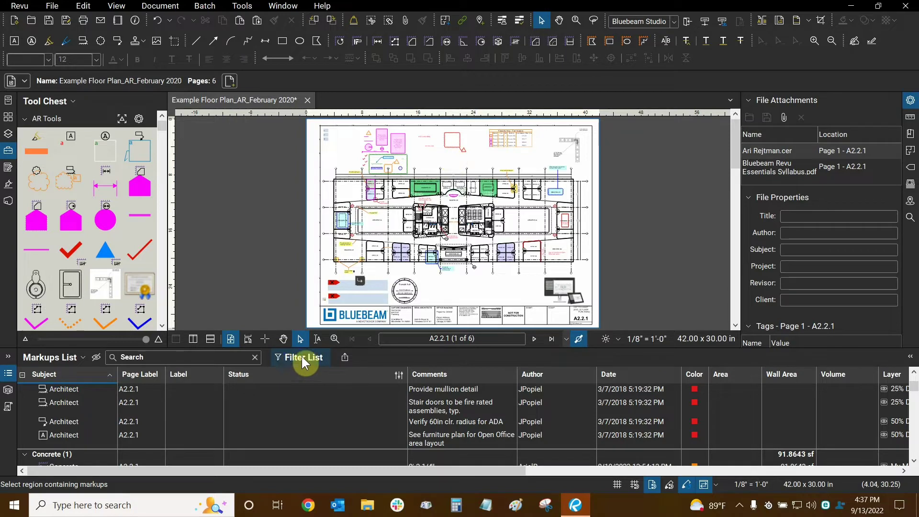
{"action": "left_click", "coordinate": [457, 149]}
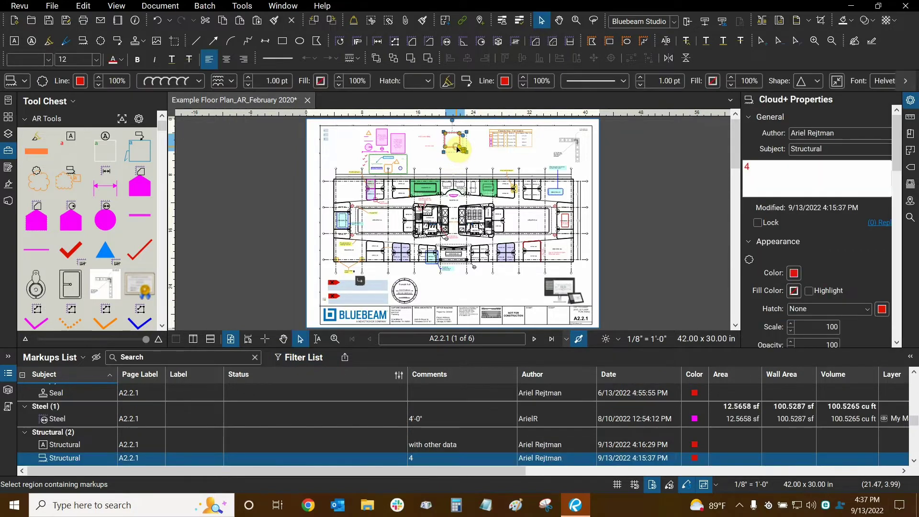
{"action": "left_click", "coordinate": [57, 443]}
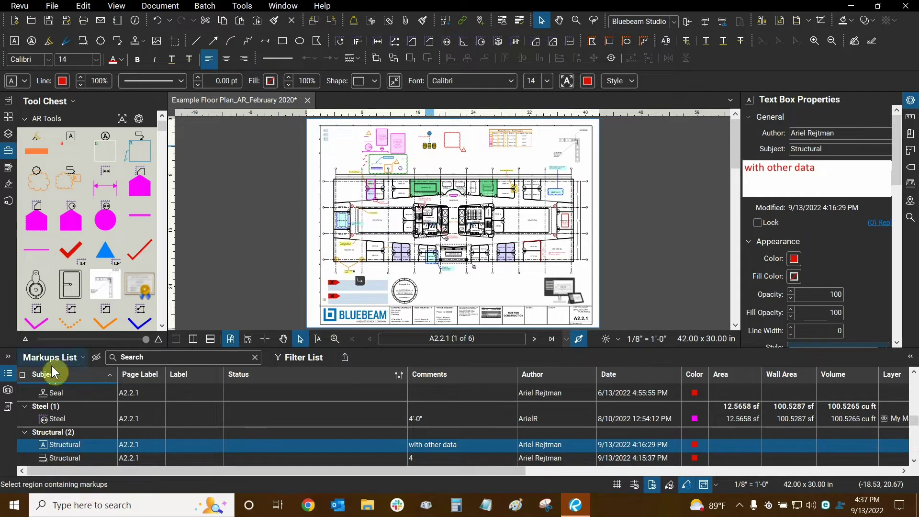
{"action": "left_click", "coordinate": [451, 163]}
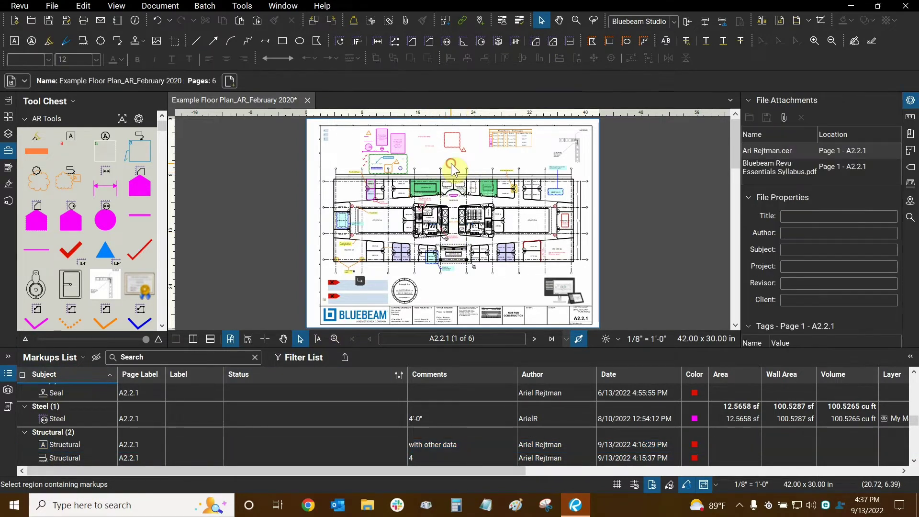
- Turn on filtering in the Markups List and filter the Subject column by Structural
{"action": "left_click", "coordinate": [297, 358]}
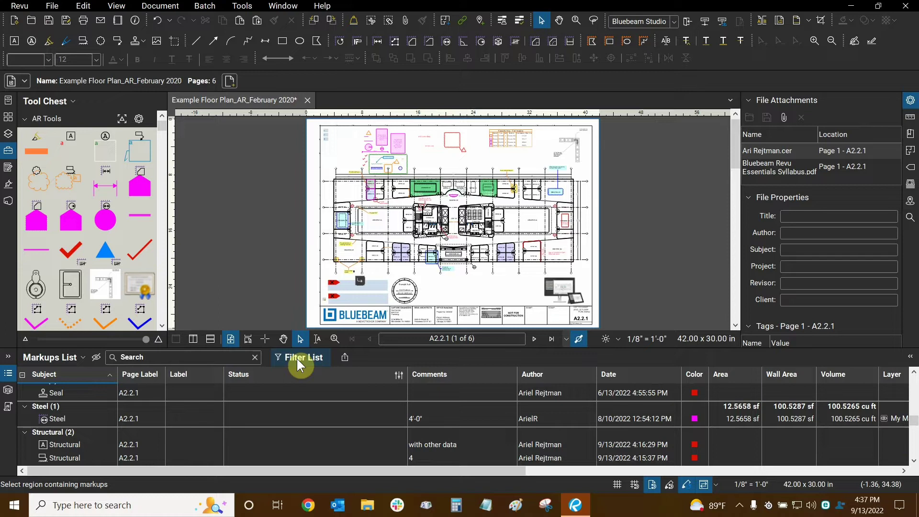
{"action": "left_click", "coordinate": [297, 358]}
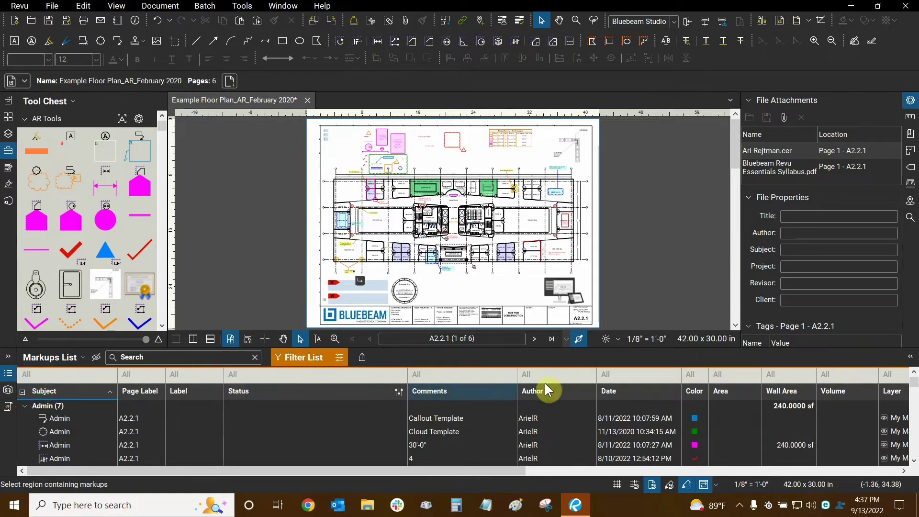
{"action": "left_click", "coordinate": [50, 378]}
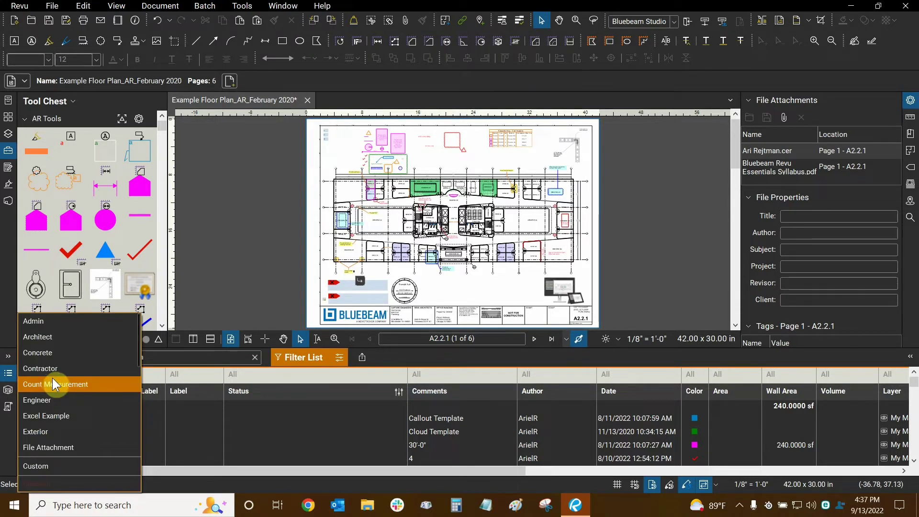
{"action": "scroll", "coordinate": [54, 378], "scroll_direction": "down", "scroll_amount": 4}
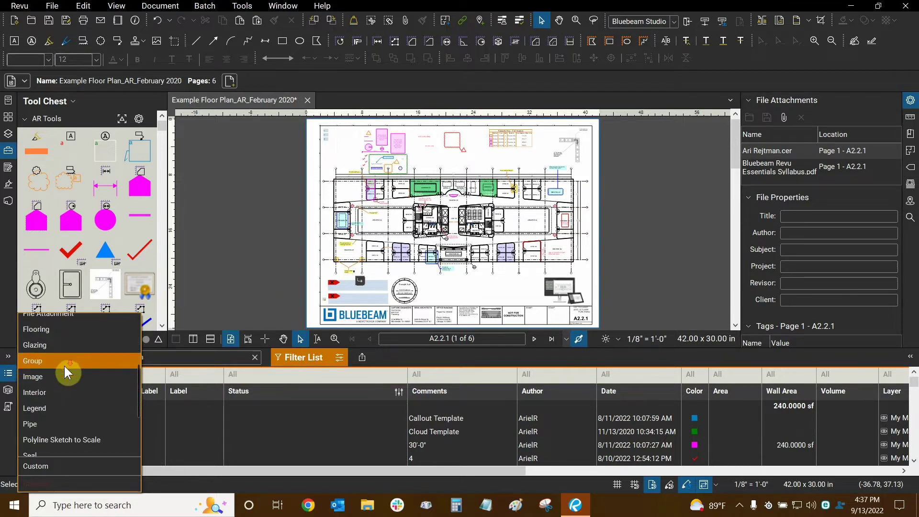
{"action": "scroll", "coordinate": [48, 397], "scroll_direction": "down", "scroll_amount": 1}
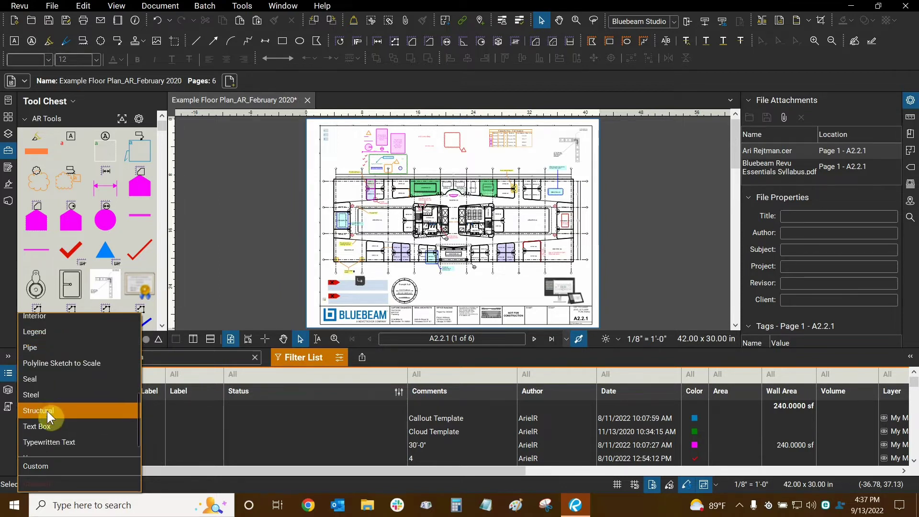
{"action": "left_click", "coordinate": [47, 412]}
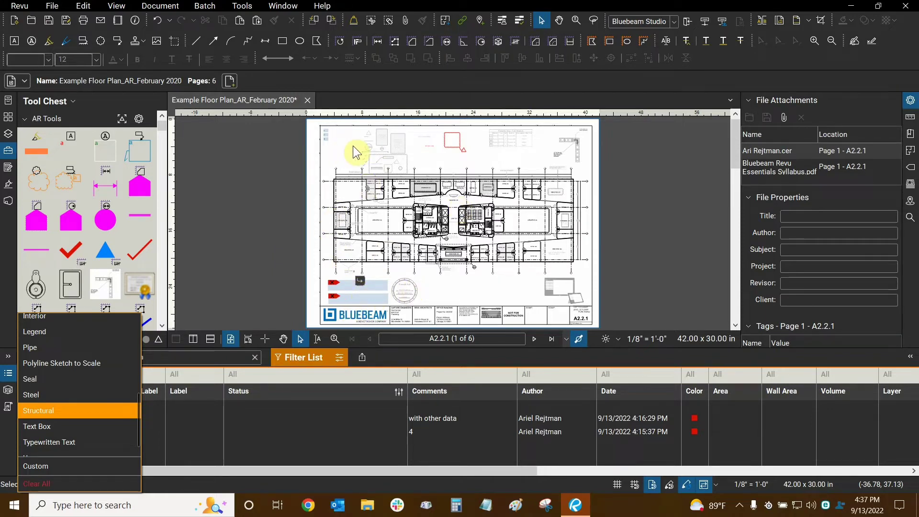
- Examine the floor plan to compare how Structural markups and the filtered-out markups are displayed
{"action": "scroll", "coordinate": [365, 266], "scroll_direction": "up", "scroll_amount": 4}
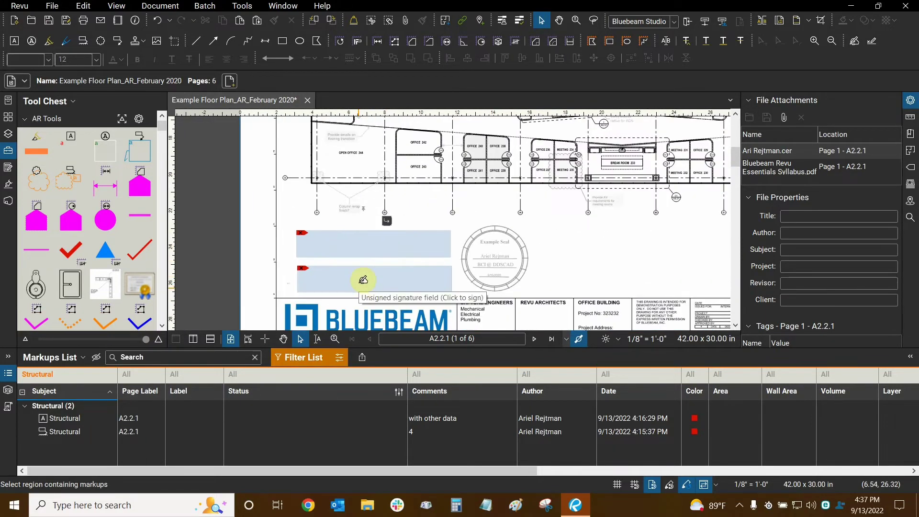
{"action": "scroll", "coordinate": [363, 279], "scroll_direction": "down", "scroll_amount": 4}
{"action": "scroll", "coordinate": [335, 206], "scroll_direction": "up", "scroll_amount": 5}
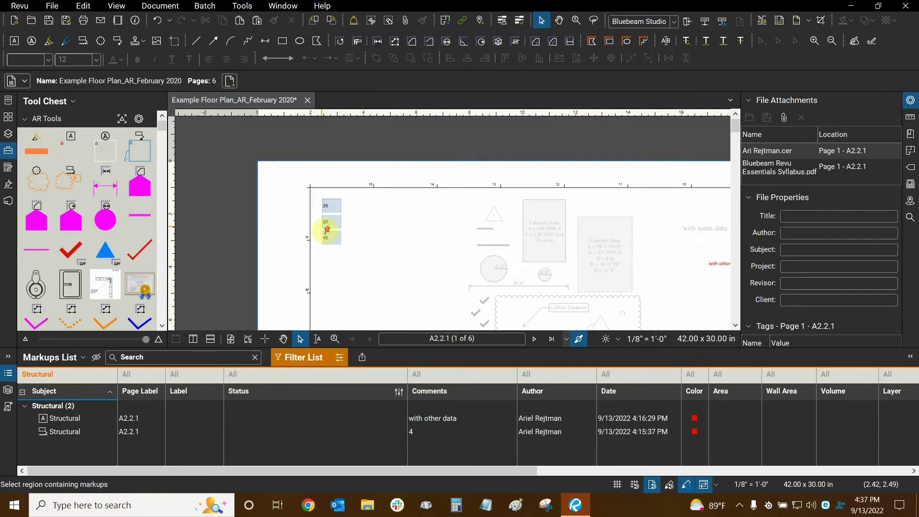
{"action": "scroll", "coordinate": [327, 229], "scroll_direction": "down", "scroll_amount": 4}
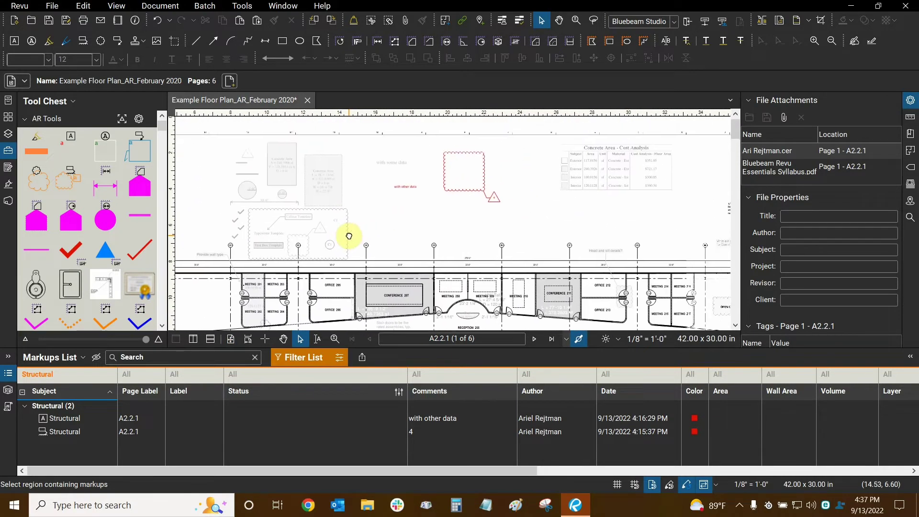
{"action": "scroll", "coordinate": [444, 181], "scroll_direction": "up", "scroll_amount": 2}
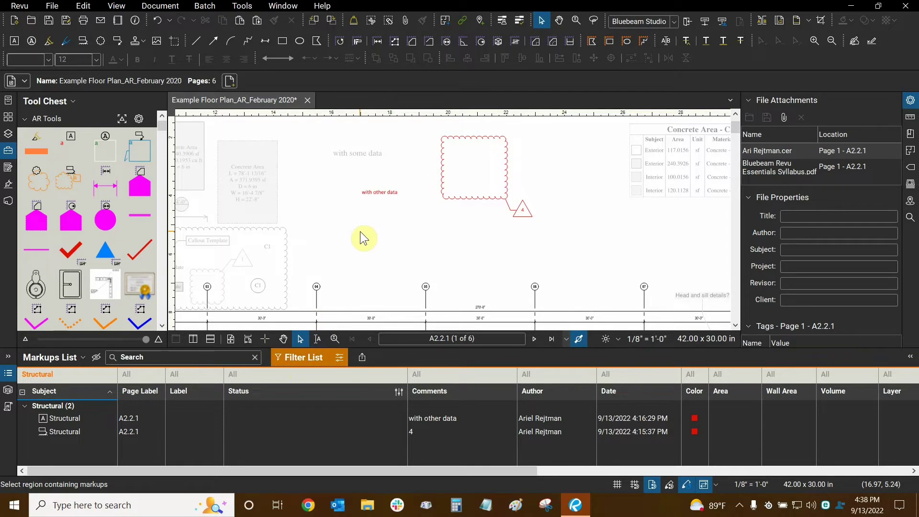
{"action": "scroll", "coordinate": [360, 232], "scroll_direction": "down", "scroll_amount": 5}
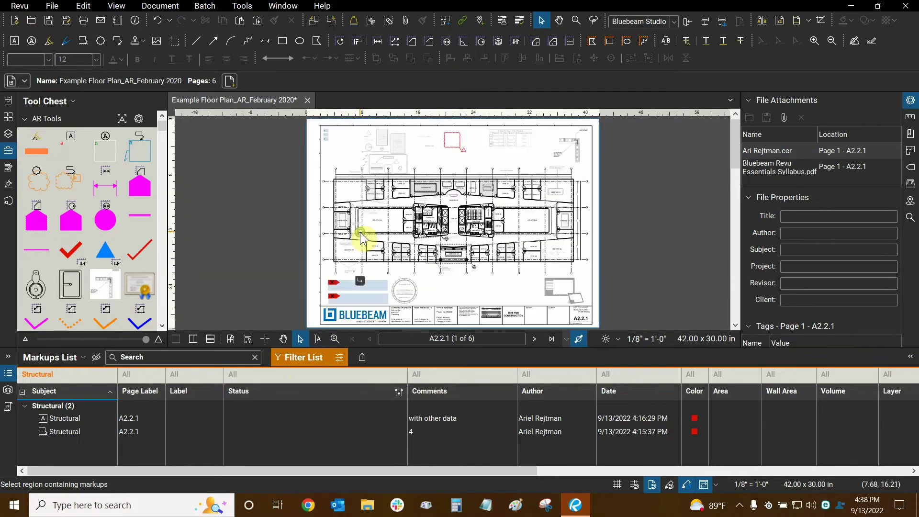
- Add Engineer to the Subject filter alongside Structural, and examine the Engineer markup at Open Office 218
{"action": "left_click", "coordinate": [70, 378]}
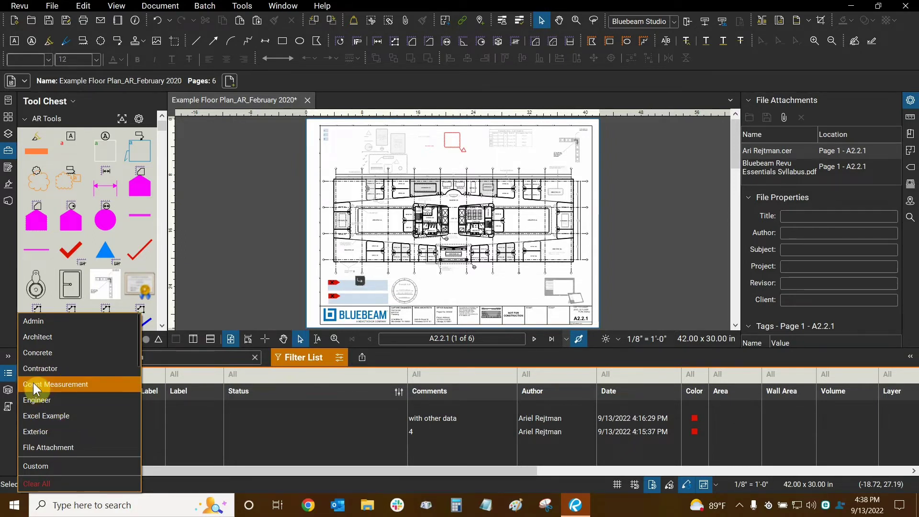
{"action": "left_click", "coordinate": [49, 403]}
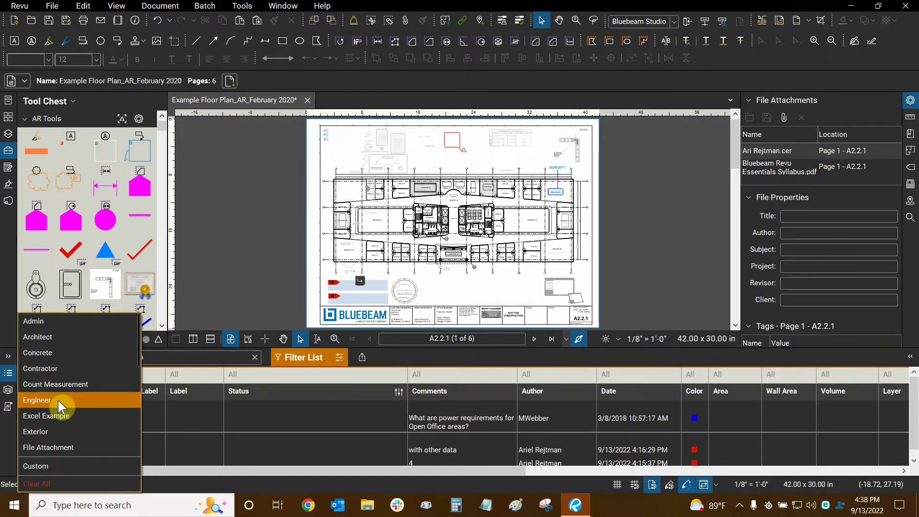
{"action": "left_click", "coordinate": [480, 184]}
{"action": "scroll", "coordinate": [569, 205], "scroll_direction": "up", "scroll_amount": 2}
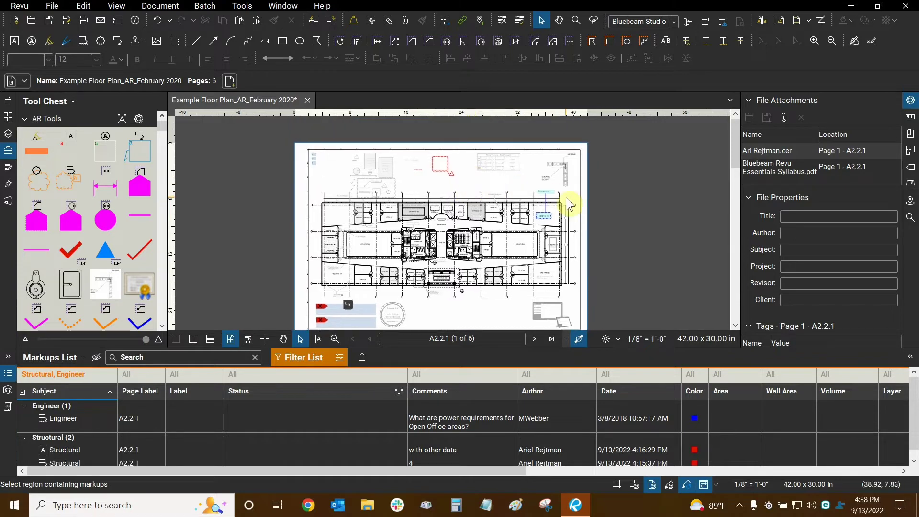
{"action": "scroll", "coordinate": [573, 206], "scroll_direction": "up", "scroll_amount": 2}
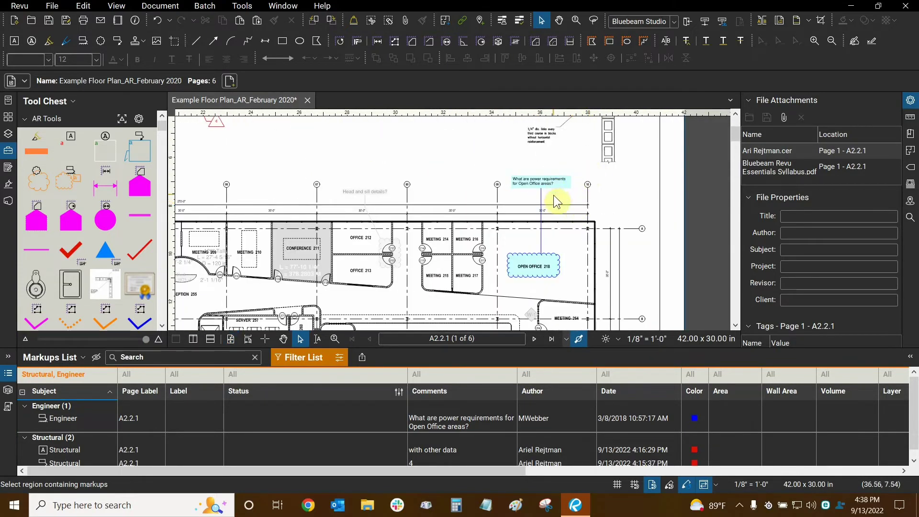
{"action": "scroll", "coordinate": [542, 225], "scroll_direction": "up", "scroll_amount": 3}
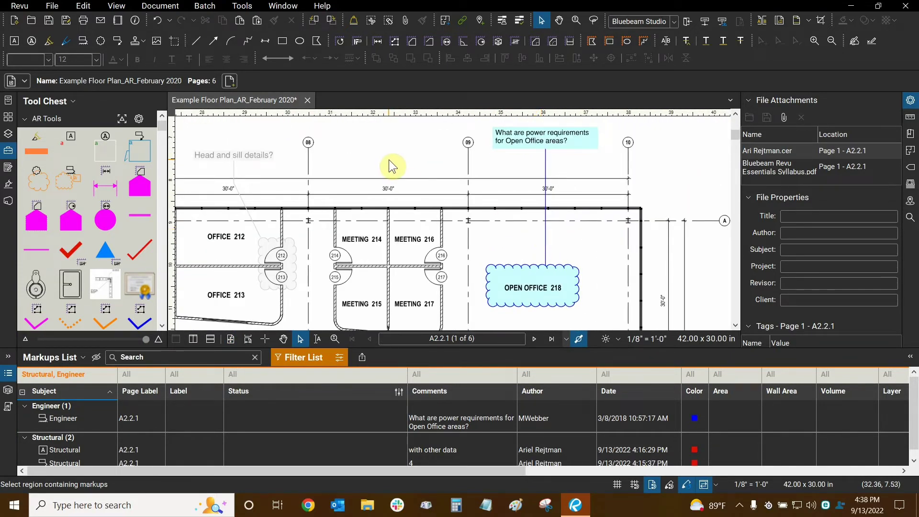
- Filter the Author column of the Markups List by the author of the Engineer markup
{"action": "scroll", "coordinate": [389, 159], "scroll_direction": "down", "scroll_amount": 6}
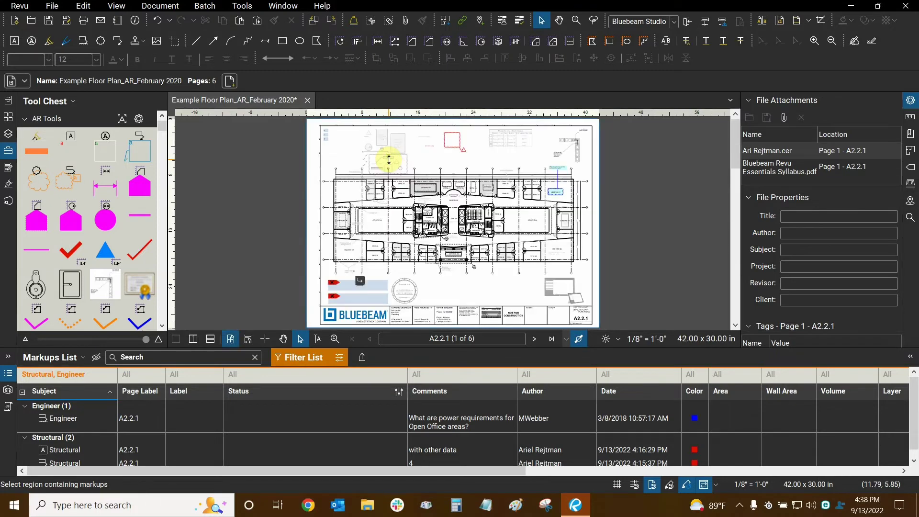
{"action": "left_click", "coordinate": [563, 377]}
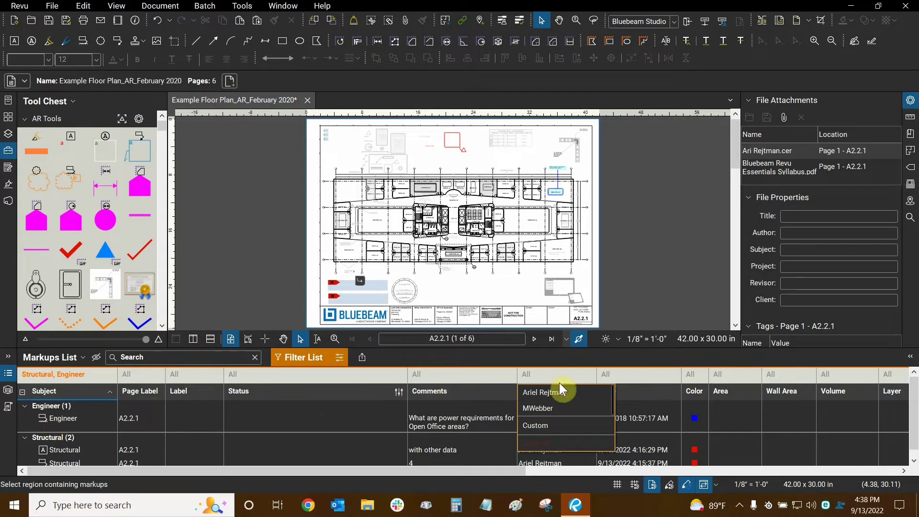
{"action": "left_click", "coordinate": [586, 356]}
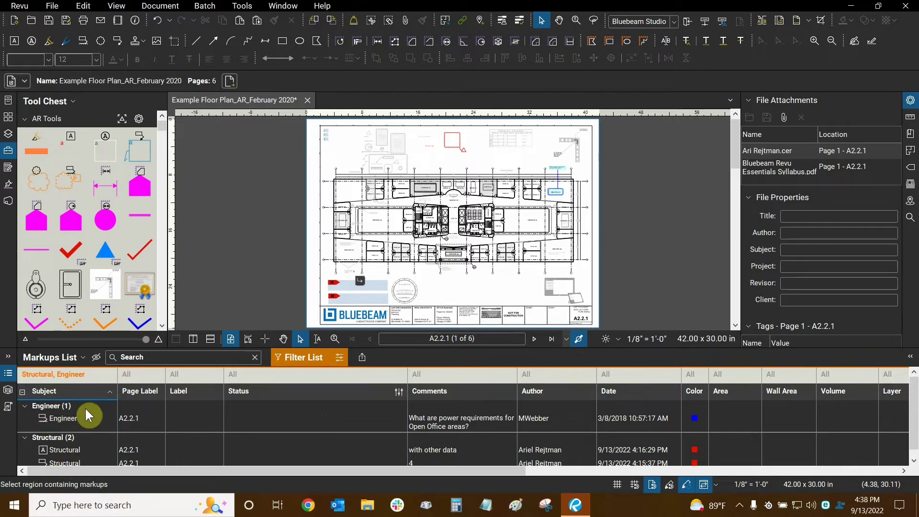
{"action": "left_click", "coordinate": [565, 374]}
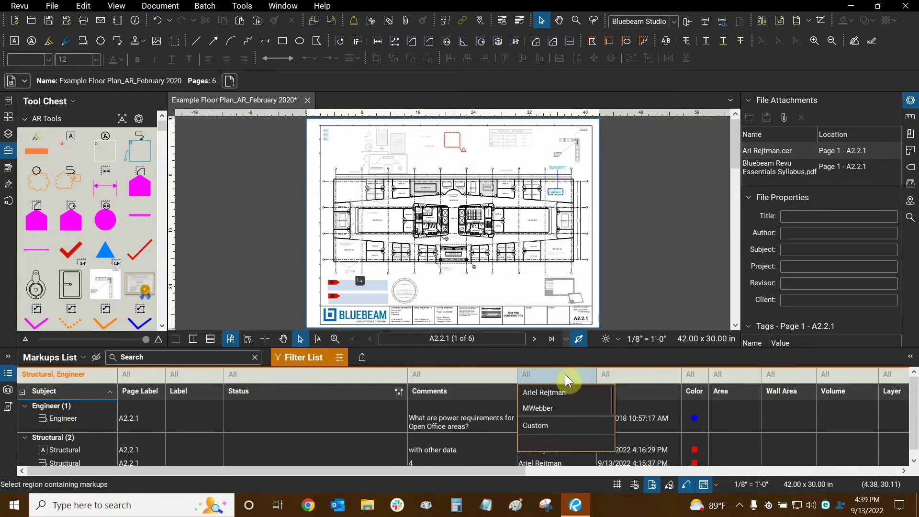
{"action": "left_click", "coordinate": [544, 409]}
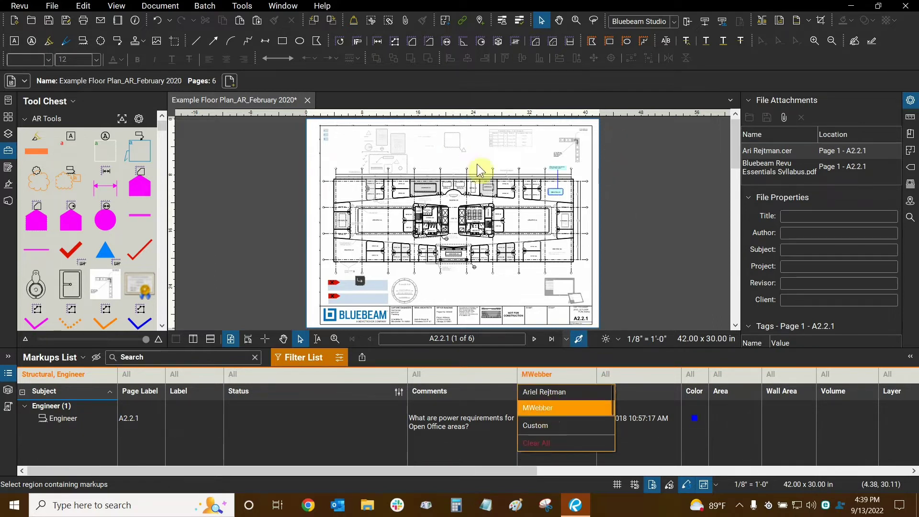
- Examine the floor plan under the combined Subject and Author filters, and review the properties of the Engineer markup at Open Office 218
{"action": "left_click_drag", "start_coordinate": [468, 158], "coordinate": [379, 226]}
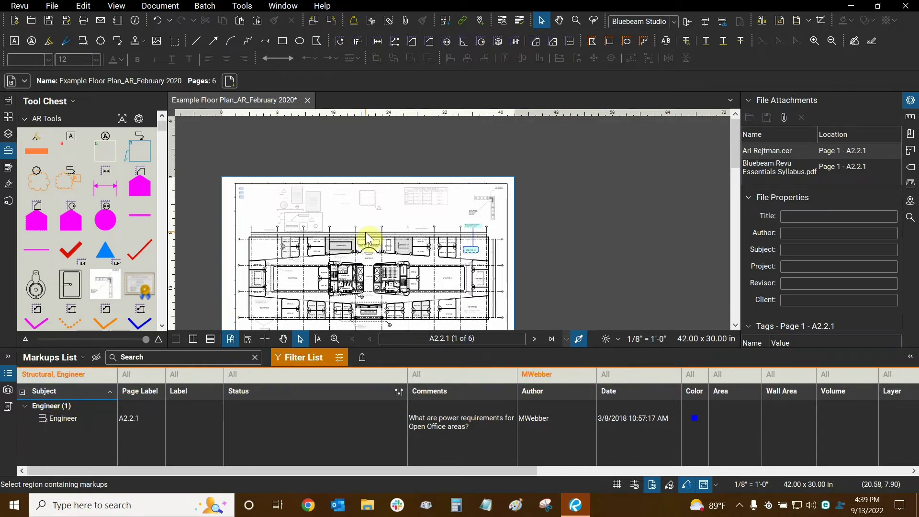
{"action": "scroll", "coordinate": [412, 235], "scroll_direction": "up", "scroll_amount": 2}
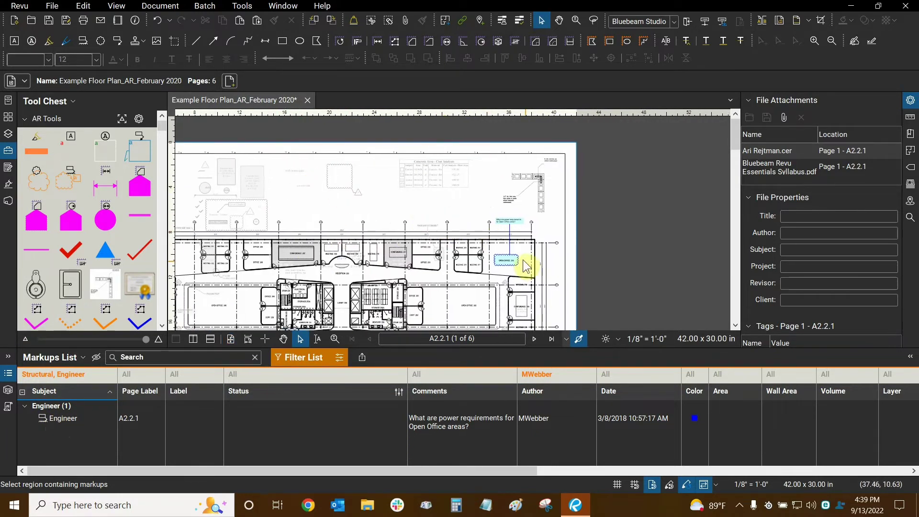
{"action": "scroll", "coordinate": [508, 261], "scroll_direction": "up", "scroll_amount": 6}
{"action": "scroll", "coordinate": [482, 251], "scroll_direction": "down", "scroll_amount": 1}
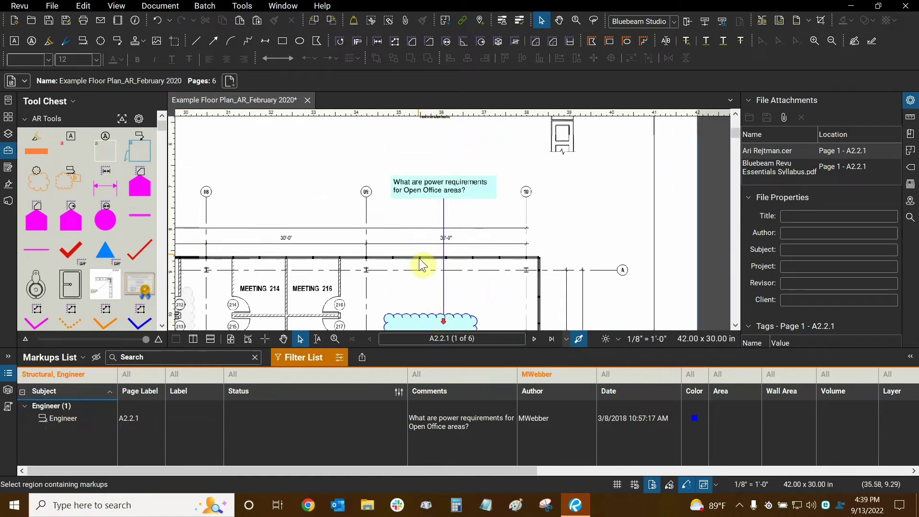
{"action": "left_click", "coordinate": [460, 197]}
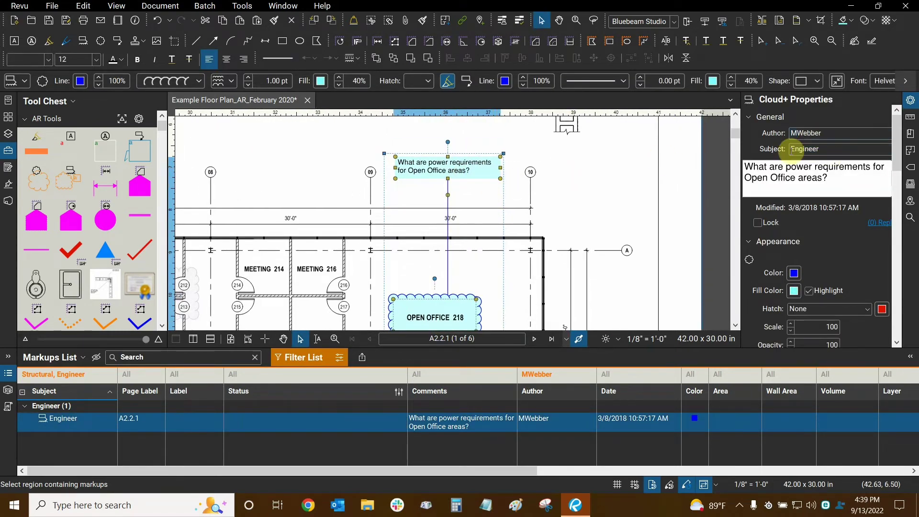
{"action": "scroll", "coordinate": [484, 237], "scroll_direction": "down", "scroll_amount": 1}
{"action": "left_click", "coordinate": [376, 146]}
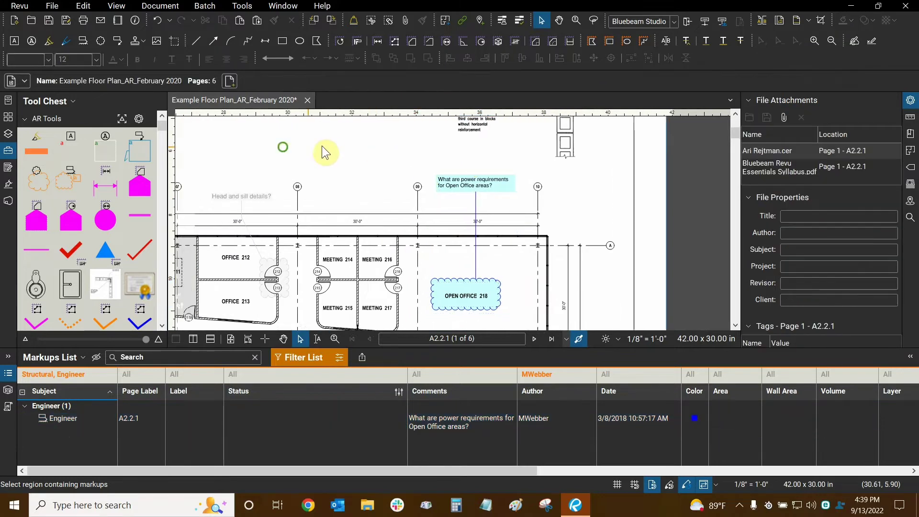
{"action": "scroll", "coordinate": [322, 146], "scroll_direction": "left", "scroll_amount": 3}
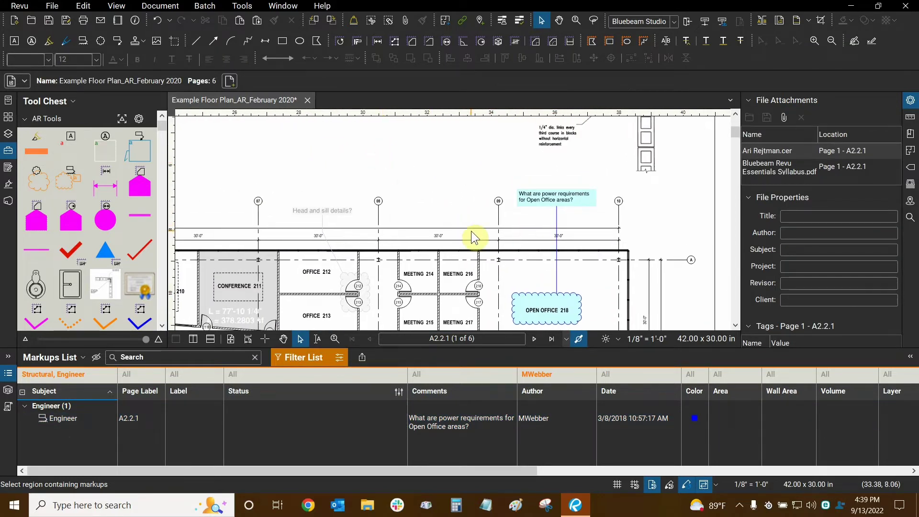
{"action": "scroll", "coordinate": [474, 237], "scroll_direction": "down", "scroll_amount": 2}
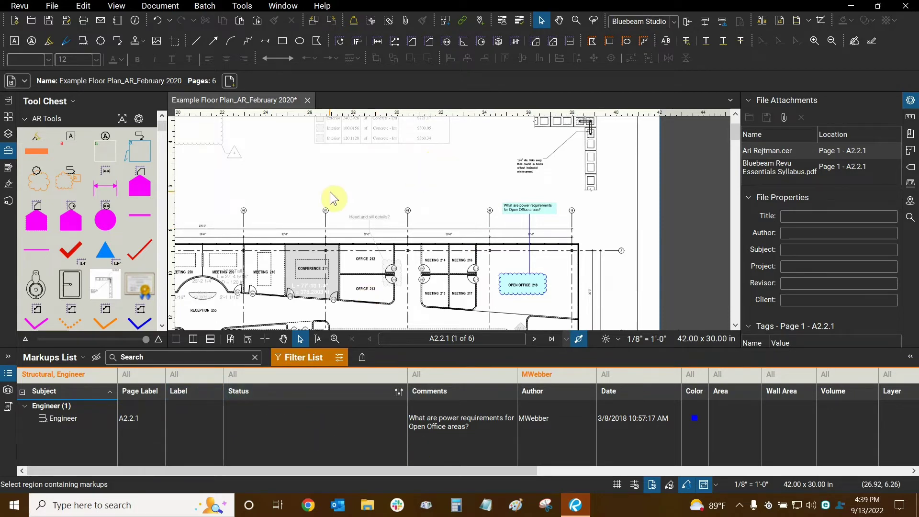
{"action": "key", "text": "ctrl+0"}
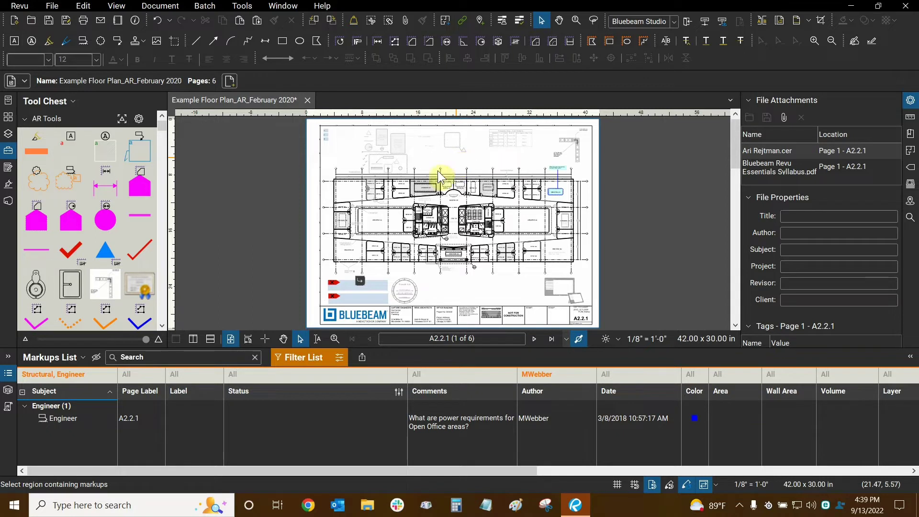
- Clear the Author filter and the Subject filter in the Markups List
{"action": "left_click", "coordinate": [550, 376]}
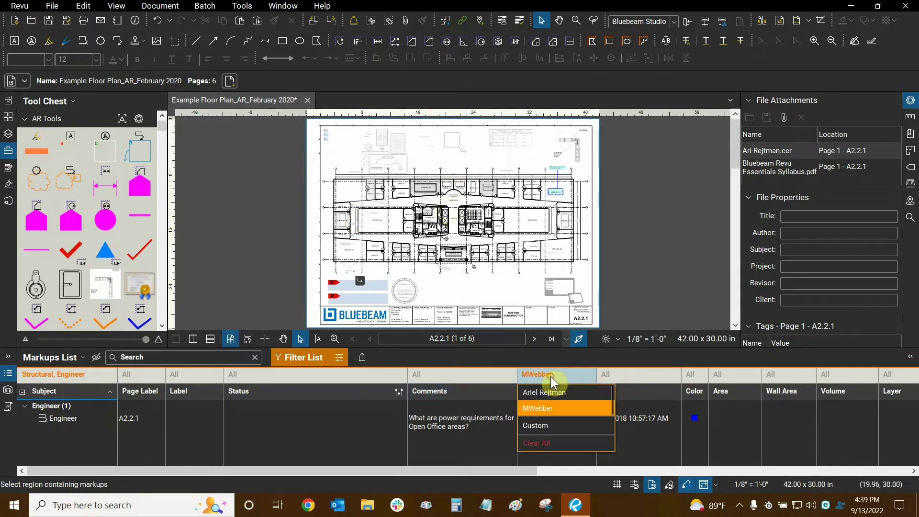
{"action": "left_click", "coordinate": [542, 443]}
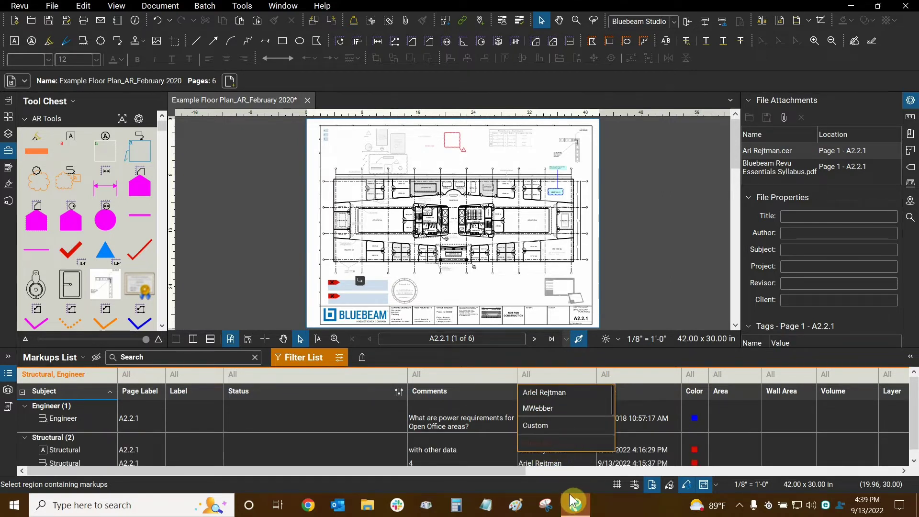
{"action": "left_click", "coordinate": [99, 375]}
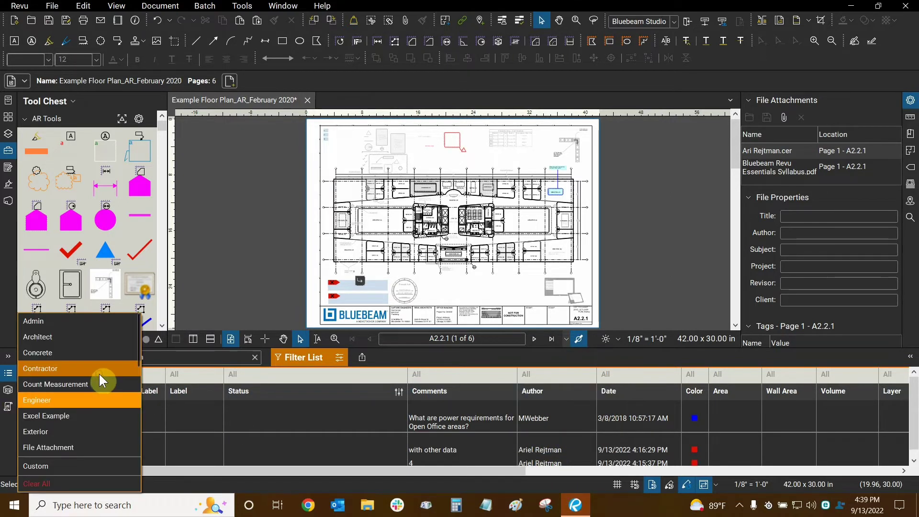
{"action": "left_click", "coordinate": [46, 486]}
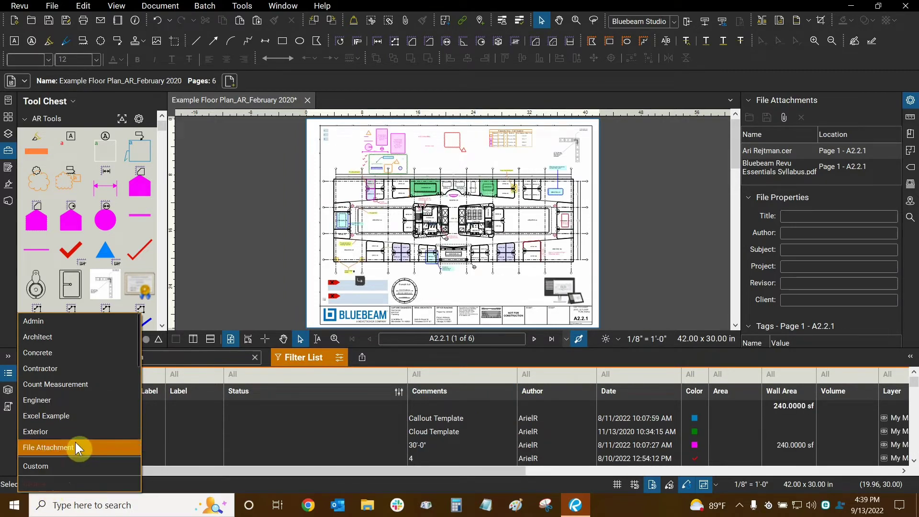
{"action": "left_click", "coordinate": [263, 226]}
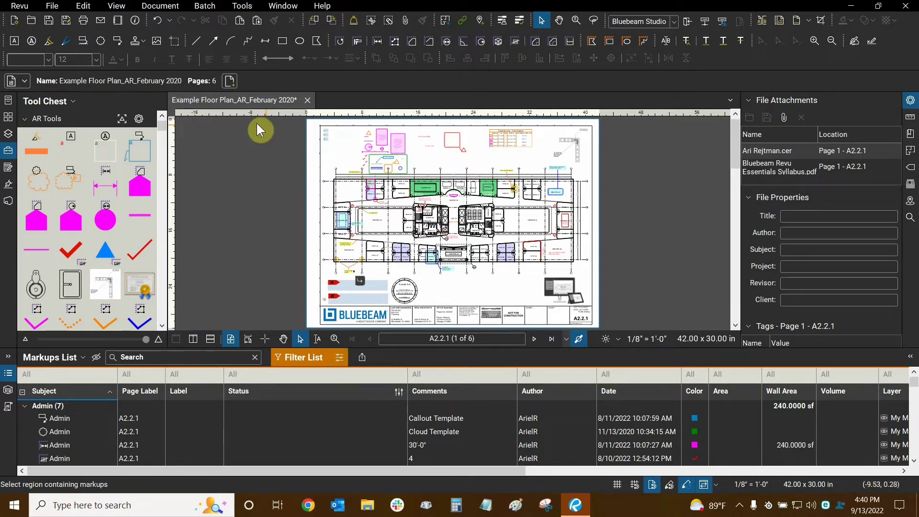
- Apply the saved filter Concrete Exterior, turn it off and apply it again
{"action": "left_click", "coordinate": [342, 359]}
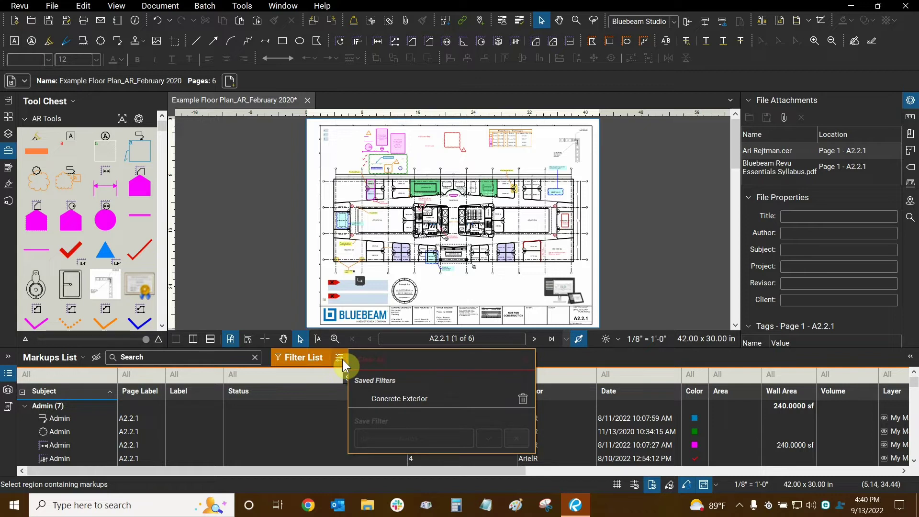
{"action": "left_click", "coordinate": [381, 397]}
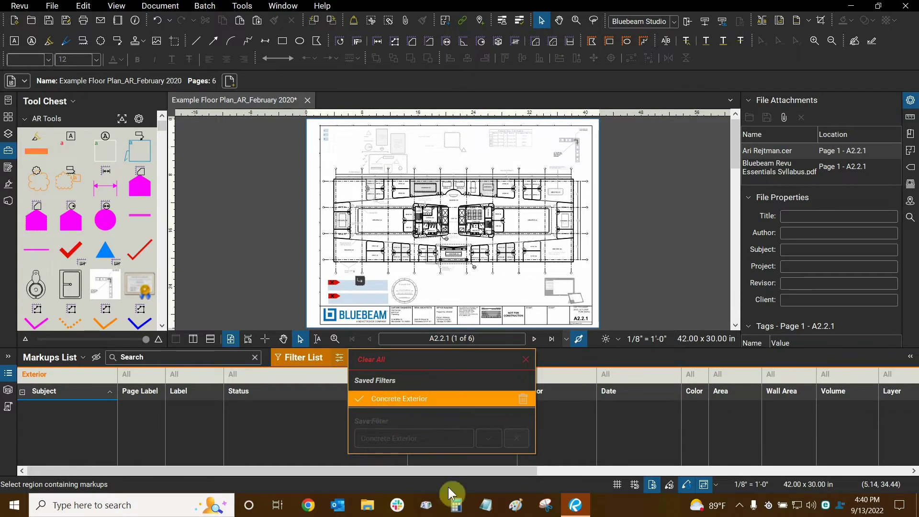
{"action": "left_click", "coordinate": [396, 399]}
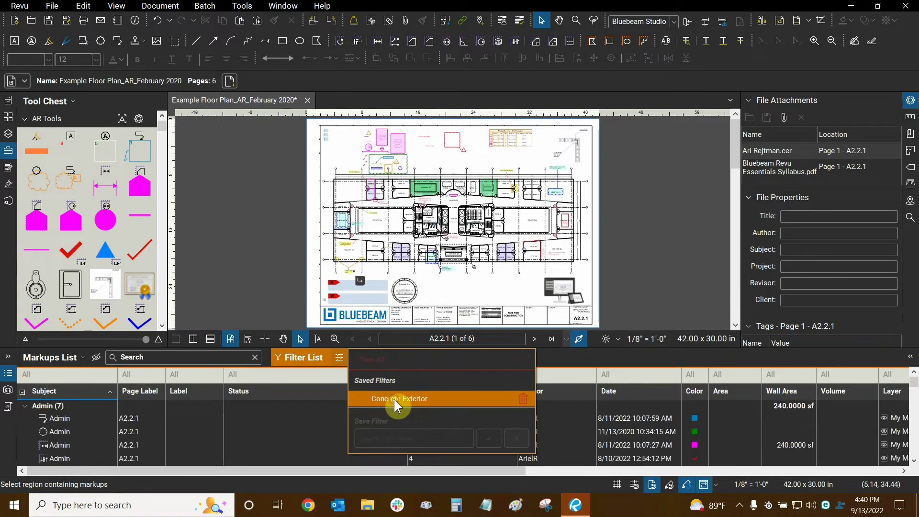
{"action": "left_click", "coordinate": [387, 395]}
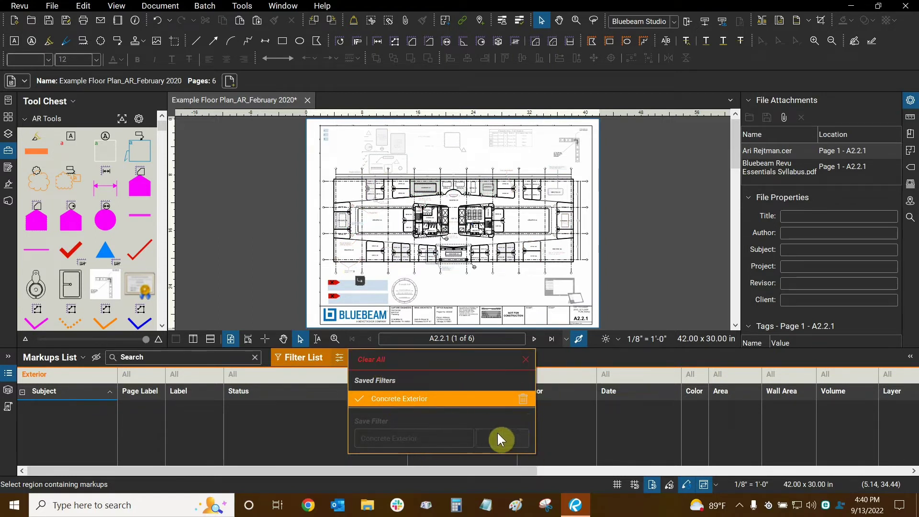
- Delete the saved filter Concrete Exterior and close the filter options
{"action": "left_click", "coordinate": [523, 400]}
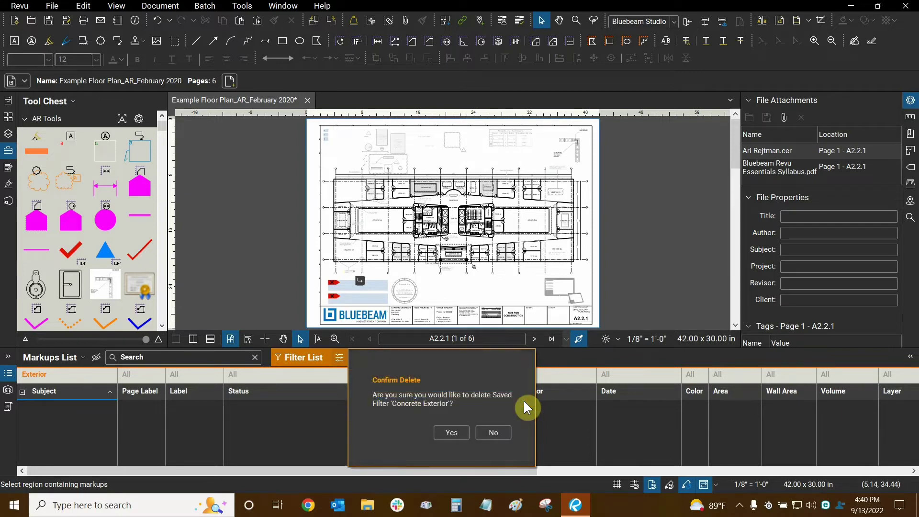
{"action": "left_click", "coordinate": [456, 435]}
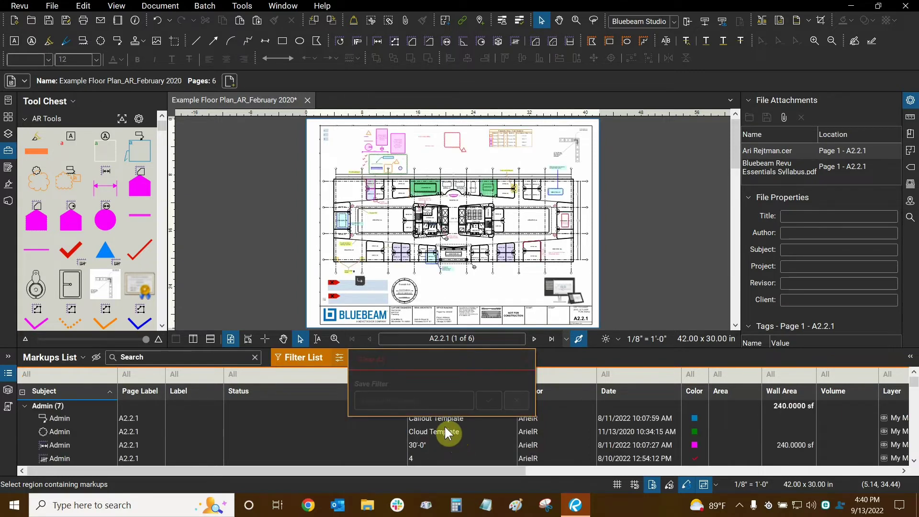
{"action": "left_click", "coordinate": [555, 362]}
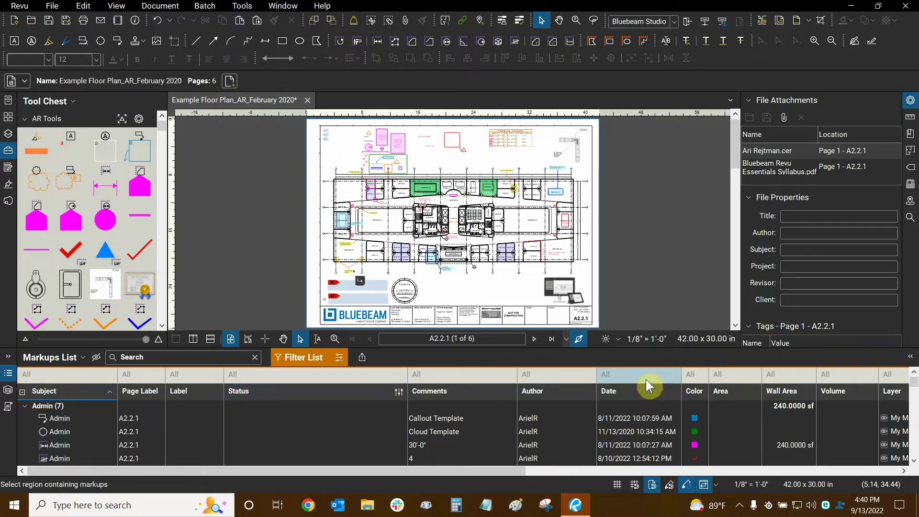
- Filter the Subject column of the Markups List by Structural
{"action": "left_click", "coordinate": [67, 375]}
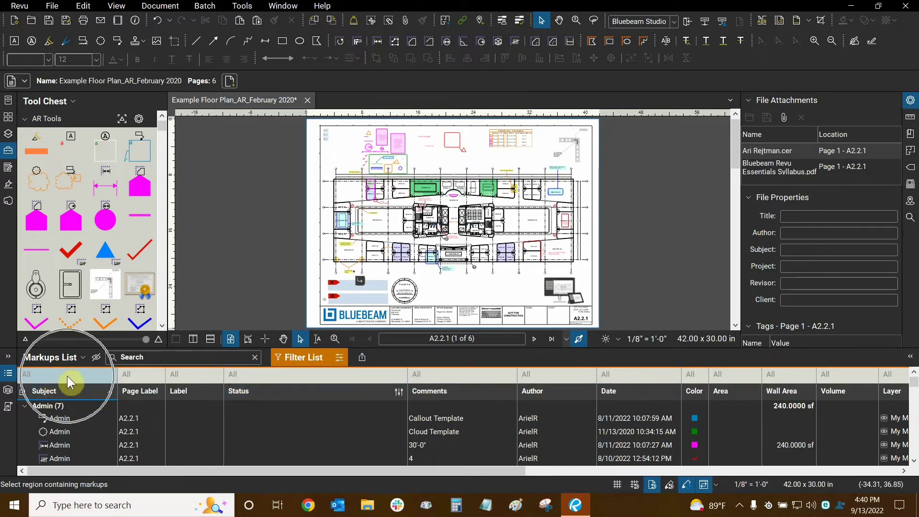
{"action": "scroll", "coordinate": [72, 376], "scroll_direction": "down", "scroll_amount": 5}
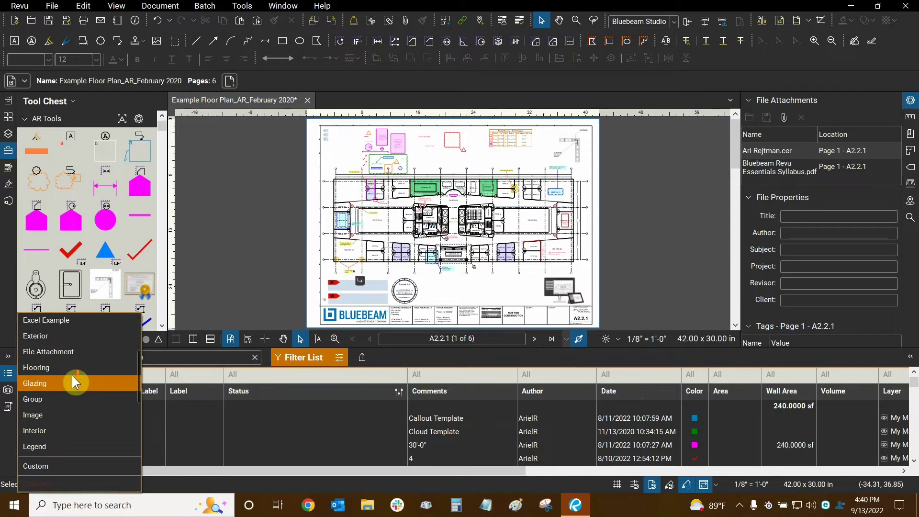
{"action": "scroll", "coordinate": [71, 374], "scroll_direction": "down", "scroll_amount": 1}
{"action": "left_click", "coordinate": [54, 430]}
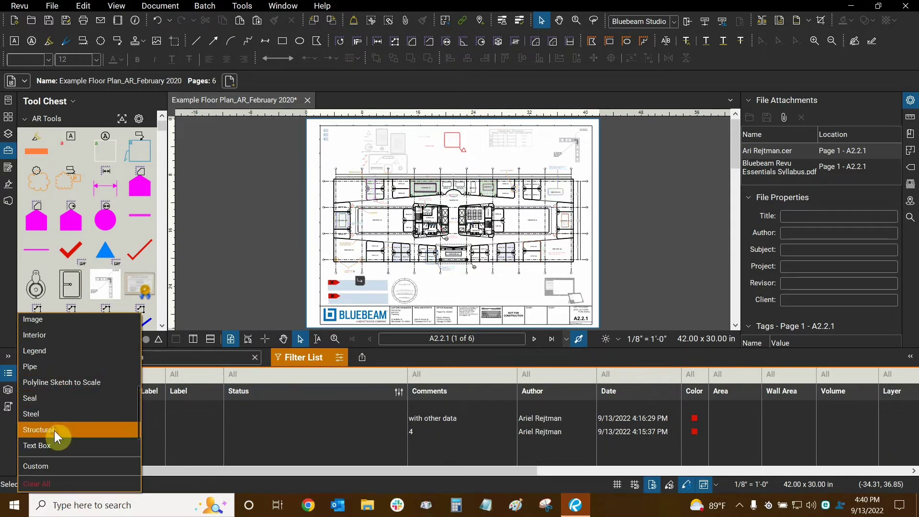
{"action": "left_click", "coordinate": [259, 281]}
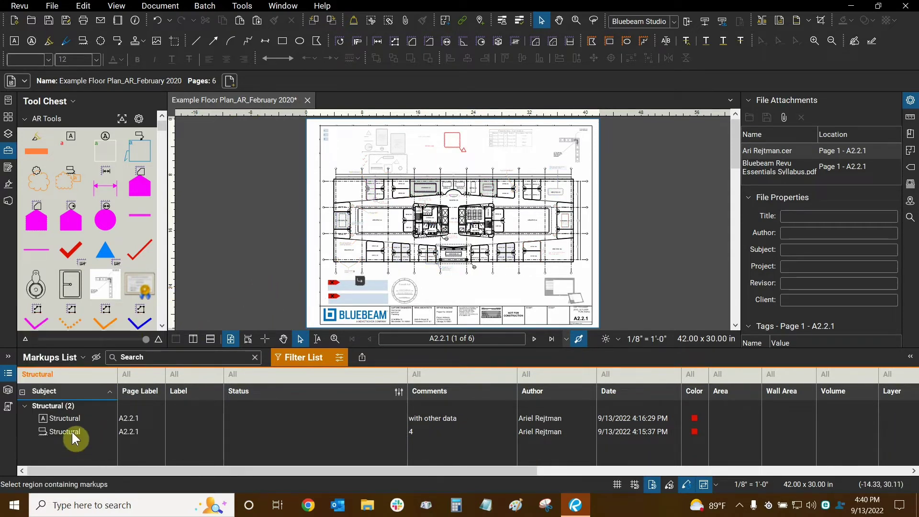
- Save the current filter under the name Structural Filter and reopen the saved filters to check the entry
{"action": "left_click", "coordinate": [341, 359]}
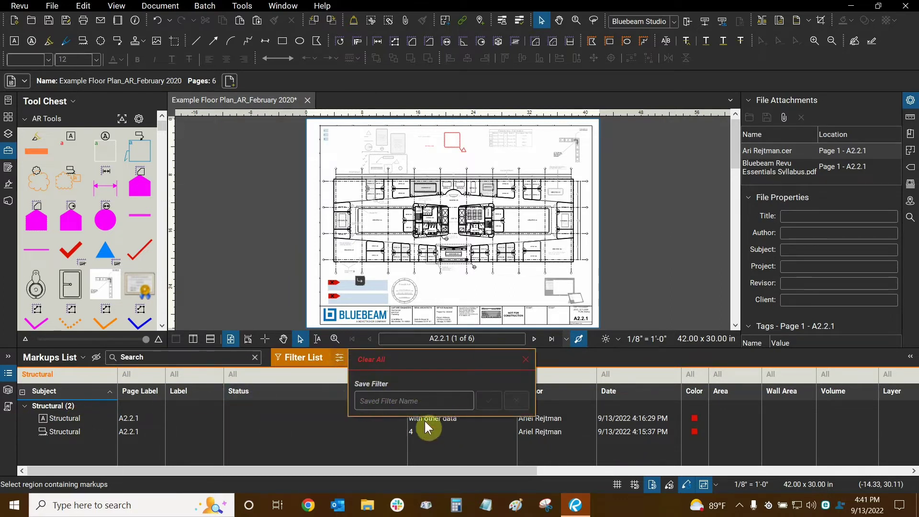
{"action": "left_click", "coordinate": [378, 404]}
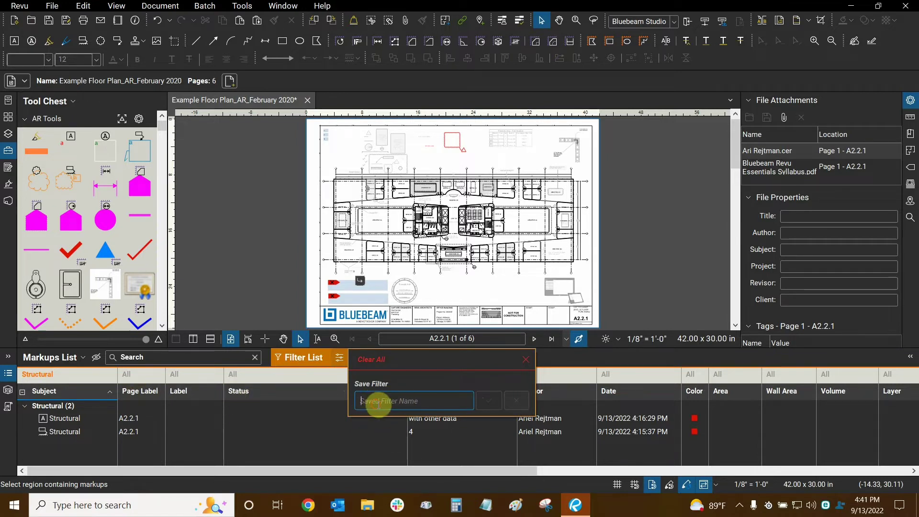
{"action": "type", "text": "St"}
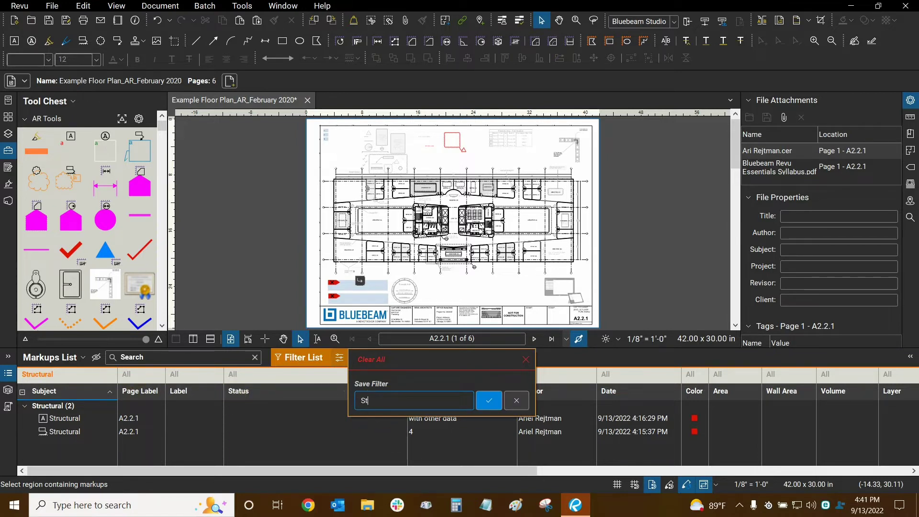
{"action": "type", "text": "ructural Filter"}
{"action": "left_click", "coordinate": [489, 402]}
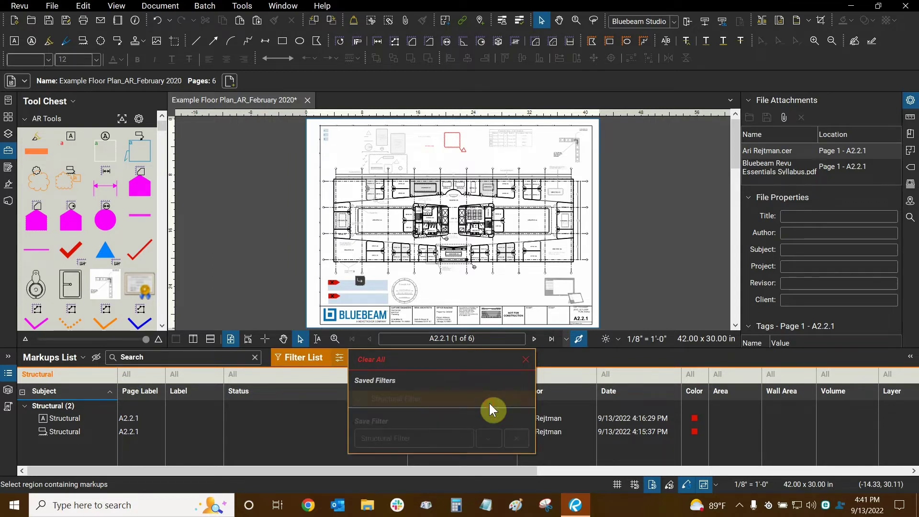
{"action": "left_click", "coordinate": [489, 401]}
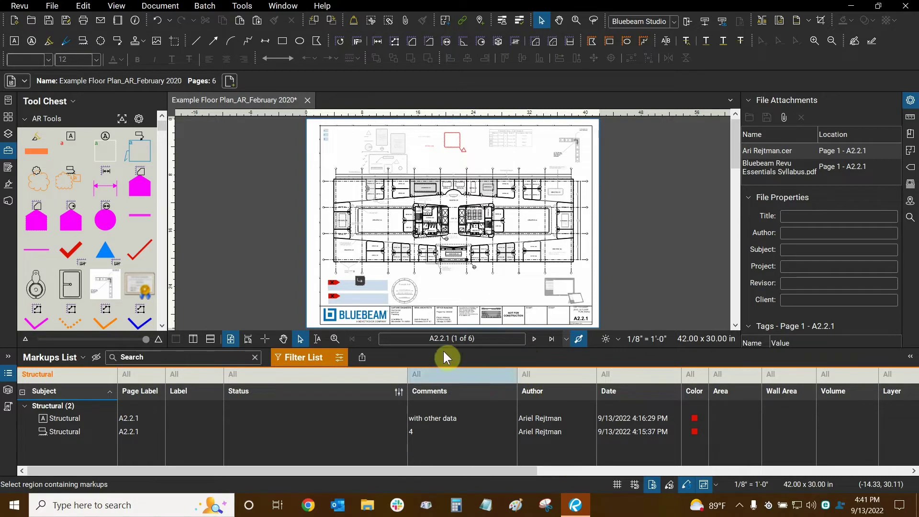
{"action": "left_click", "coordinate": [335, 360]}
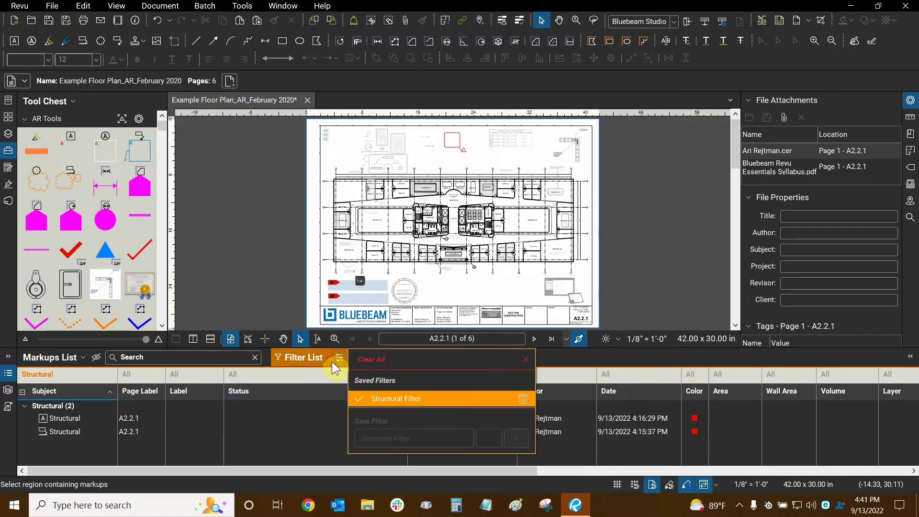
- Toggle the saved filter Structural Filter off and on several times, leave it off, and turn off filtering in the Markups List
{"action": "left_click", "coordinate": [380, 398]}
{"action": "left_click", "coordinate": [380, 398]}
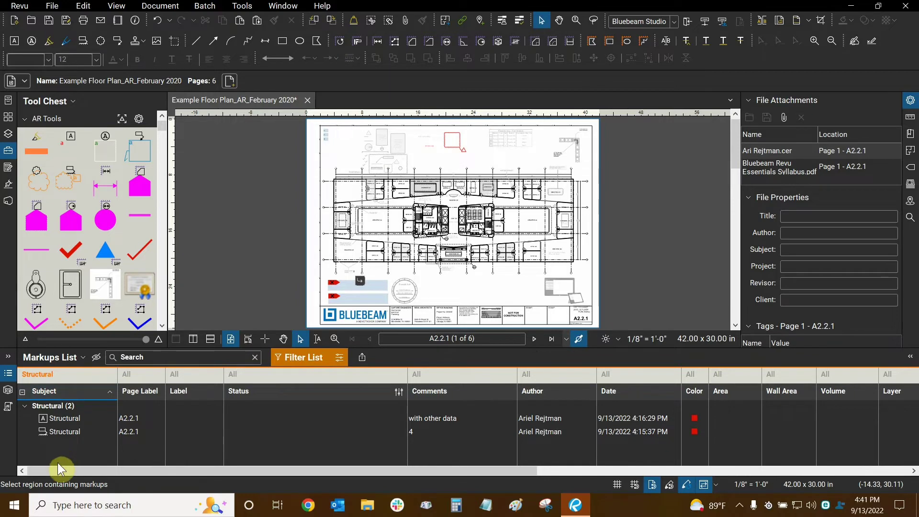
{"action": "left_click", "coordinate": [337, 362]}
{"action": "left_click", "coordinate": [403, 394]}
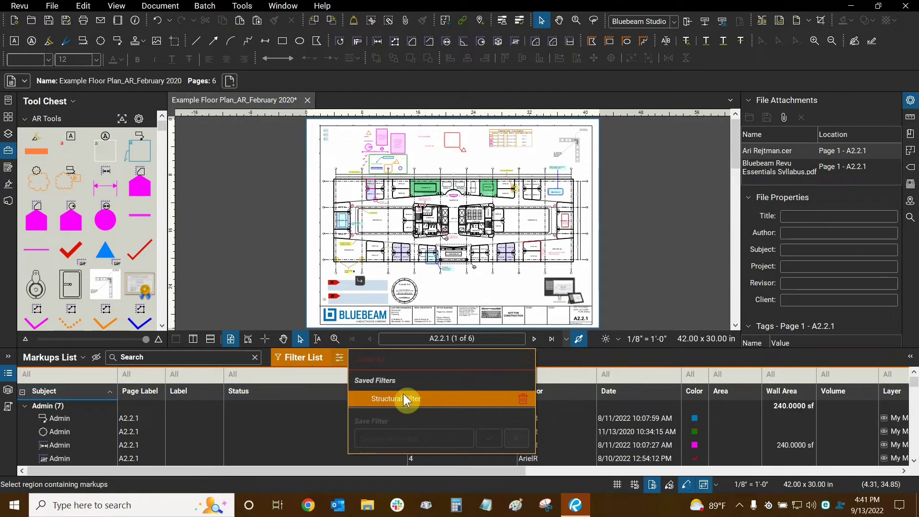
{"action": "left_click", "coordinate": [403, 393]}
{"action": "left_click", "coordinate": [403, 394]}
{"action": "left_click", "coordinate": [453, 159]}
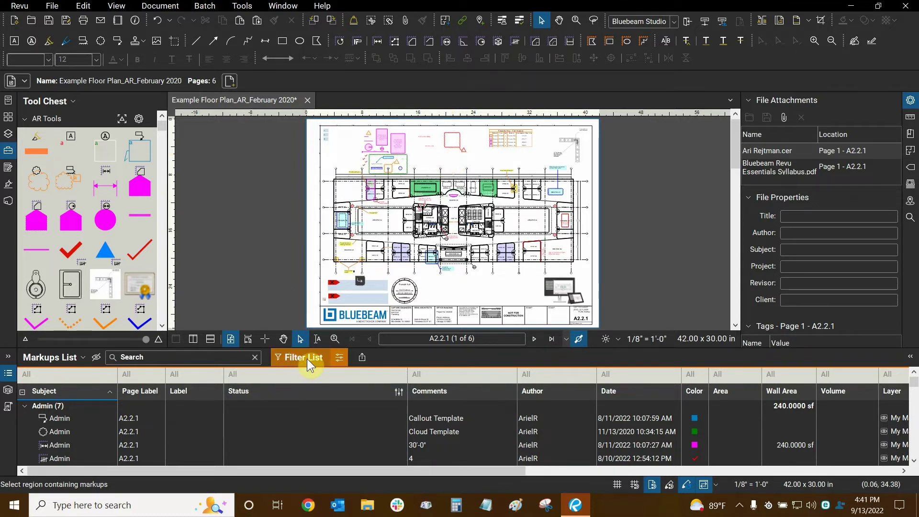
{"action": "left_click", "coordinate": [307, 358]}
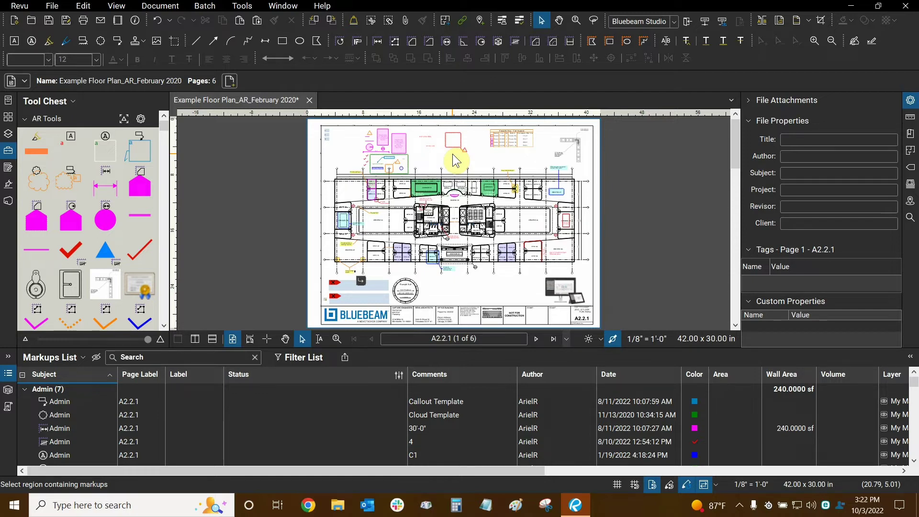
- Export the floor plan's markups to the Bluebeam Revu folder as Example Floor Plan_AR_February 2020_Markups.bax
{"action": "left_click", "coordinate": [62, 358]}
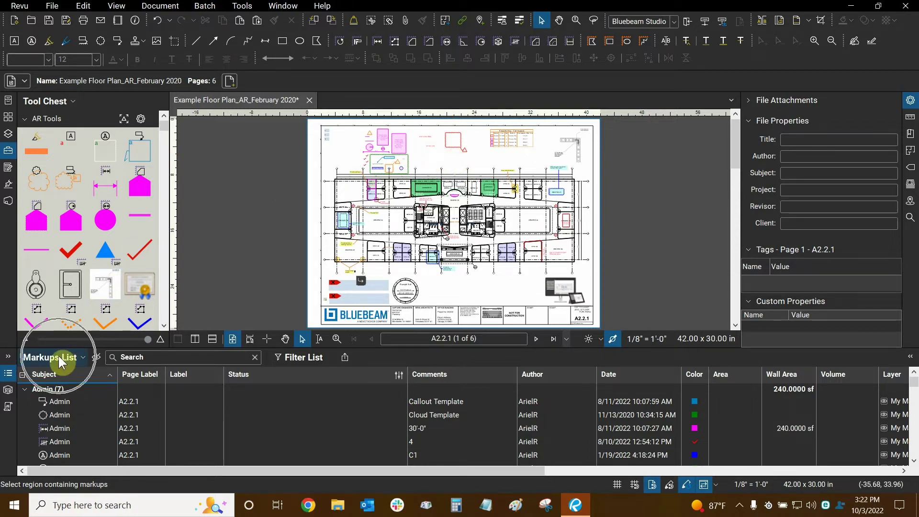
{"action": "mouse_move", "coordinate": [57, 386]}
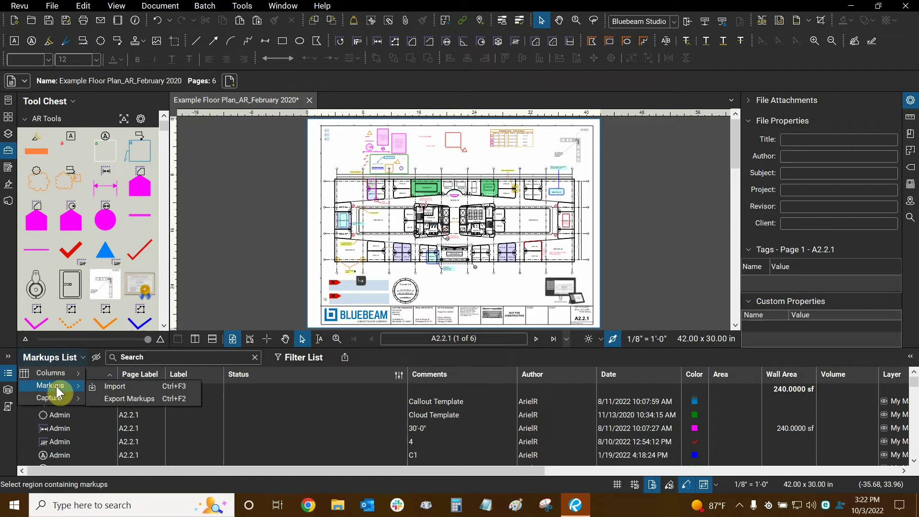
{"action": "left_click", "coordinate": [115, 400]}
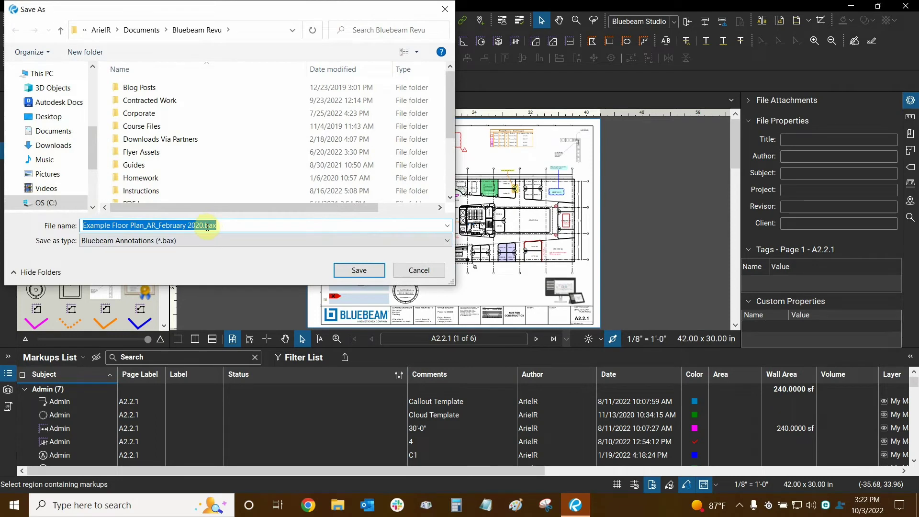
{"action": "left_click", "coordinate": [203, 226]}
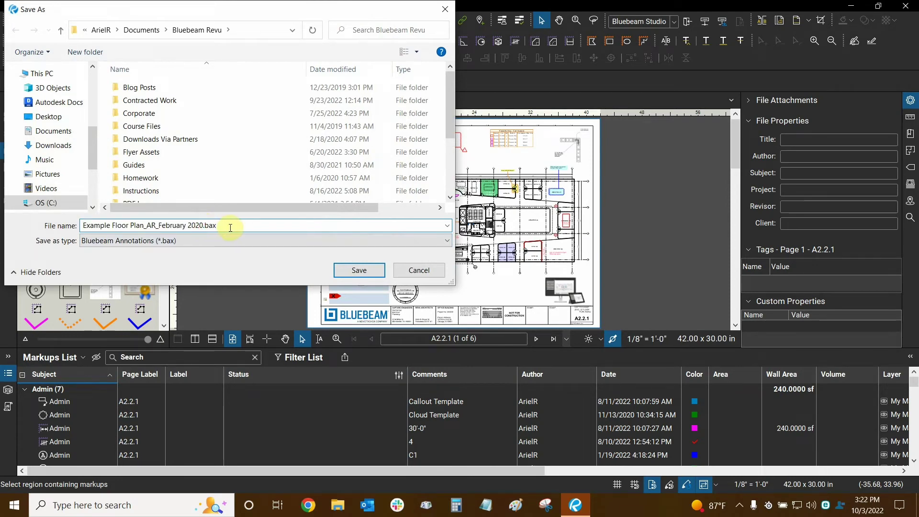
{"action": "type", "text": "_Markups"}
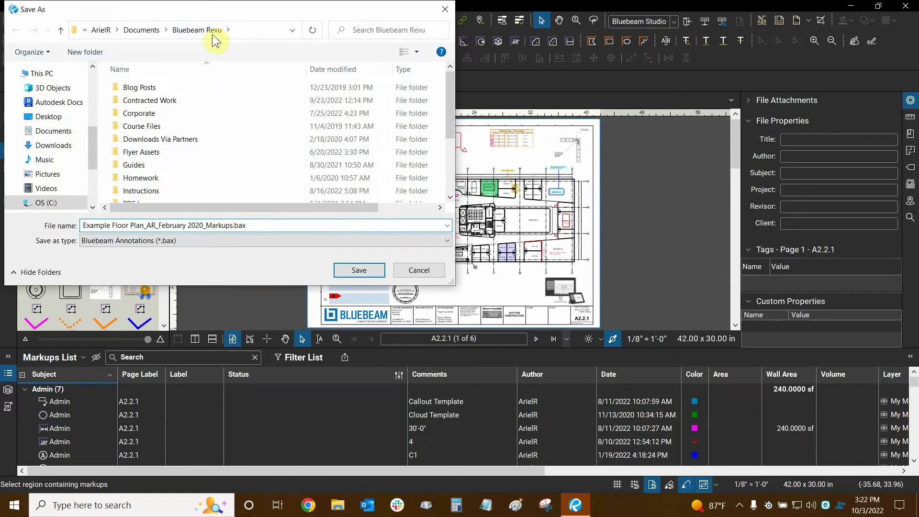
{"action": "left_click", "coordinate": [345, 277]}
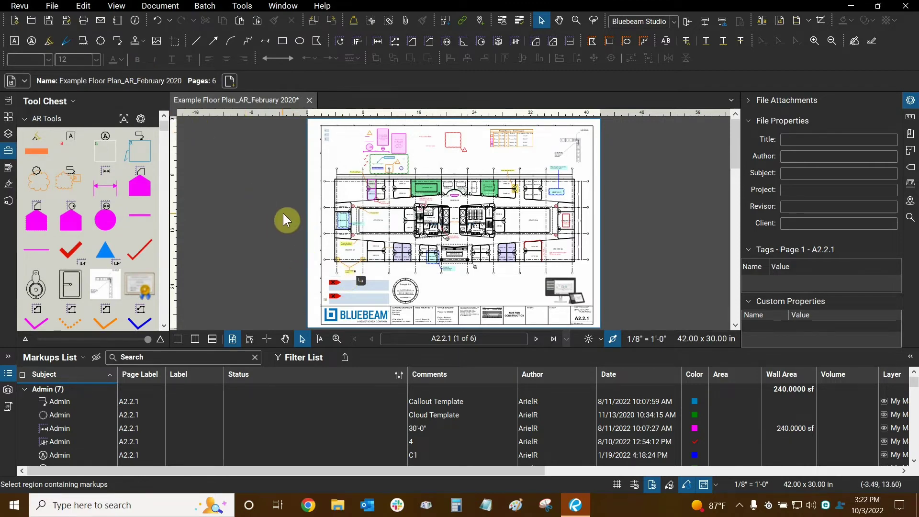
- Create a new one-page blank portrait document, 8.5 by 11 inches, and show the whole page
{"action": "left_click", "coordinate": [703, 350]}
{"action": "left_click", "coordinate": [14, 21]}
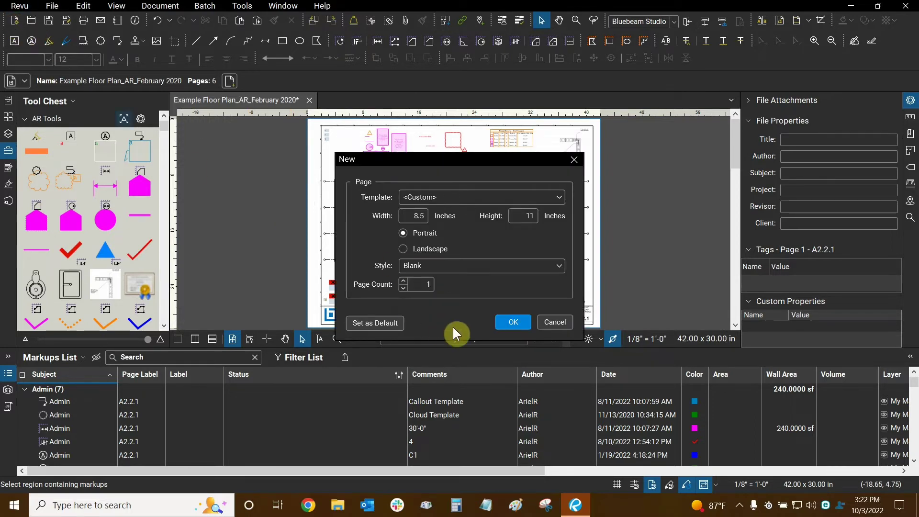
{"action": "left_click", "coordinate": [524, 216]}
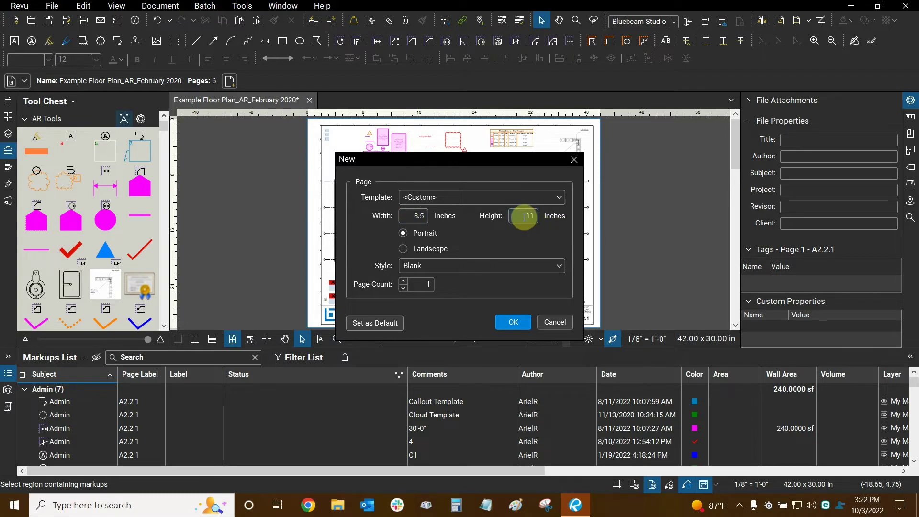
{"action": "left_click", "coordinate": [513, 321]}
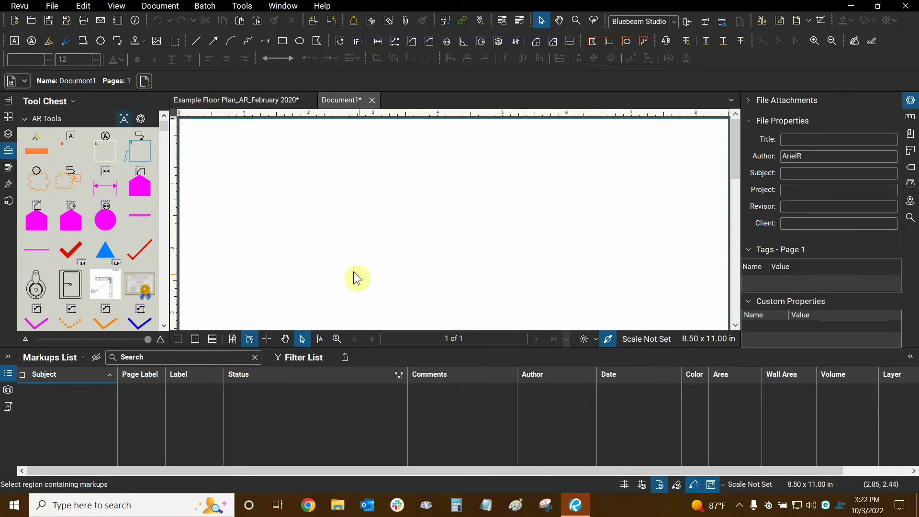
{"action": "left_click", "coordinate": [233, 341]}
{"action": "scroll", "coordinate": [441, 207], "scroll_direction": "down", "scroll_amount": 5}
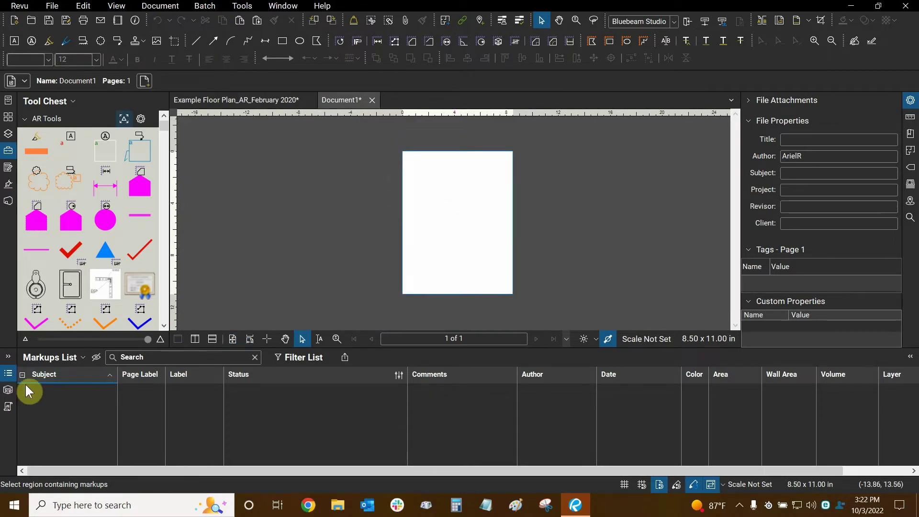
- Import the markups from Example Floor Plan_AR_February 2020_Markups.bax into the blank document and dismiss the warning
{"action": "left_click", "coordinate": [51, 359]}
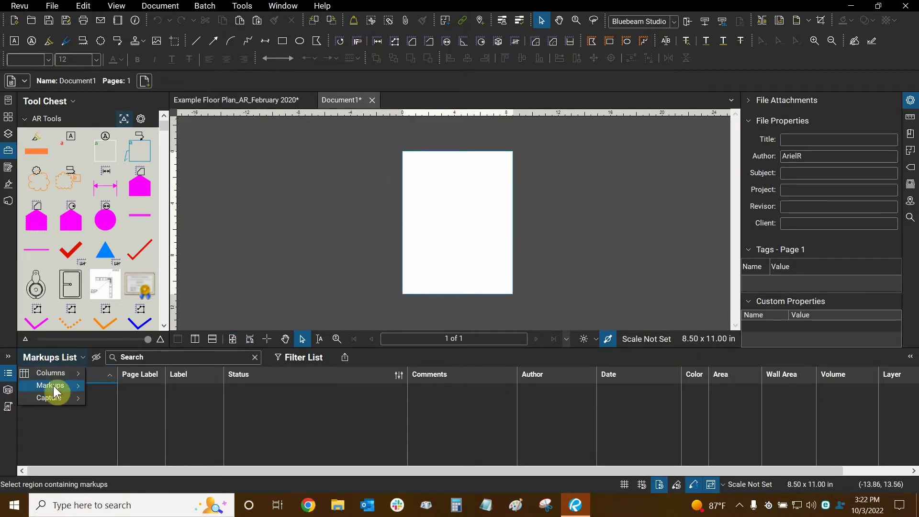
{"action": "mouse_move", "coordinate": [53, 386]}
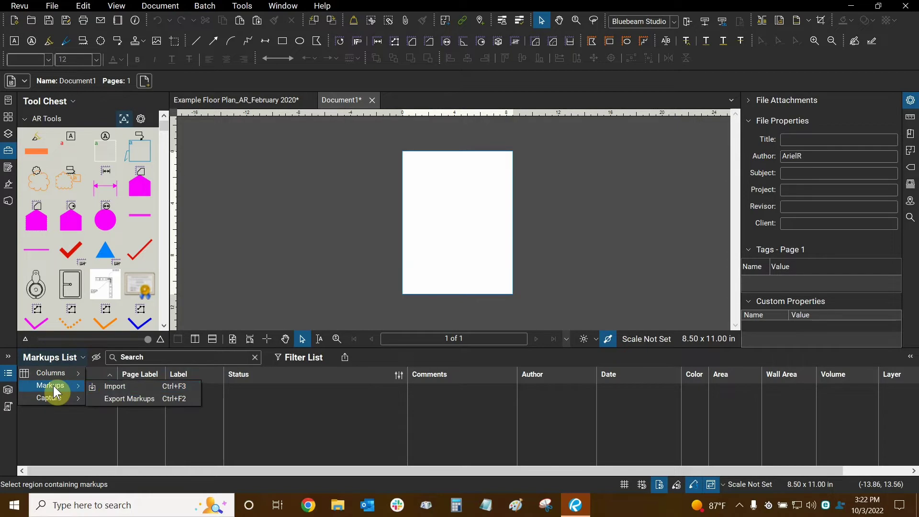
{"action": "left_click", "coordinate": [108, 387]}
{"action": "scroll", "coordinate": [200, 158], "scroll_direction": "down", "scroll_amount": 3}
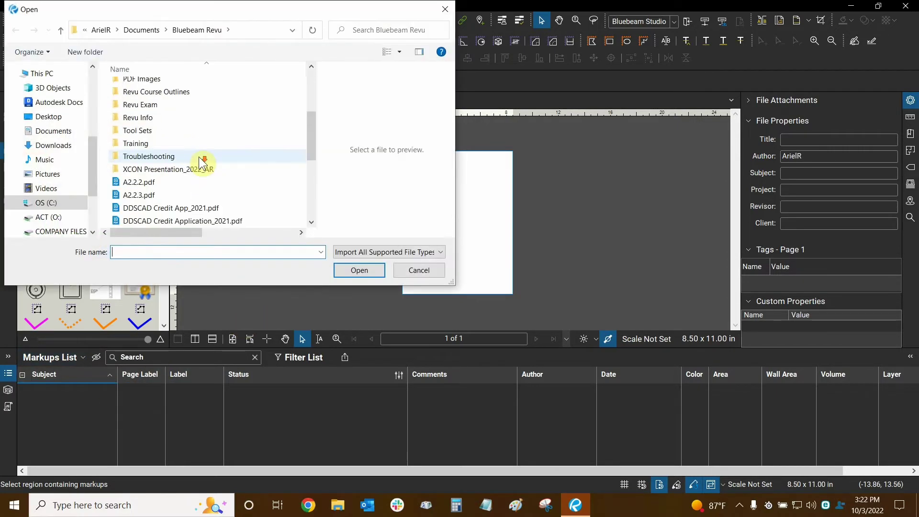
{"action": "scroll", "coordinate": [202, 163], "scroll_direction": "down", "scroll_amount": 1}
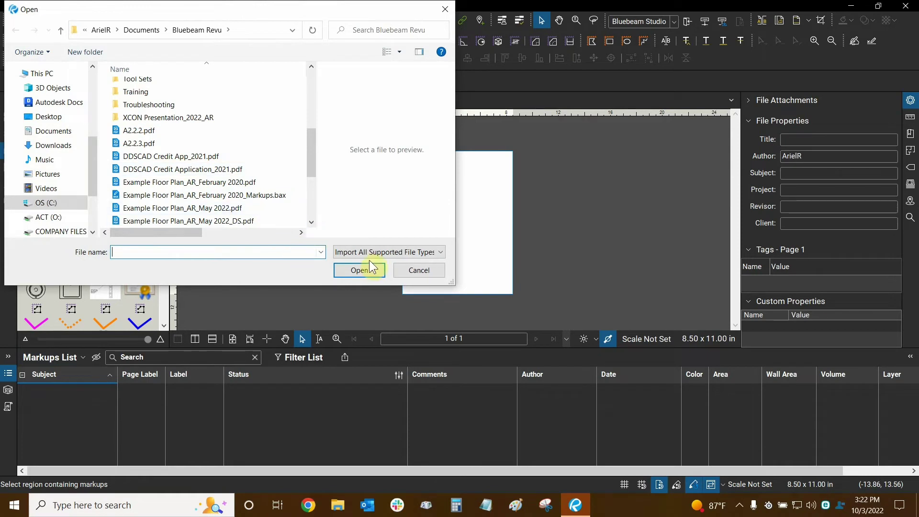
{"action": "left_click", "coordinate": [283, 197]}
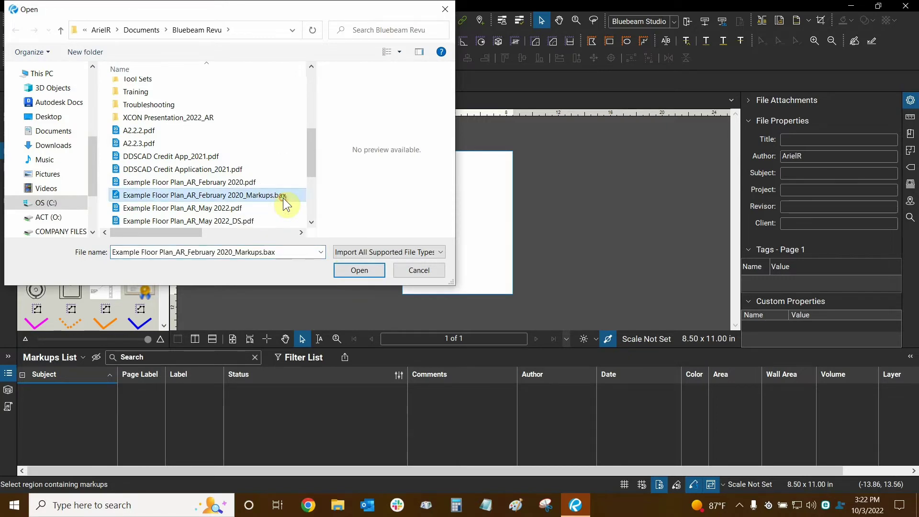
{"action": "left_click", "coordinate": [373, 274]}
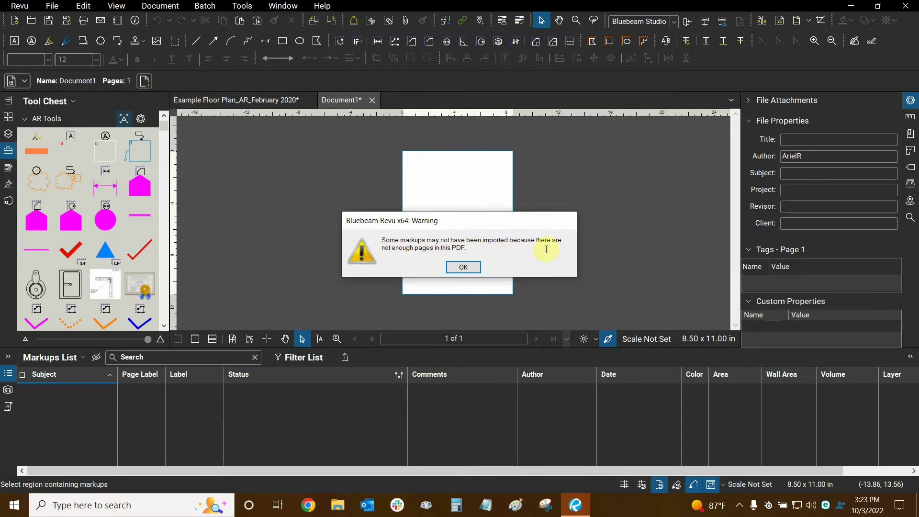
{"action": "left_click", "coordinate": [463, 267]}
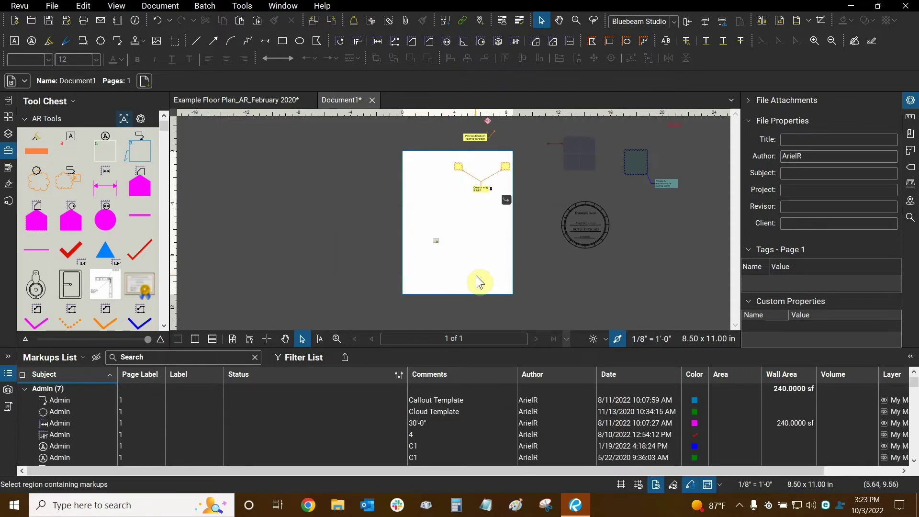
- Examine where the imported markups are placed on and around the blank page
{"action": "scroll", "coordinate": [454, 242], "scroll_direction": "down", "scroll_amount": 2}
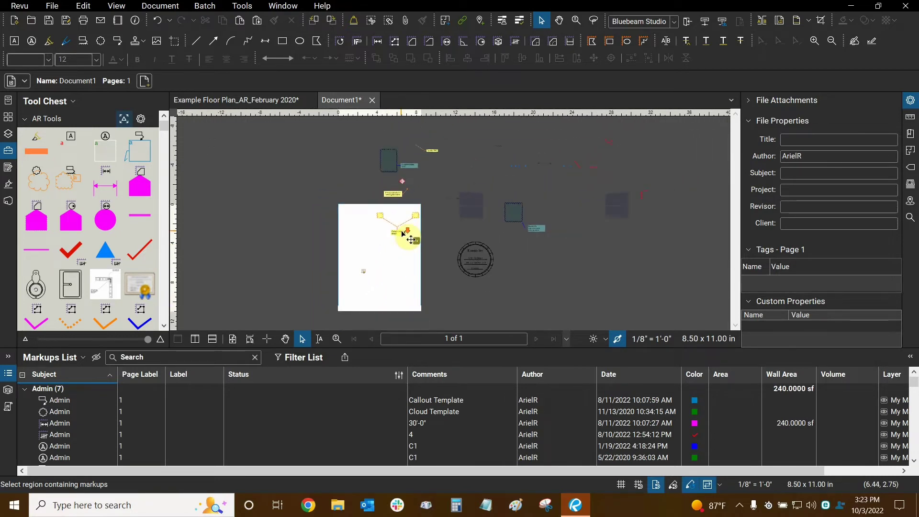
{"action": "scroll", "coordinate": [404, 235], "scroll_direction": "down", "scroll_amount": 3}
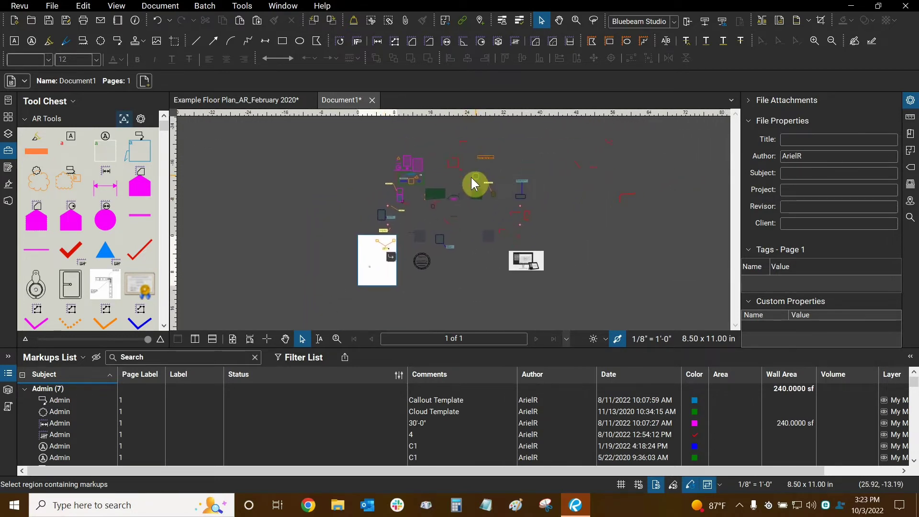
{"action": "scroll", "coordinate": [436, 213], "scroll_direction": "up", "scroll_amount": 2}
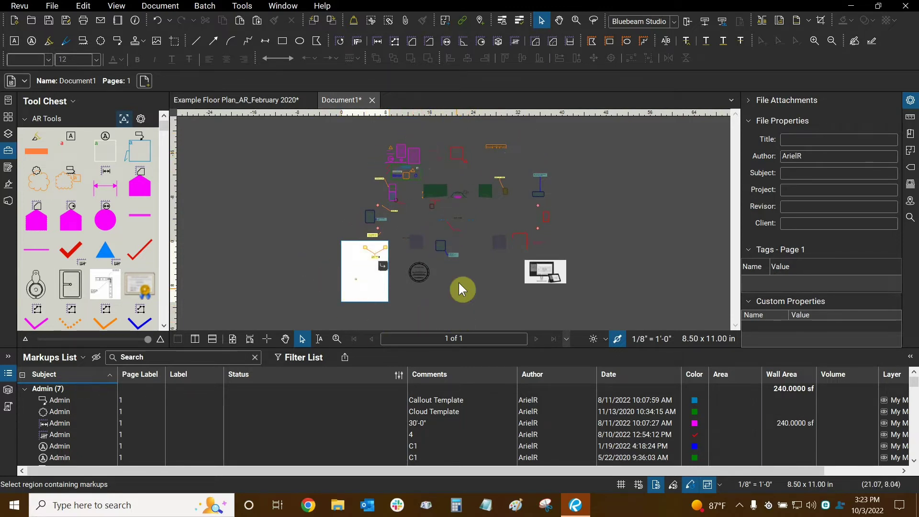
{"action": "scroll", "coordinate": [404, 160], "scroll_direction": "up", "scroll_amount": 5}
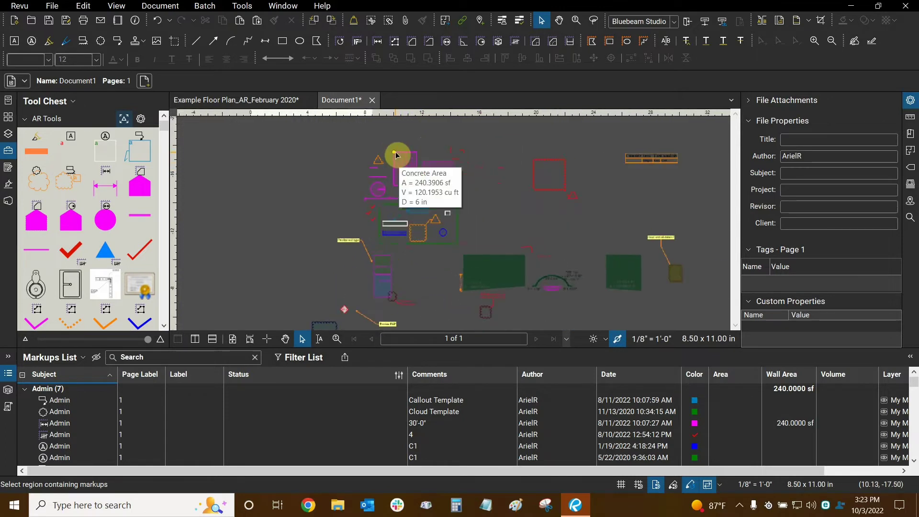
{"action": "scroll", "coordinate": [396, 155], "scroll_direction": "down", "scroll_amount": 3}
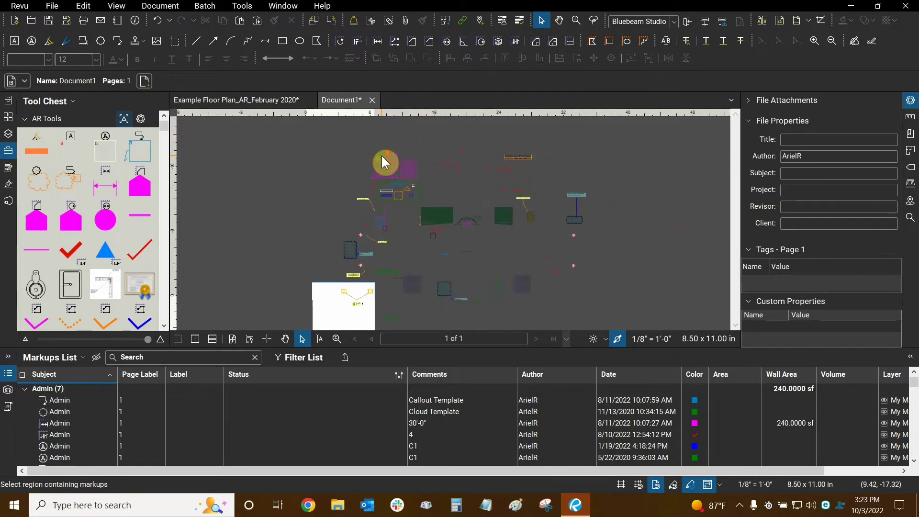
{"action": "scroll", "coordinate": [382, 157], "scroll_direction": "down", "scroll_amount": 2}
{"action": "key", "text": "ctrl+0"}
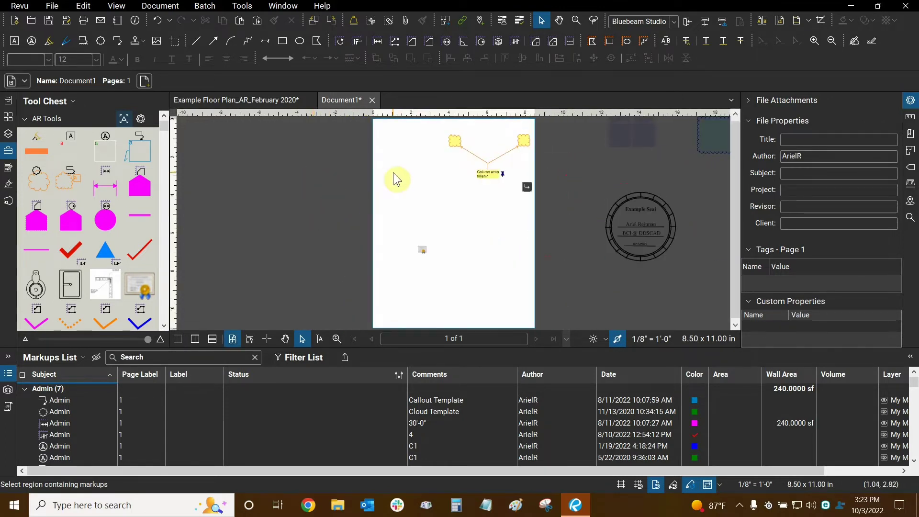
{"action": "scroll", "coordinate": [397, 179], "scroll_direction": "down", "scroll_amount": 7}
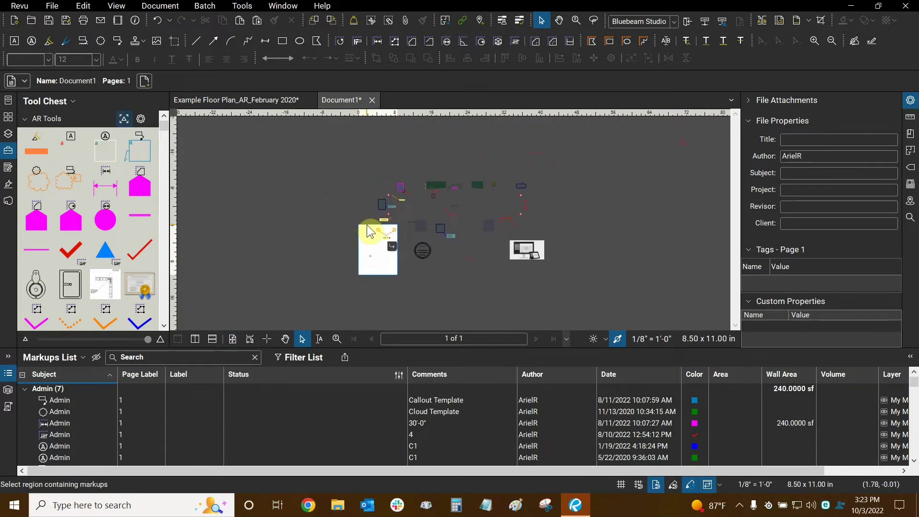
{"action": "scroll", "coordinate": [538, 187], "scroll_direction": "up", "scroll_amount": 1}
{"action": "scroll", "coordinate": [562, 220], "scroll_direction": "up", "scroll_amount": 1}
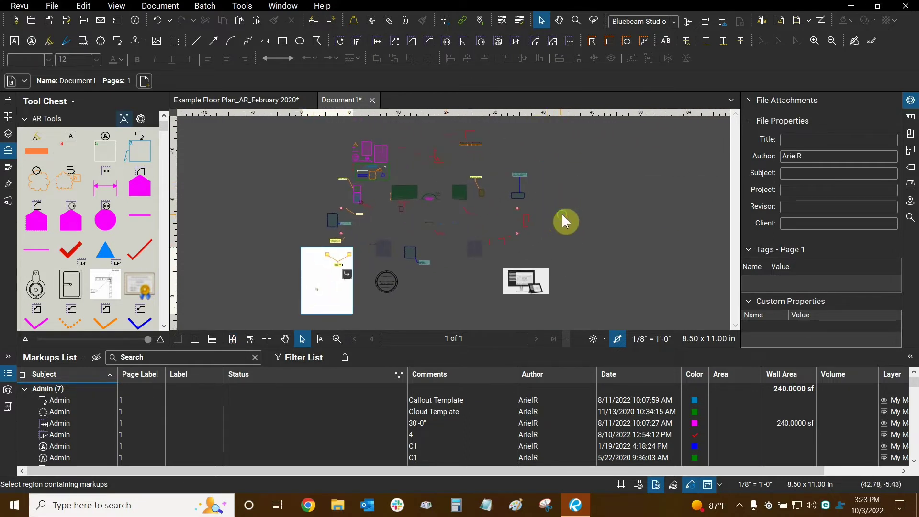
{"action": "scroll", "coordinate": [563, 220], "scroll_direction": "left", "scroll_amount": 1}
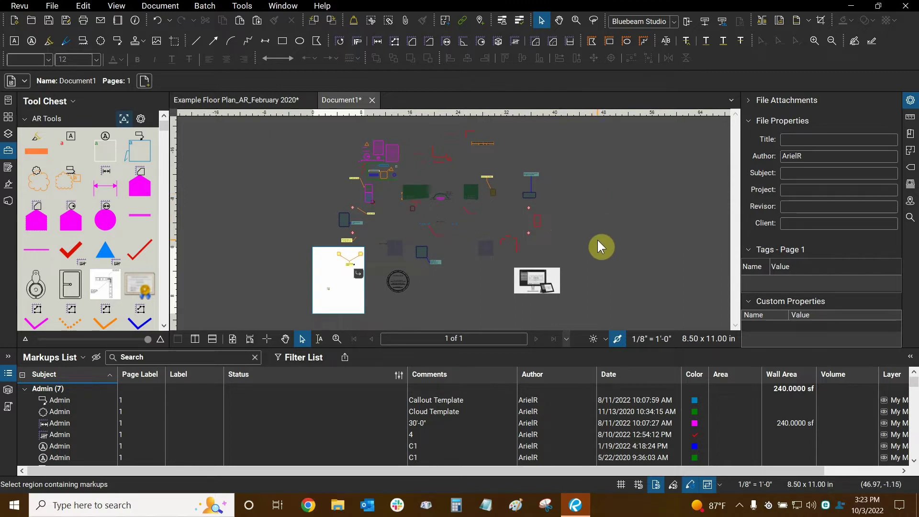
- Close the new document with the imported markups without saving it
{"action": "left_click", "coordinate": [372, 100]}
{"action": "left_click", "coordinate": [535, 307]}
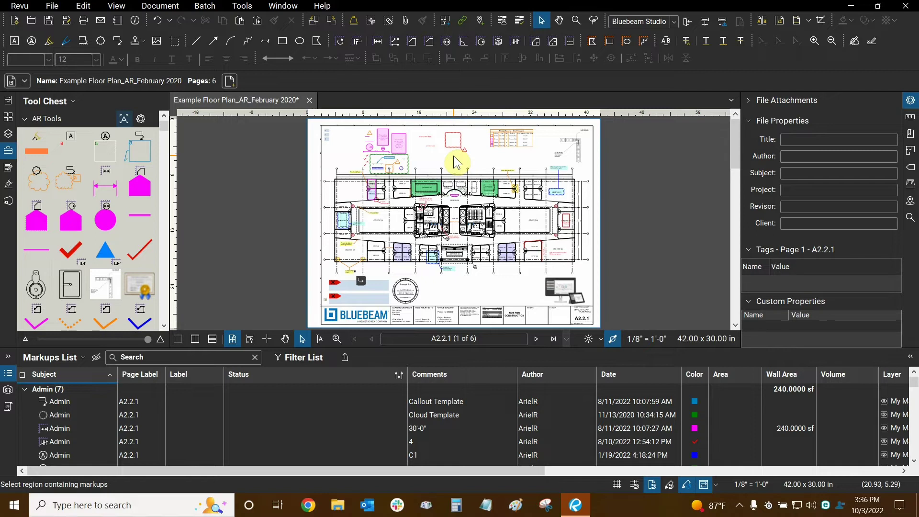
- Start a PDF markup summary of the floor plan and set it to append and hyperlink to the current PDF
{"action": "left_click", "coordinate": [345, 360]}
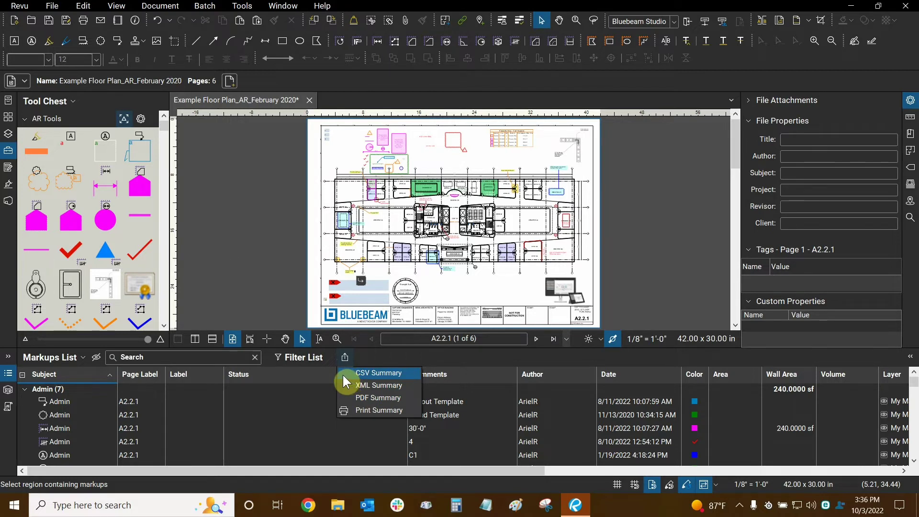
{"action": "left_click", "coordinate": [383, 398]}
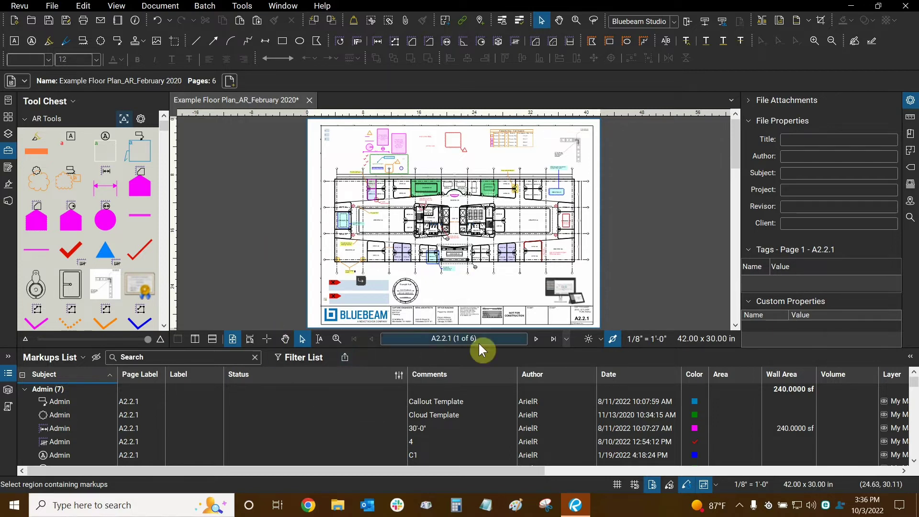
{"action": "left_click", "coordinate": [345, 357]}
{"action": "left_click", "coordinate": [364, 398]}
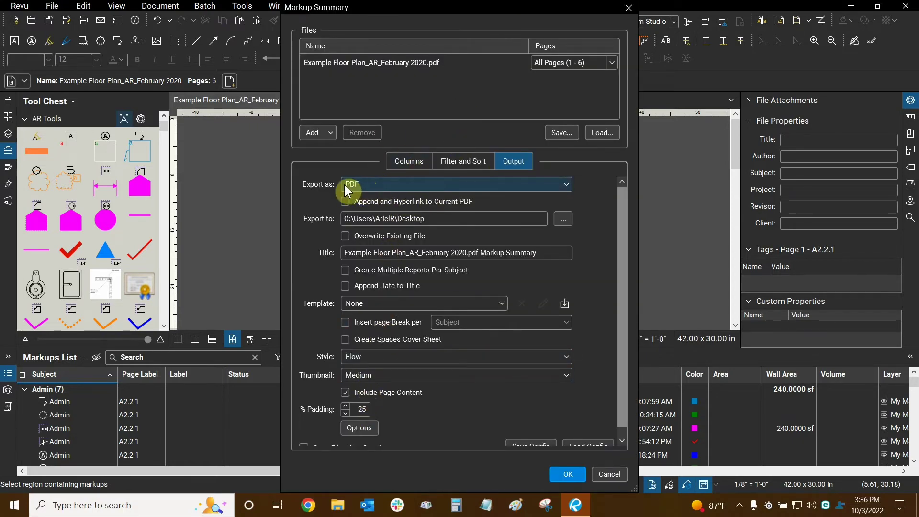
{"action": "left_click", "coordinate": [360, 183]}
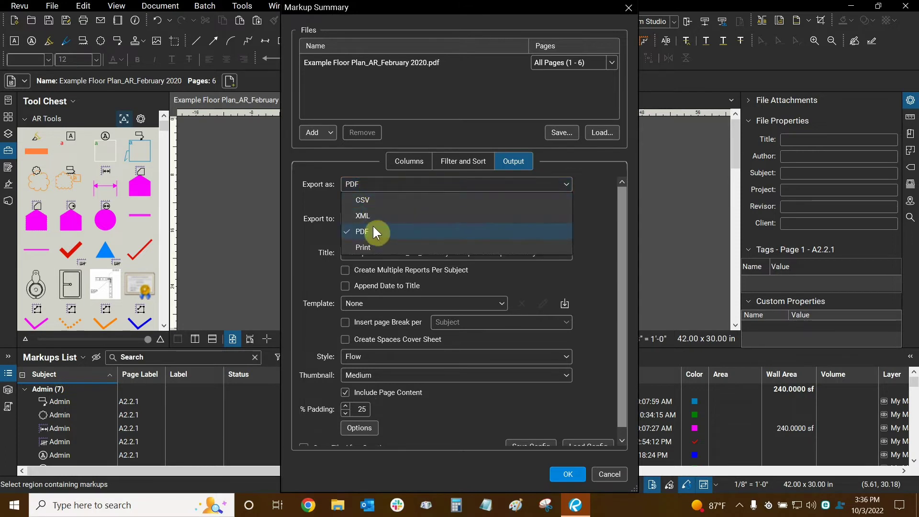
{"action": "left_click", "coordinate": [371, 155]}
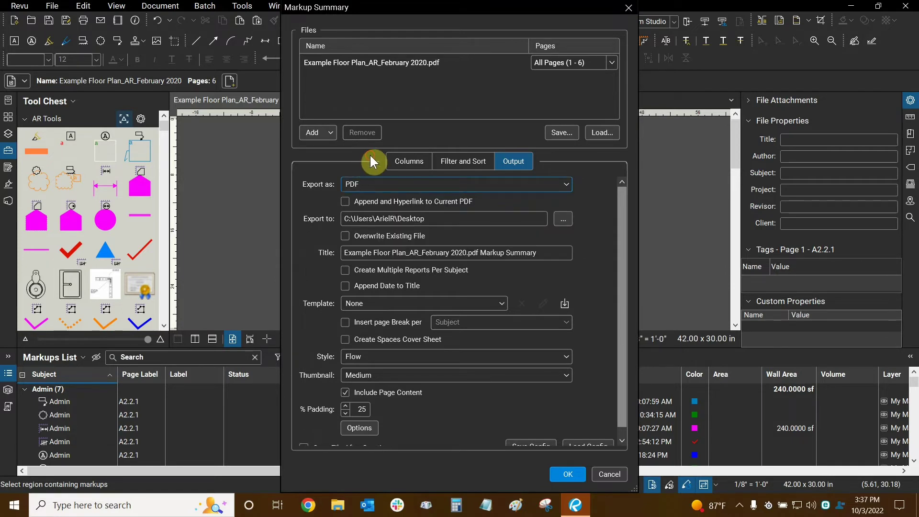
{"action": "left_click", "coordinate": [345, 202]}
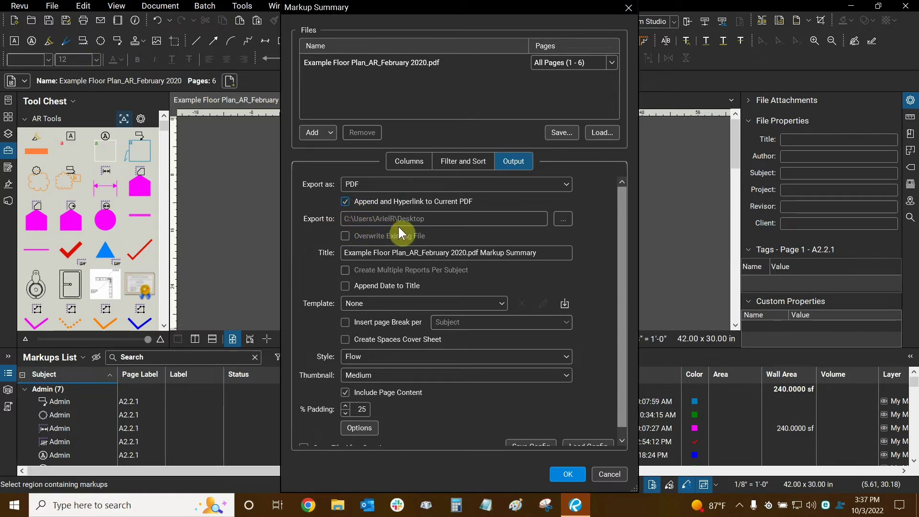
{"action": "left_click", "coordinate": [345, 201]}
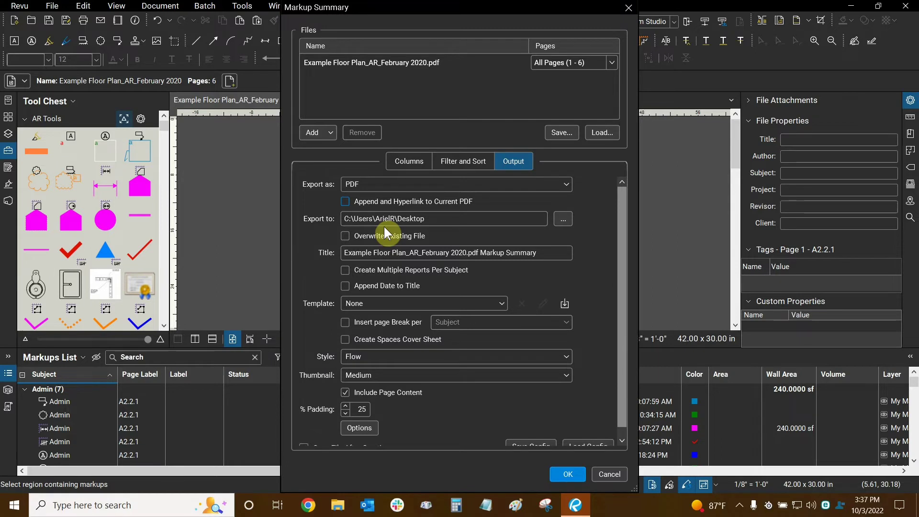
{"action": "left_click", "coordinate": [345, 201]}
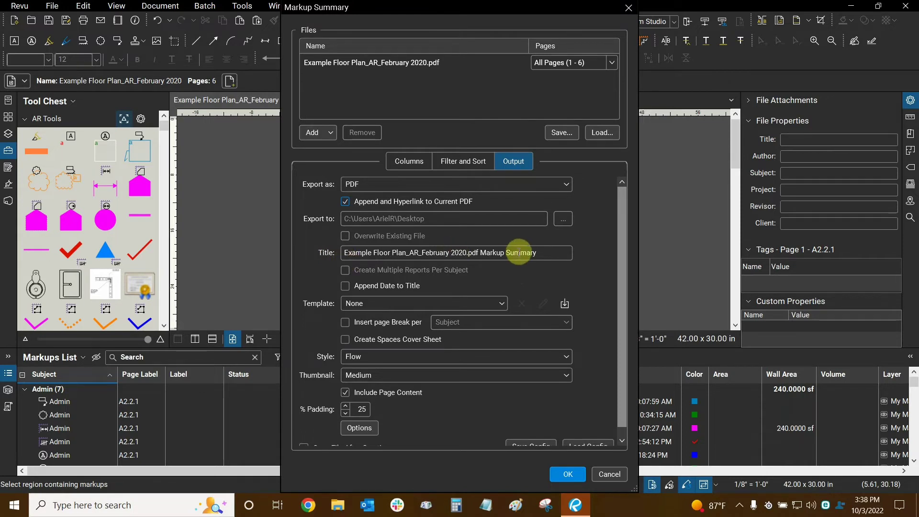
- Review the template and style choices available for the markup summary output
{"action": "left_click", "coordinate": [385, 303]}
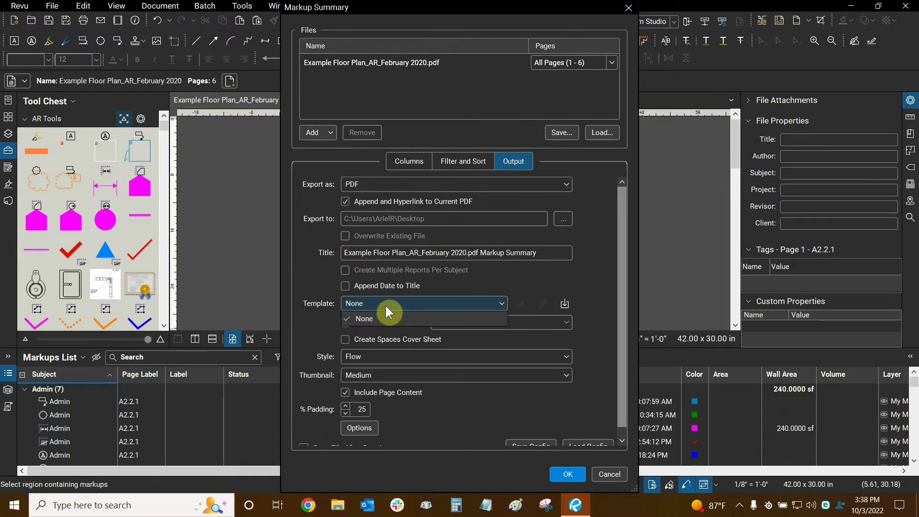
{"action": "left_click", "coordinate": [374, 303]}
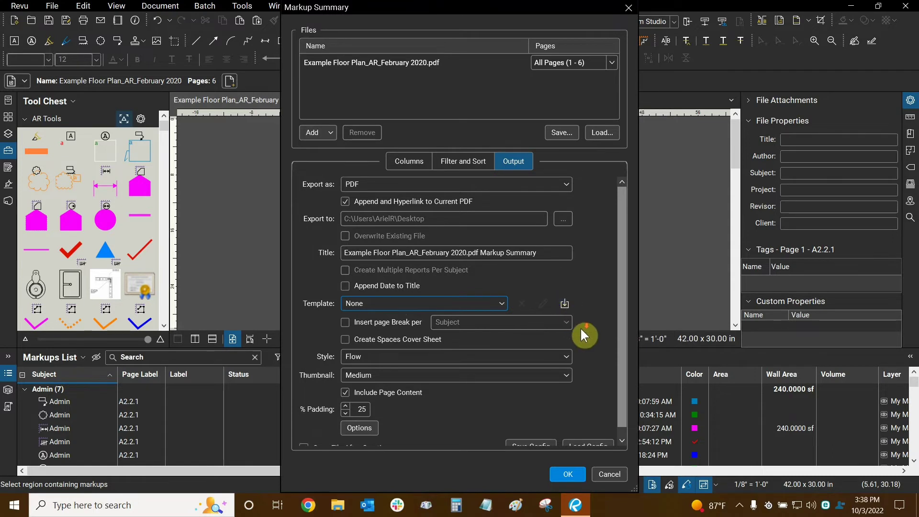
{"action": "scroll", "coordinate": [581, 326], "scroll_direction": "down", "scroll_amount": 1}
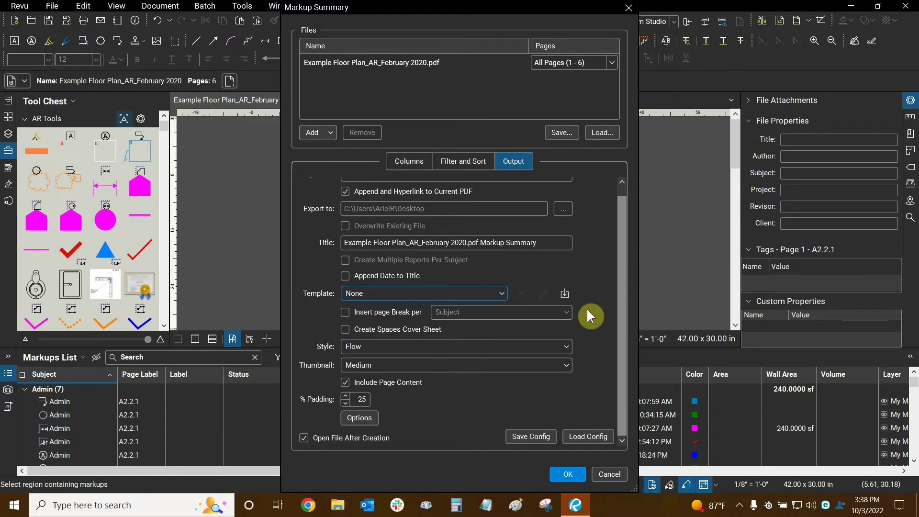
{"action": "left_click", "coordinate": [355, 348]}
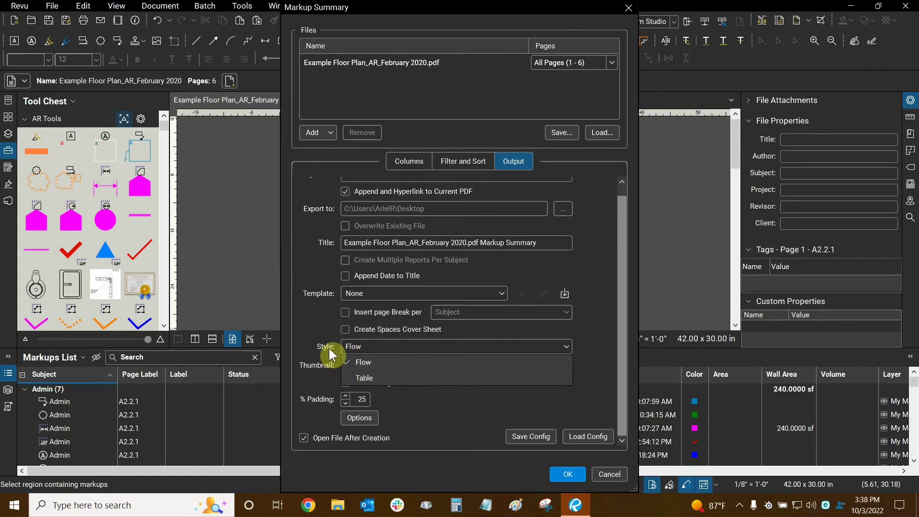
{"action": "left_click", "coordinate": [331, 316]}
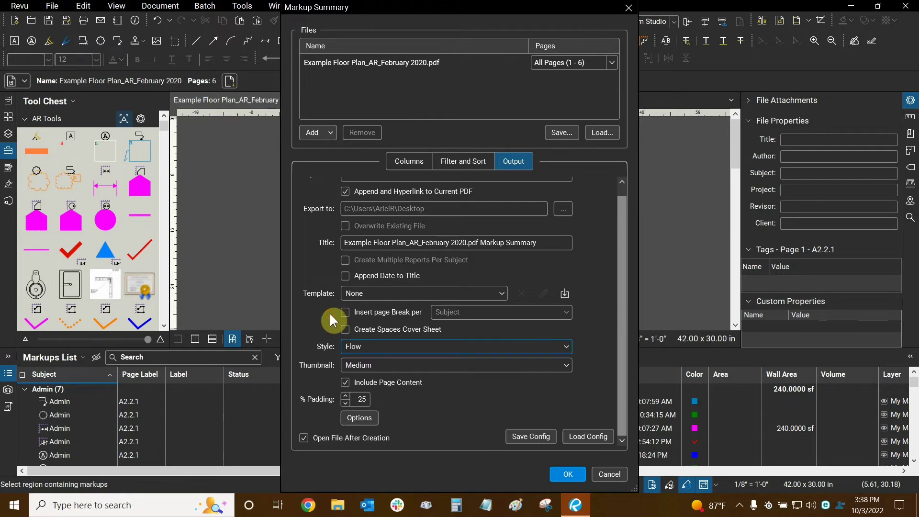
{"action": "left_click", "coordinate": [364, 350]}
{"action": "left_click", "coordinate": [365, 344]}
- Examine the summary's filter and sort settings, including the filter values for Cost Analysis - Floor Area and Subject
{"action": "left_click", "coordinate": [462, 160]}
{"action": "left_click", "coordinate": [500, 202]}
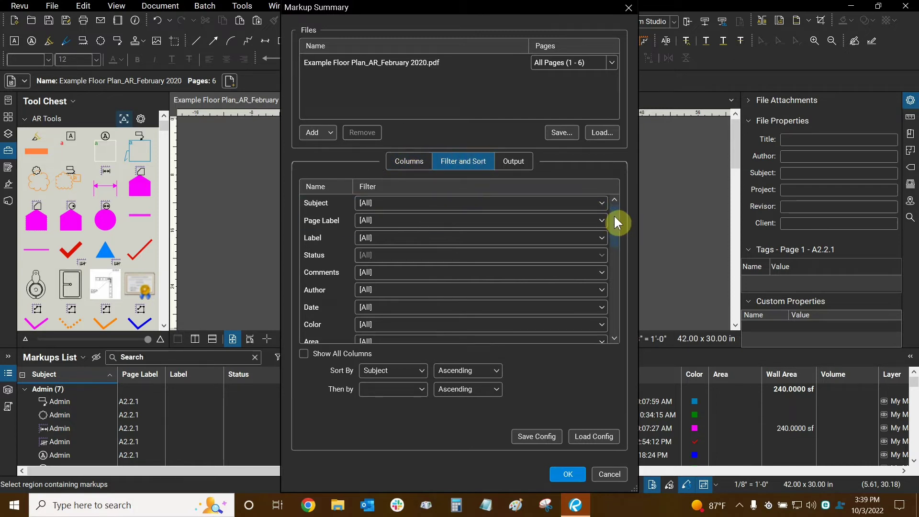
{"action": "left_click_drag", "start_coordinate": [615, 218], "coordinate": [603, 294]}
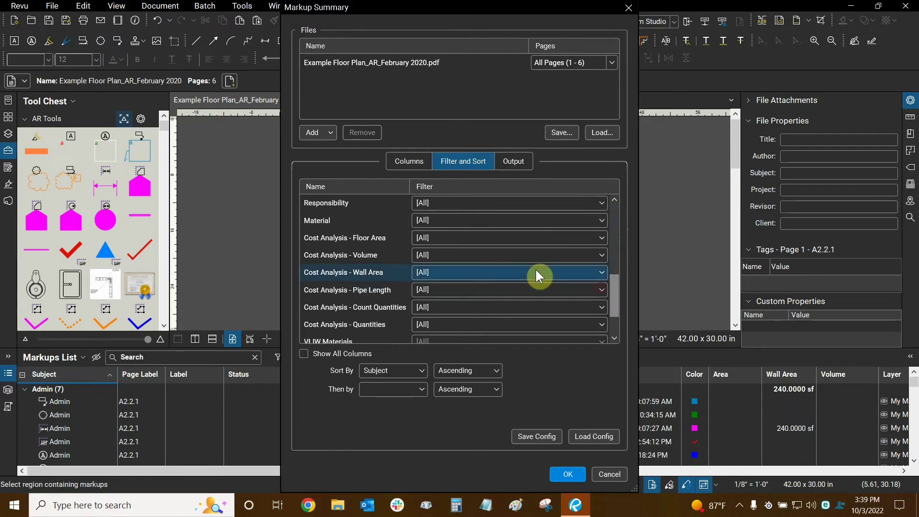
{"action": "left_click", "coordinate": [433, 246]}
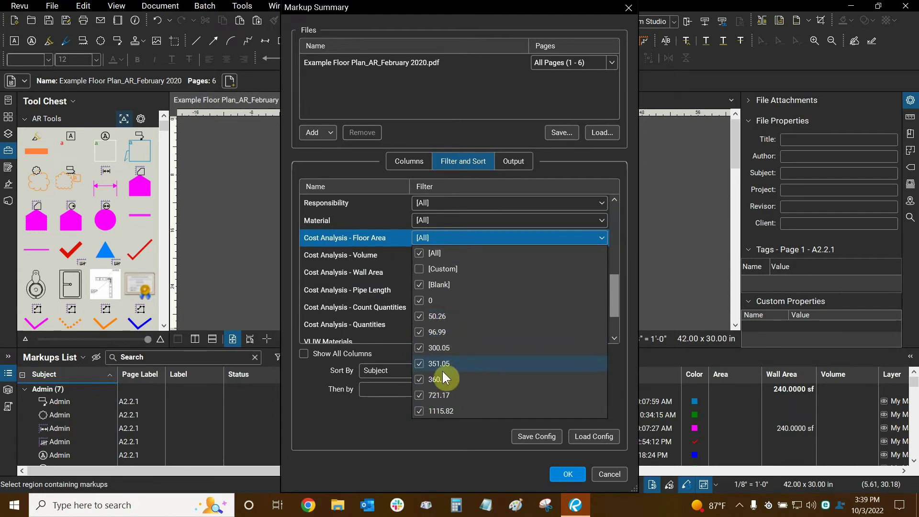
{"action": "left_click", "coordinate": [363, 186]}
{"action": "left_click_drag", "start_coordinate": [610, 294], "coordinate": [615, 199]}
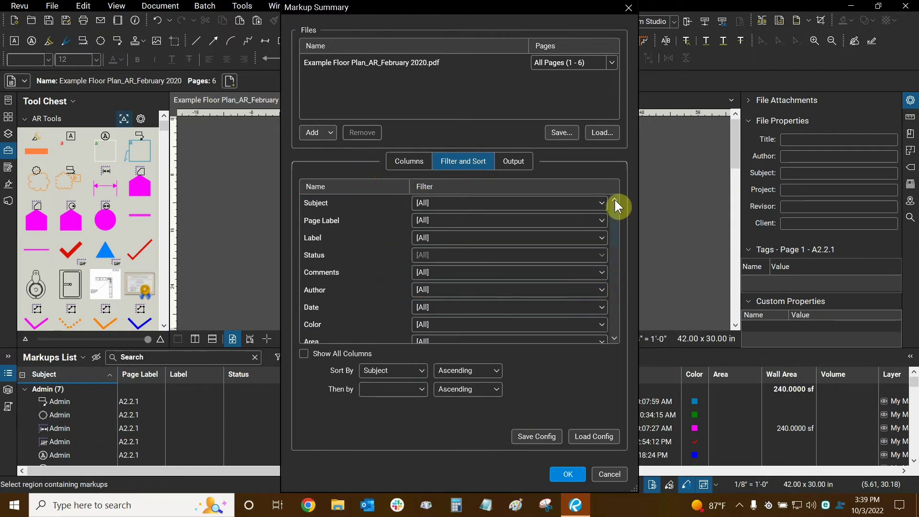
{"action": "left_click", "coordinate": [438, 203]}
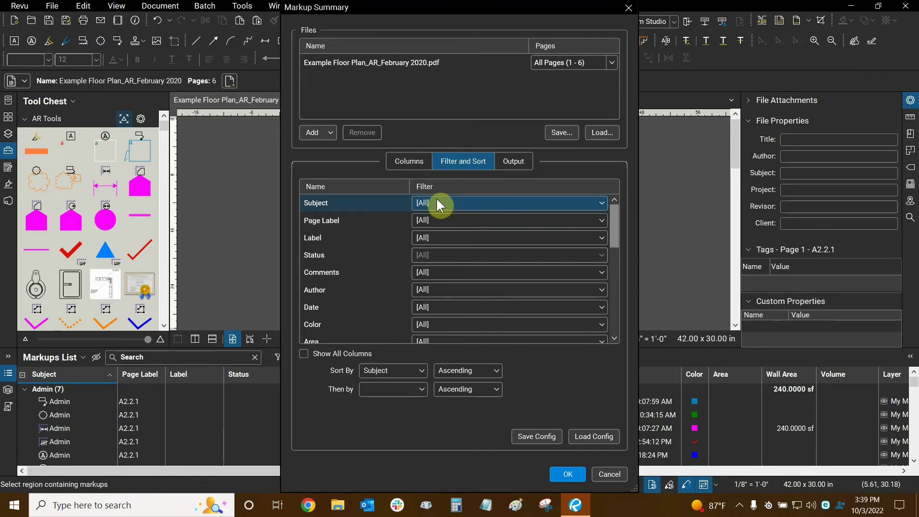
{"action": "left_click", "coordinate": [438, 203]}
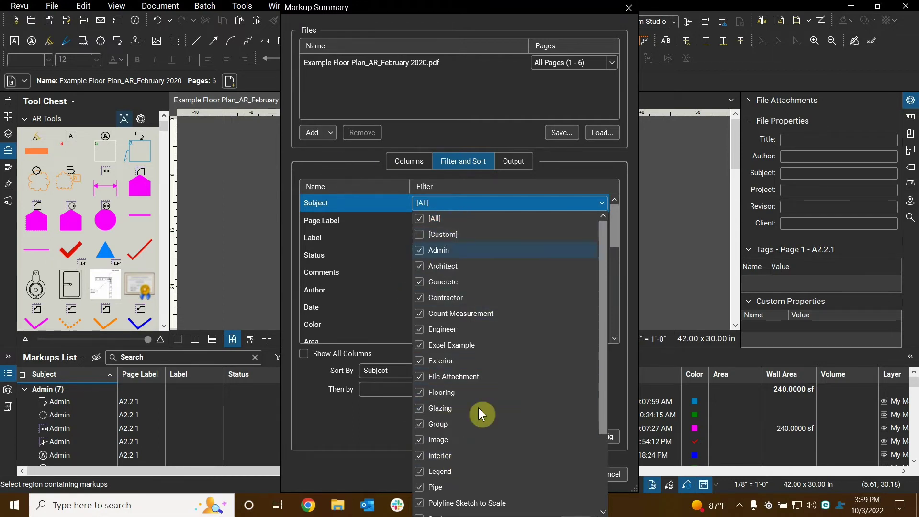
{"action": "left_click", "coordinate": [344, 157]}
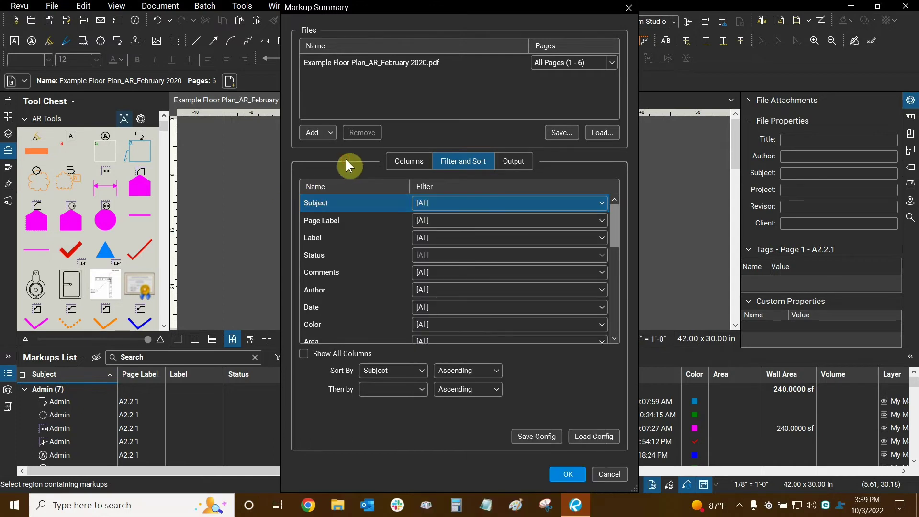
- Exclude the Status, Color, VLIW Materials, Cost Analysis - Linear and Cost Analysis - Area columns from the markup summary
{"action": "left_click", "coordinate": [409, 162]}
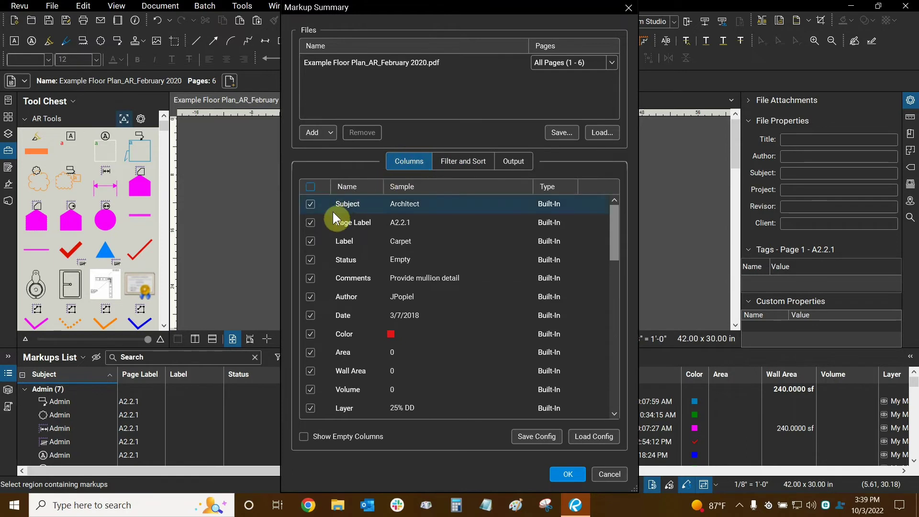
{"action": "left_click", "coordinate": [309, 259]}
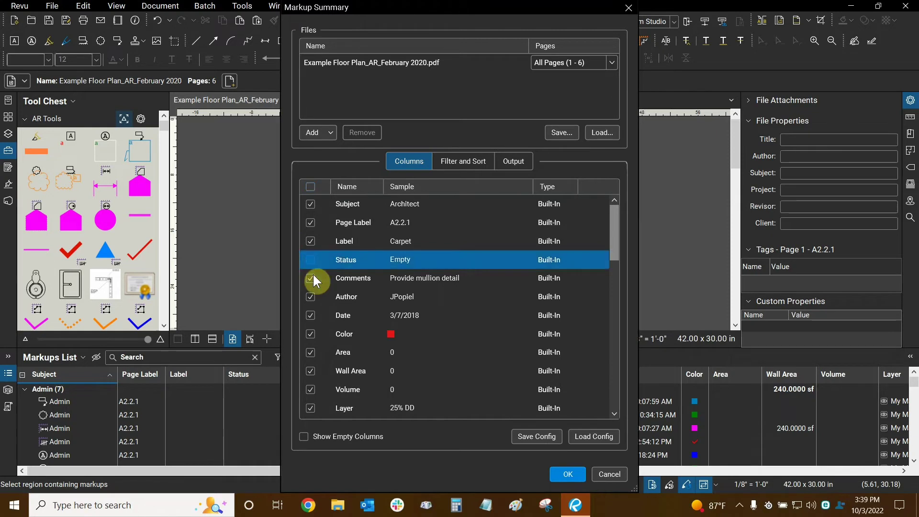
{"action": "left_click", "coordinate": [311, 333]}
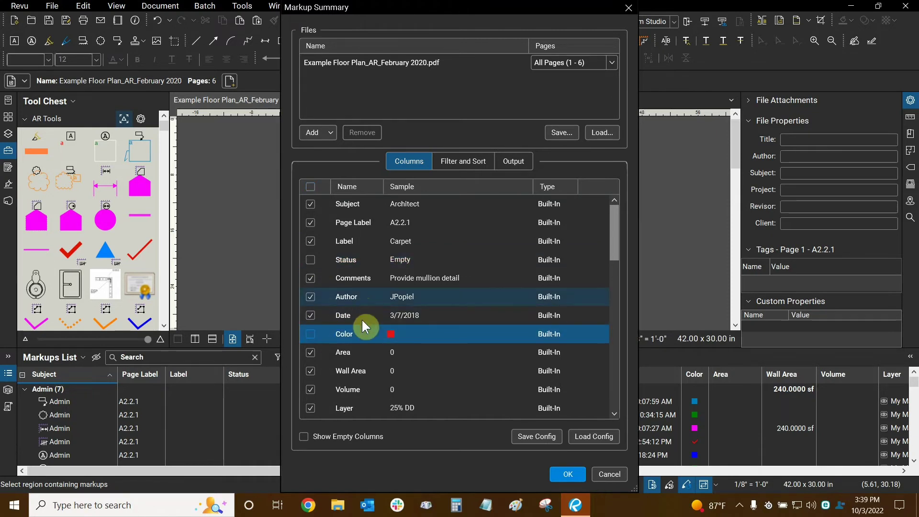
{"action": "scroll", "coordinate": [449, 225], "scroll_direction": "down", "scroll_amount": 5}
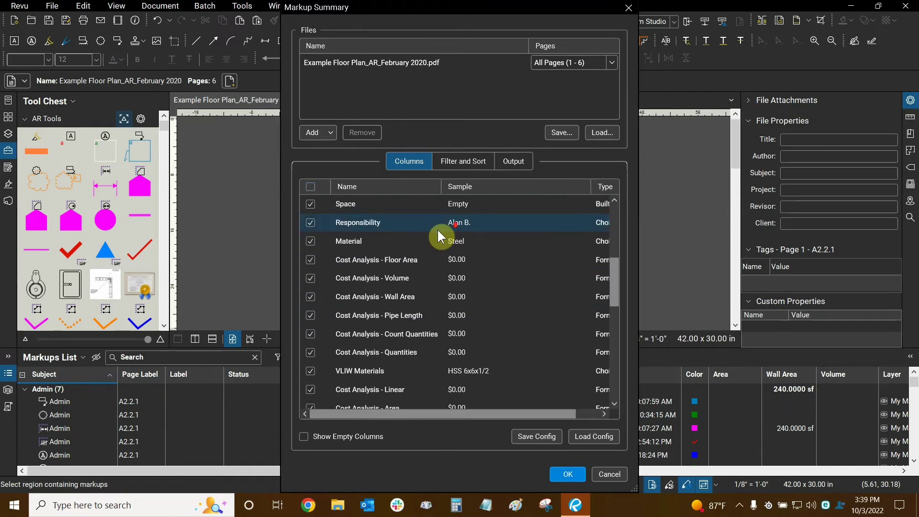
{"action": "scroll", "coordinate": [436, 234], "scroll_direction": "down", "scroll_amount": 1}
{"action": "scroll", "coordinate": [433, 244], "scroll_direction": "down", "scroll_amount": 1}
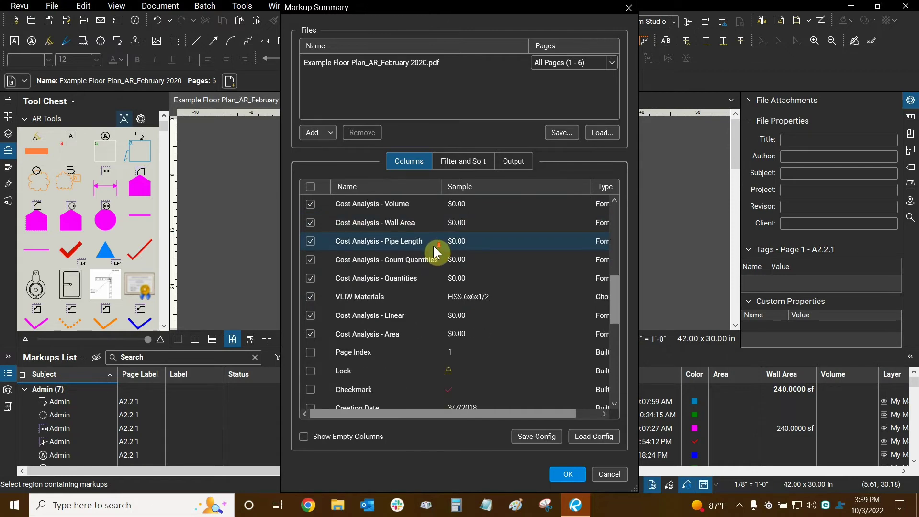
{"action": "left_click", "coordinate": [311, 316]}
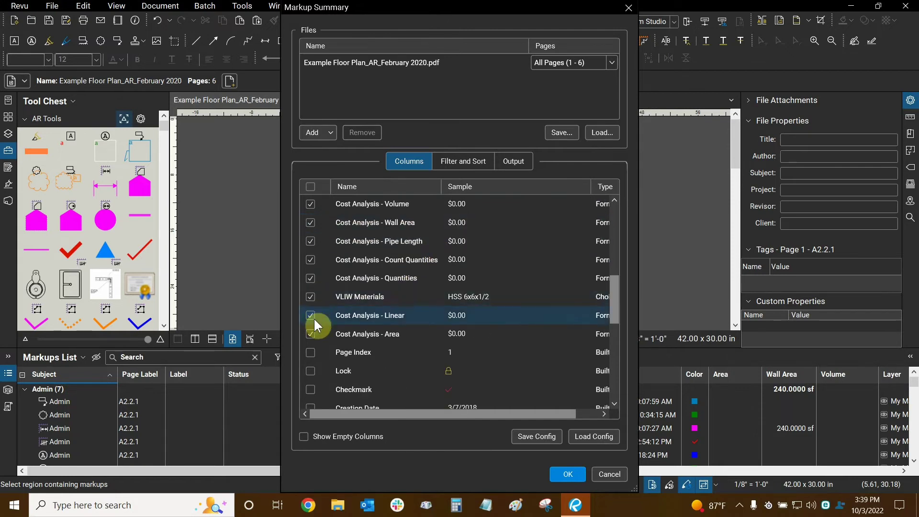
{"action": "left_click", "coordinate": [311, 332]}
{"action": "left_click", "coordinate": [311, 297]}
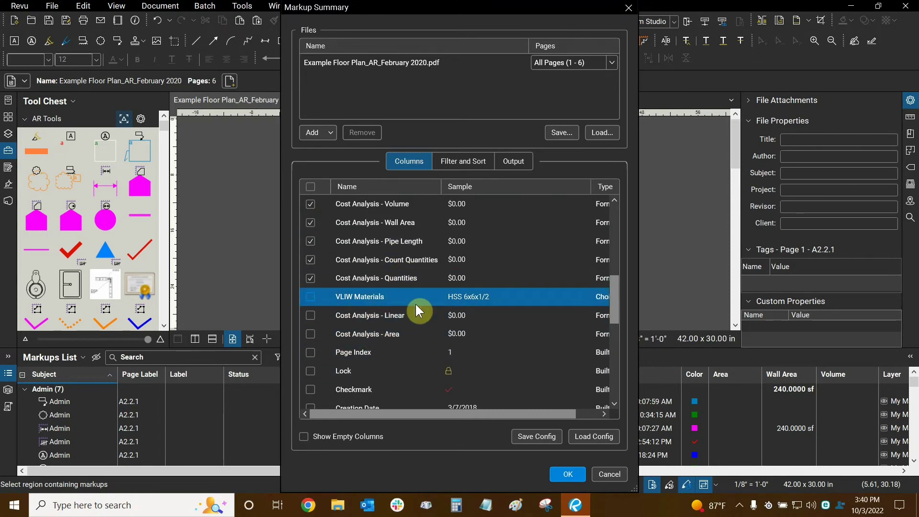
{"action": "scroll", "coordinate": [415, 308], "scroll_direction": "up", "scroll_amount": 2}
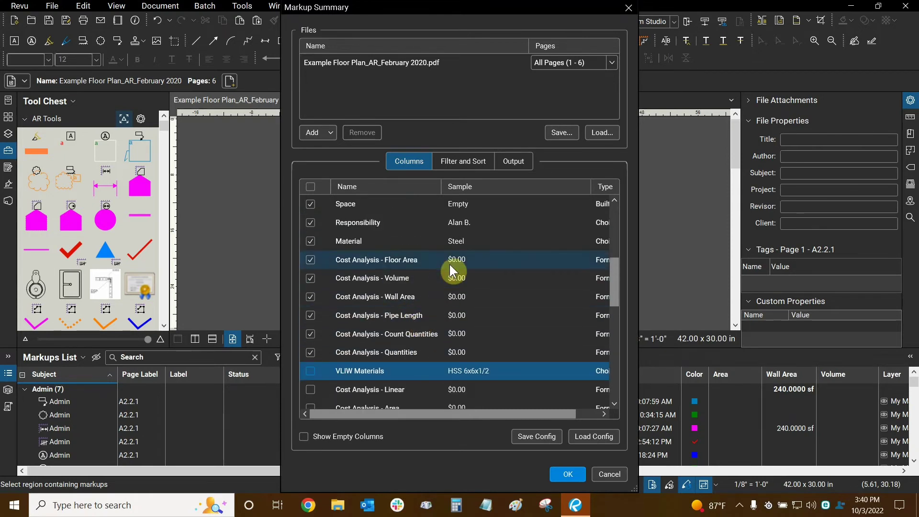
{"action": "scroll", "coordinate": [449, 270], "scroll_direction": "up", "scroll_amount": 4}
{"action": "scroll", "coordinate": [449, 269], "scroll_direction": "up", "scroll_amount": 1}
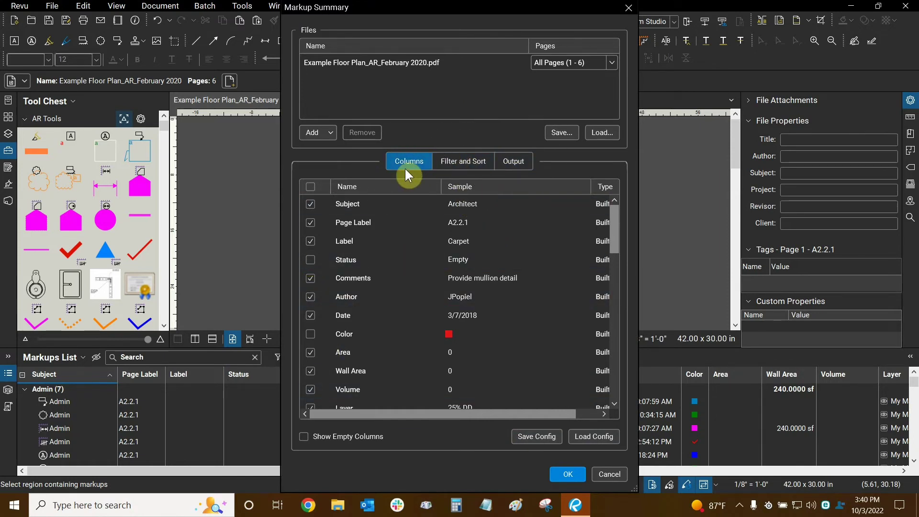
- Look at how to save the summary configuration and which sources of additional files can be included, without saving or adding anything
{"action": "left_click", "coordinate": [535, 437]}
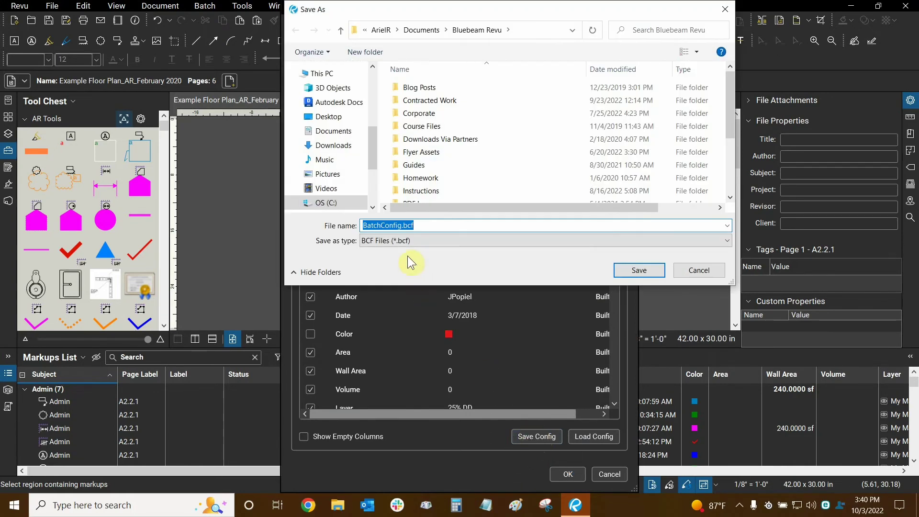
{"action": "left_click", "coordinate": [700, 271]}
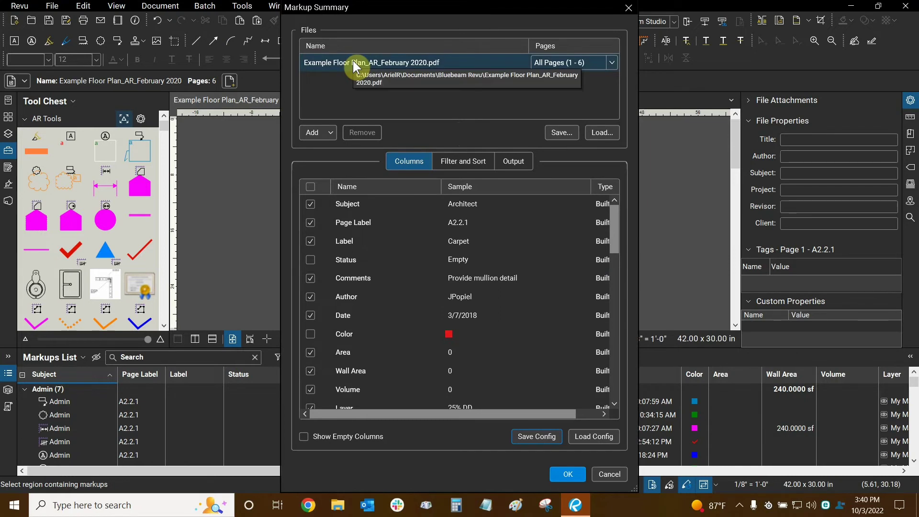
{"action": "left_click", "coordinate": [385, 72]}
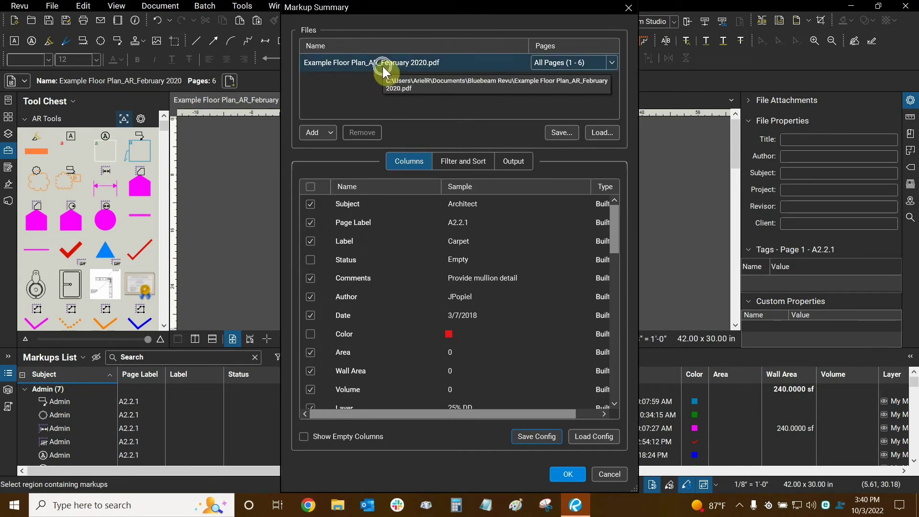
{"action": "left_click", "coordinate": [325, 133]}
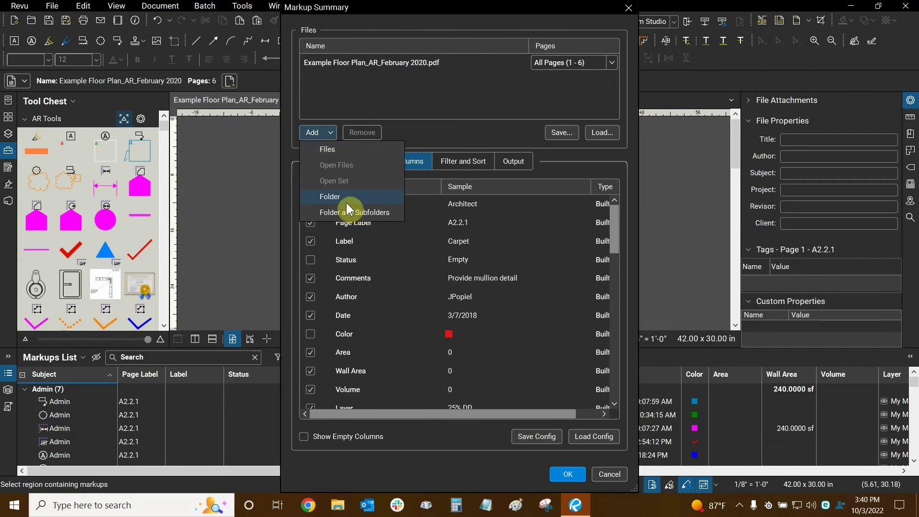
{"action": "left_click", "coordinate": [479, 97]}
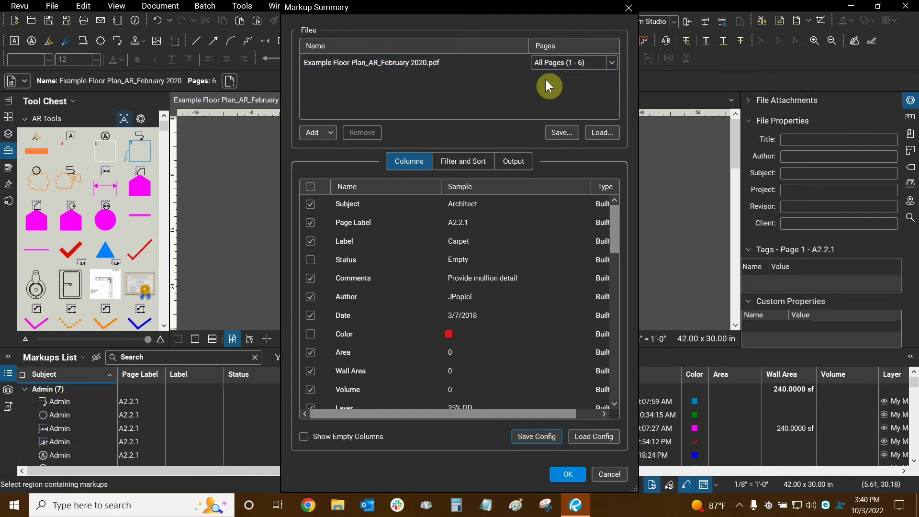
- Generate the markup summary with the chosen columns and output settings
{"action": "left_click", "coordinate": [568, 474]}
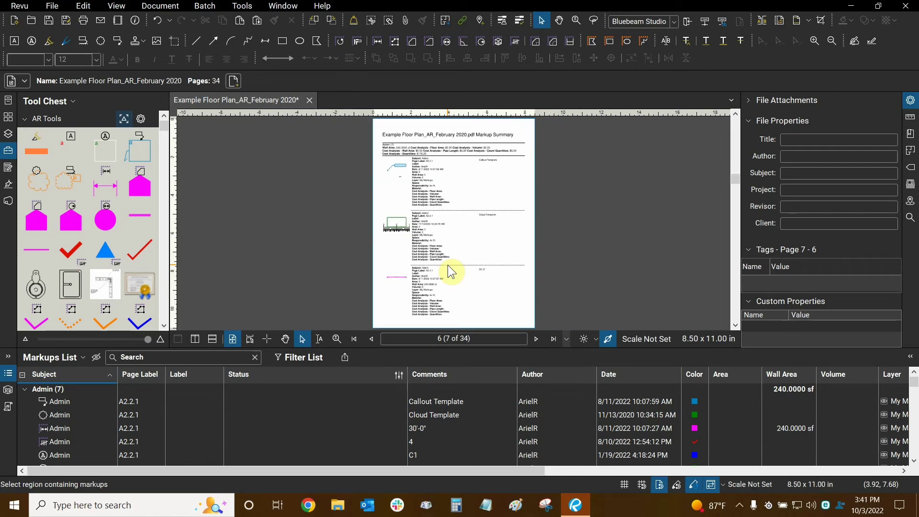
- Reset all page labels of the document to match the current page numbers
{"action": "scroll", "coordinate": [476, 128], "scroll_direction": "up", "scroll_amount": 3}
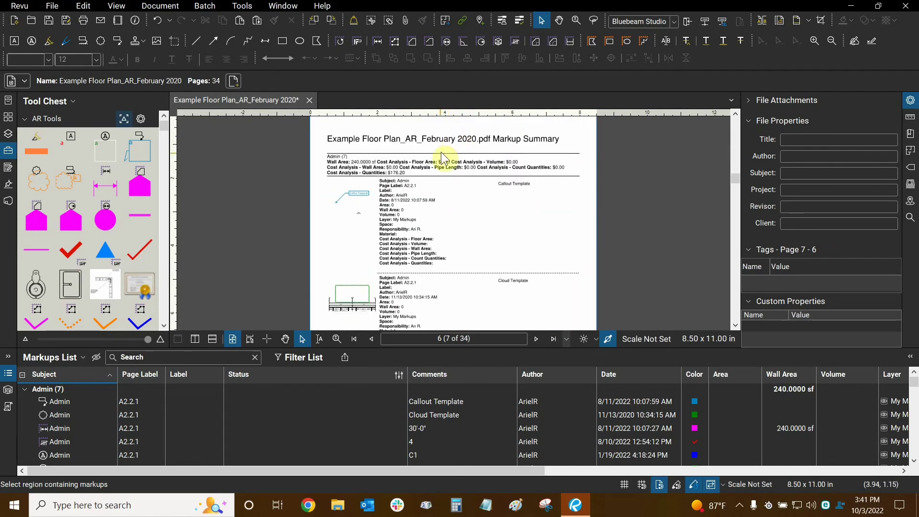
{"action": "left_click", "coordinate": [7, 120]}
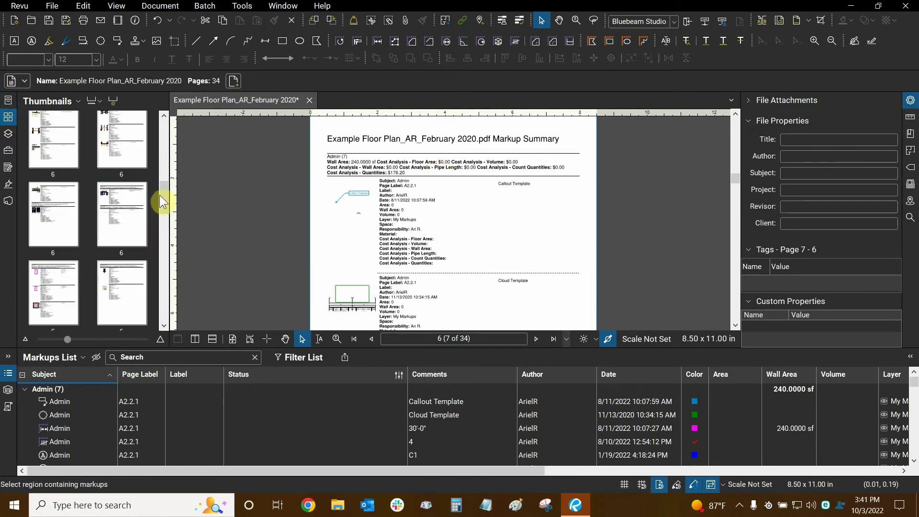
{"action": "left_click_drag", "start_coordinate": [163, 198], "coordinate": [172, 160]}
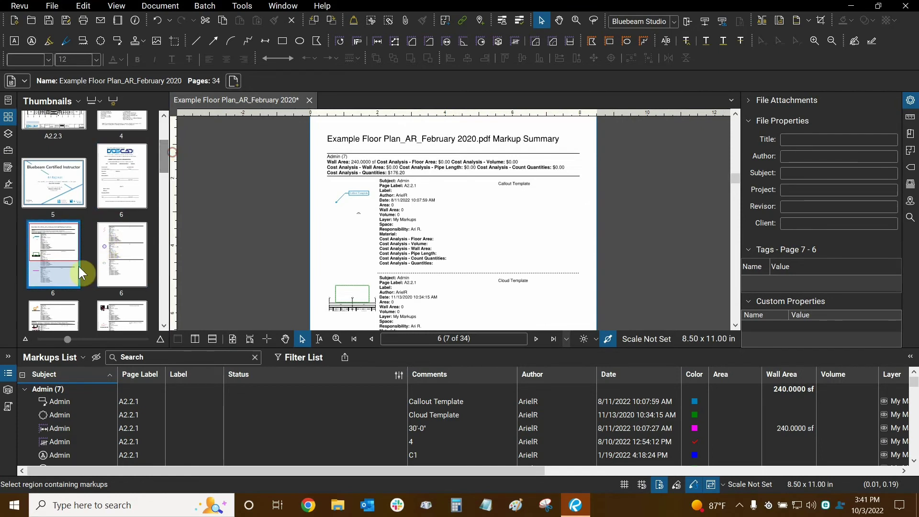
{"action": "scroll", "coordinate": [117, 192], "scroll_direction": "down", "scroll_amount": 2}
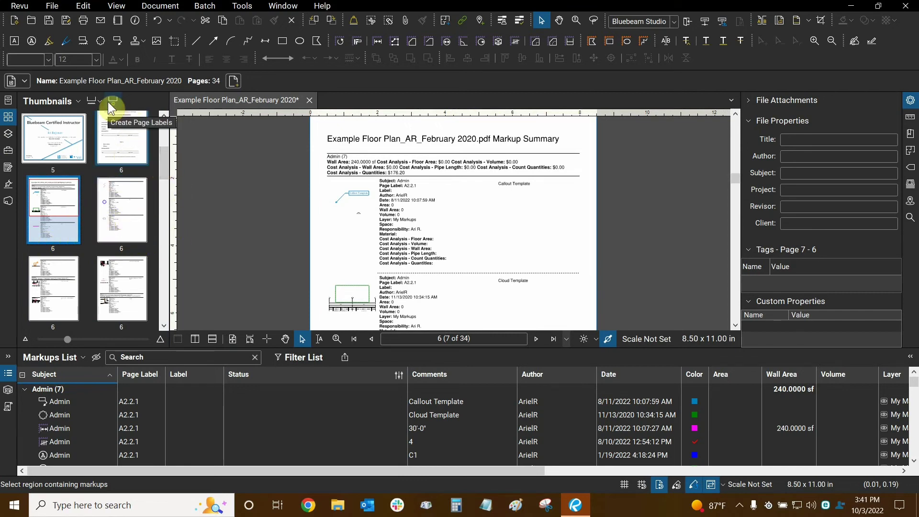
{"action": "left_click", "coordinate": [76, 101]}
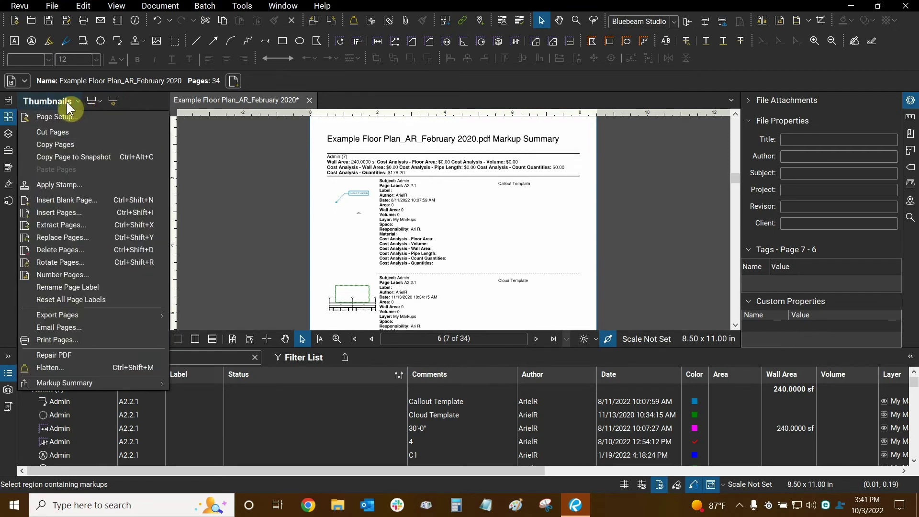
{"action": "left_click", "coordinate": [77, 306]}
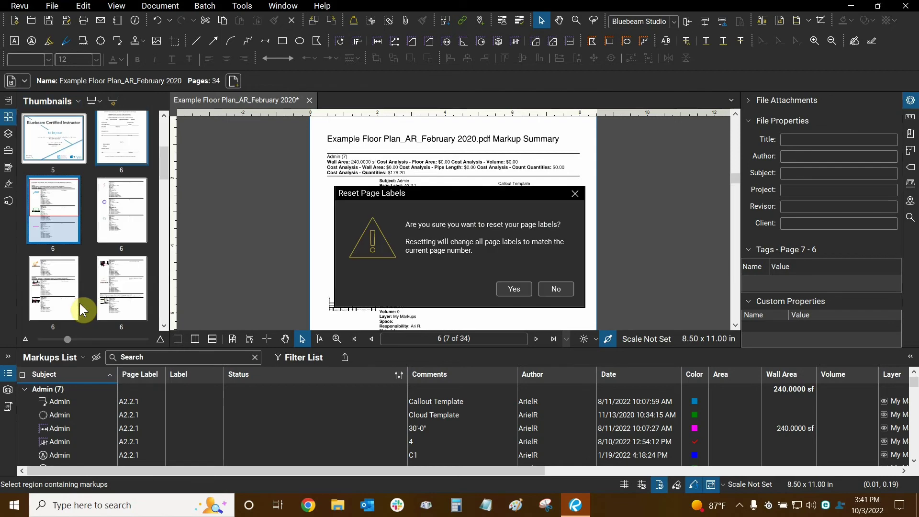
{"action": "left_click", "coordinate": [514, 289]}
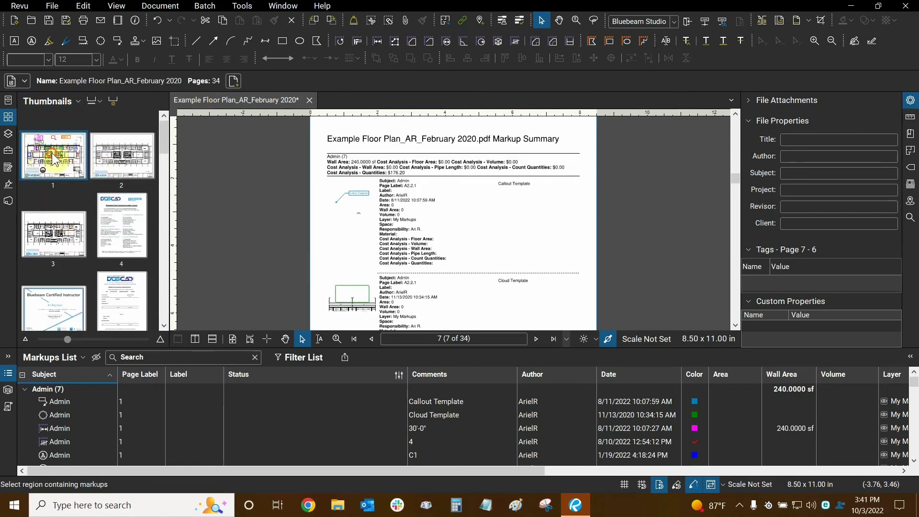
- Look through the page thumbnails from the floor plan sheets to the end of the summary to check their page labels
{"action": "left_click", "coordinate": [125, 166]}
{"action": "left_click", "coordinate": [59, 243]}
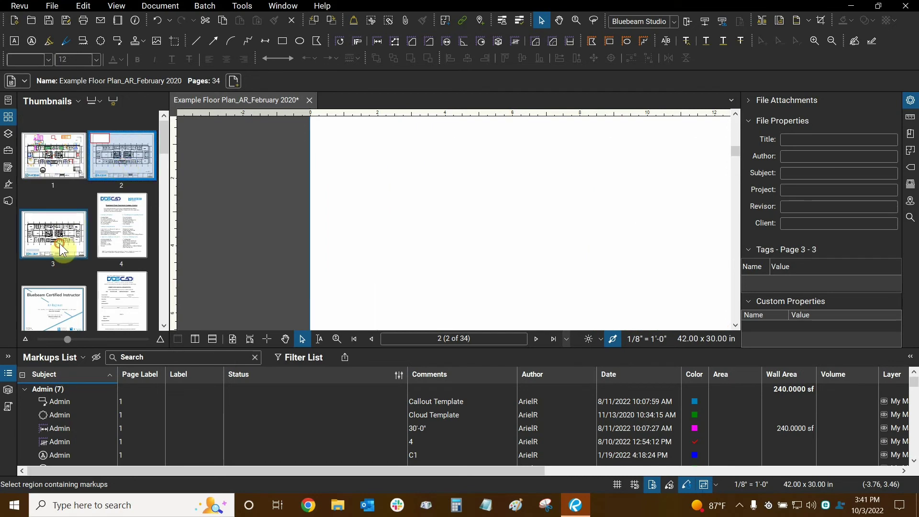
{"action": "left_click", "coordinate": [58, 170]}
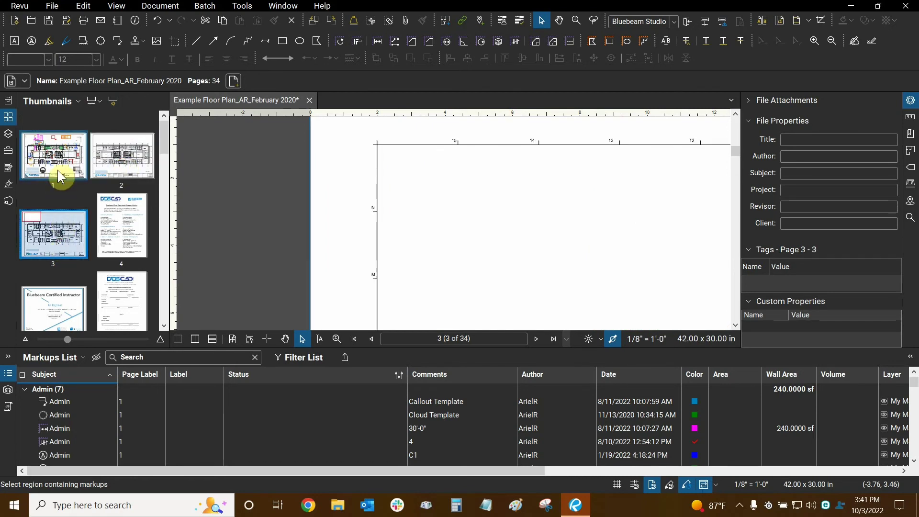
{"action": "left_click", "coordinate": [115, 109]}
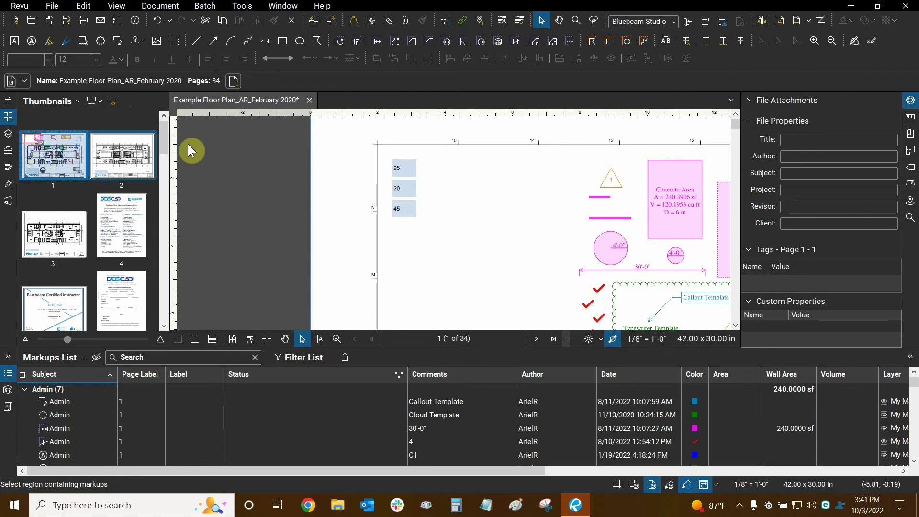
{"action": "left_click_drag", "start_coordinate": [167, 139], "coordinate": [166, 280]}
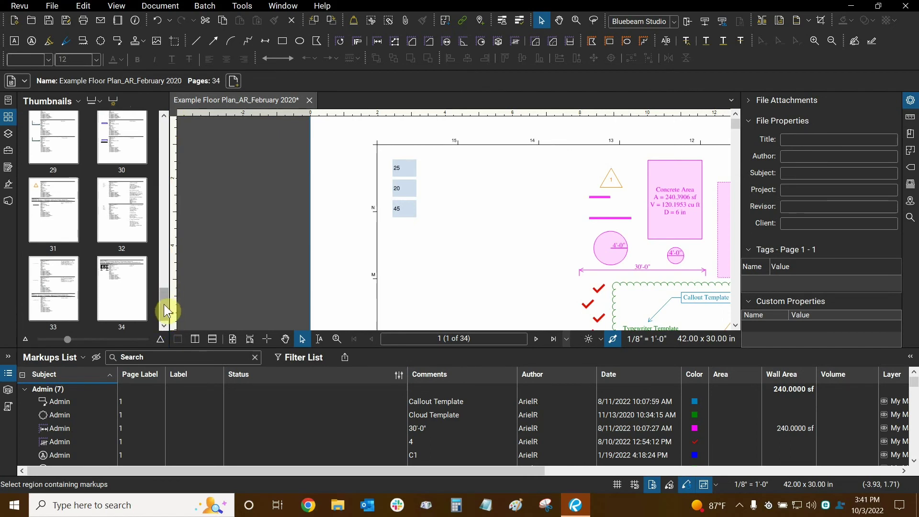
{"action": "left_click_drag", "start_coordinate": [165, 309], "coordinate": [167, 164]}
- Examine the Admin markup details and cost analysis fields on the first markup summary page, page 7
{"action": "left_click", "coordinate": [54, 237]}
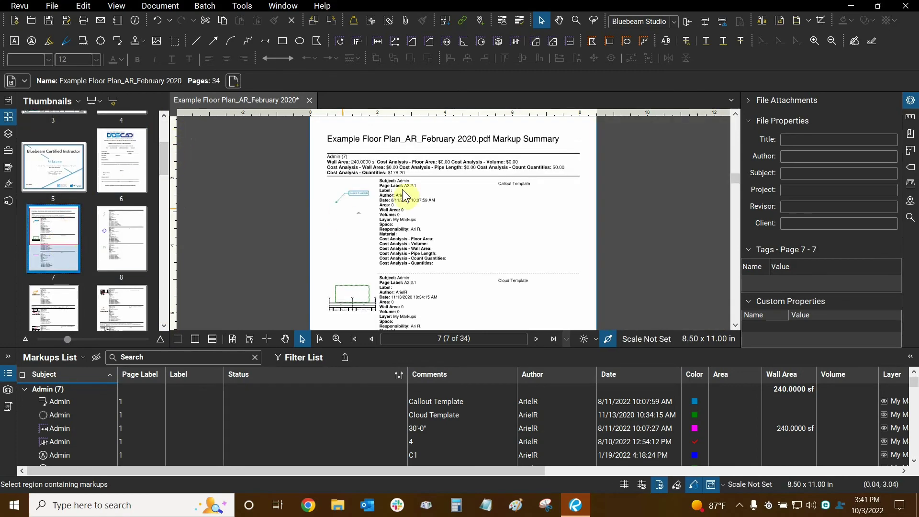
{"action": "scroll", "coordinate": [383, 217], "scroll_direction": "down", "scroll_amount": 1}
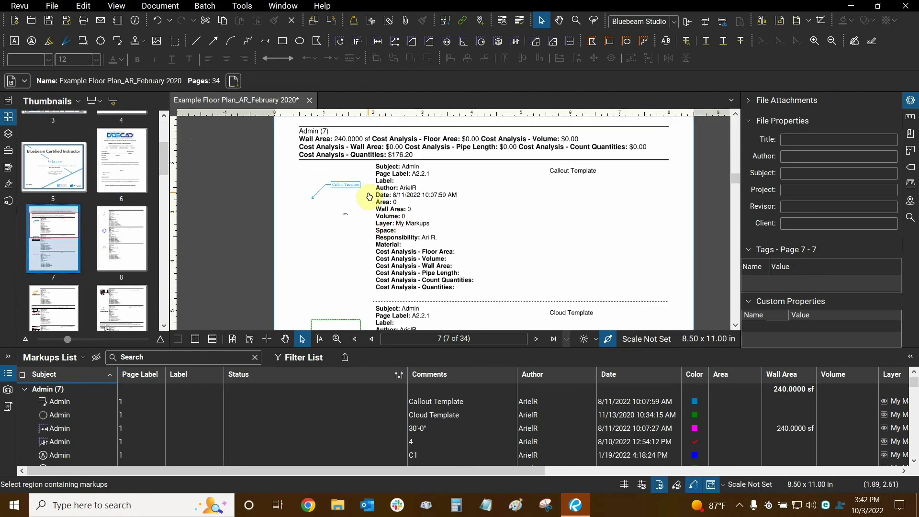
{"action": "scroll", "coordinate": [395, 225], "scroll_direction": "up", "scroll_amount": 1}
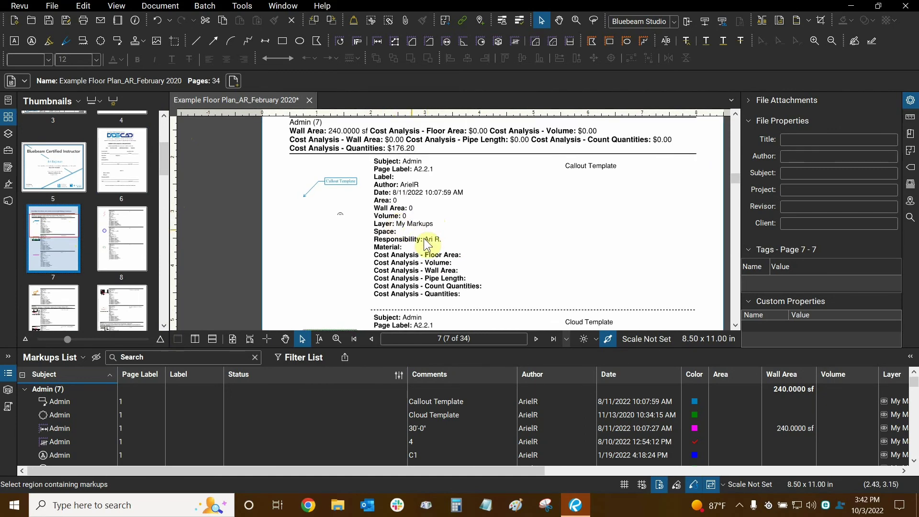
{"action": "scroll", "coordinate": [347, 184], "scroll_direction": "down", "scroll_amount": 2}
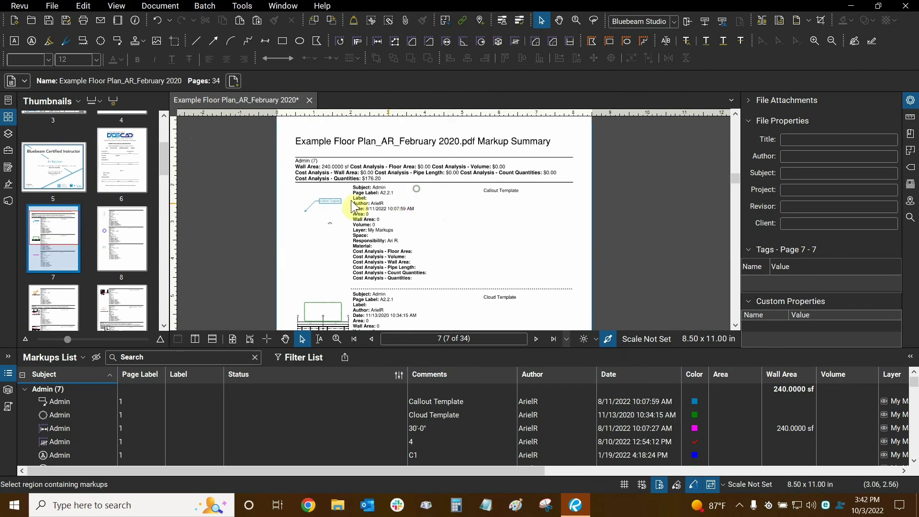
{"action": "scroll", "coordinate": [326, 201], "scroll_direction": "up", "scroll_amount": 2}
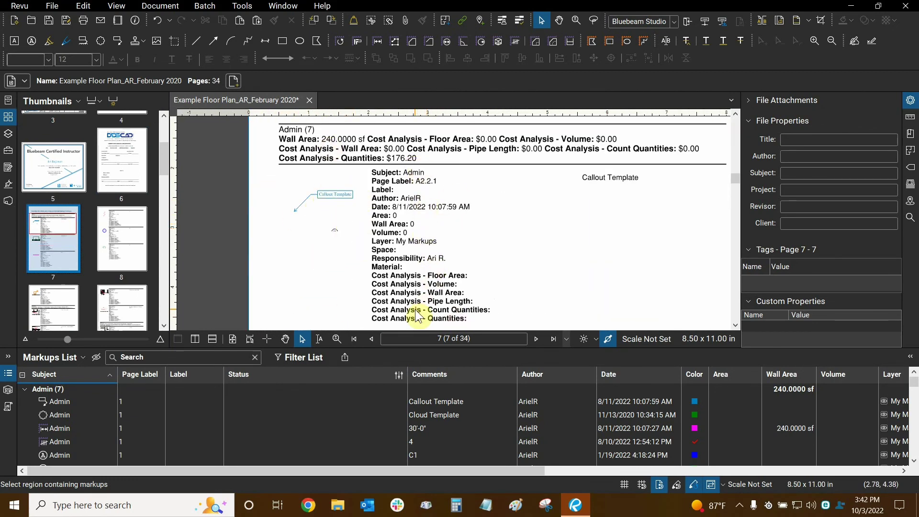
{"action": "scroll", "coordinate": [416, 268], "scroll_direction": "down", "scroll_amount": 3}
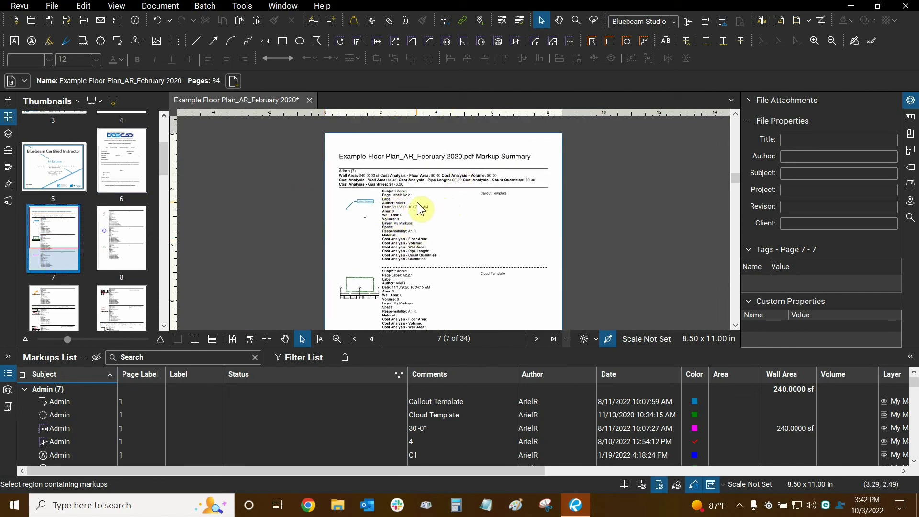
{"action": "key", "text": "ctrl+0"}
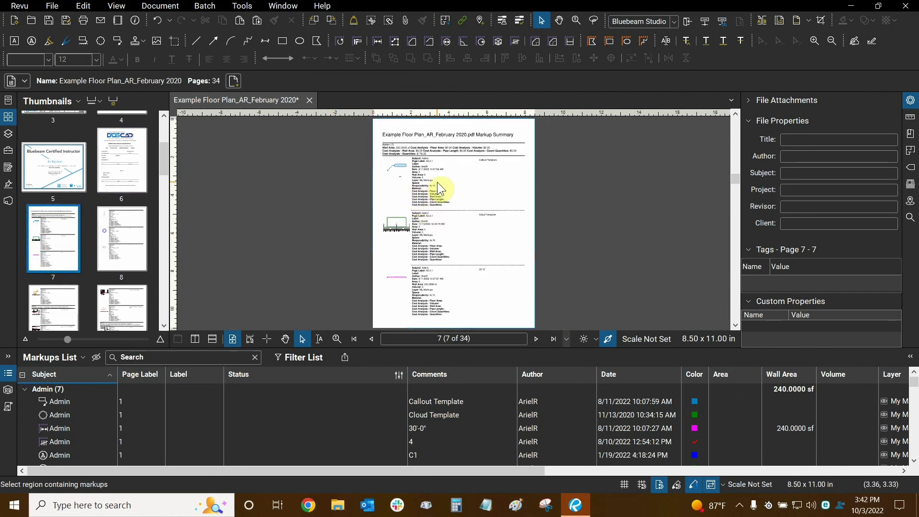
{"action": "scroll", "coordinate": [437, 184], "scroll_direction": "up", "scroll_amount": 2}
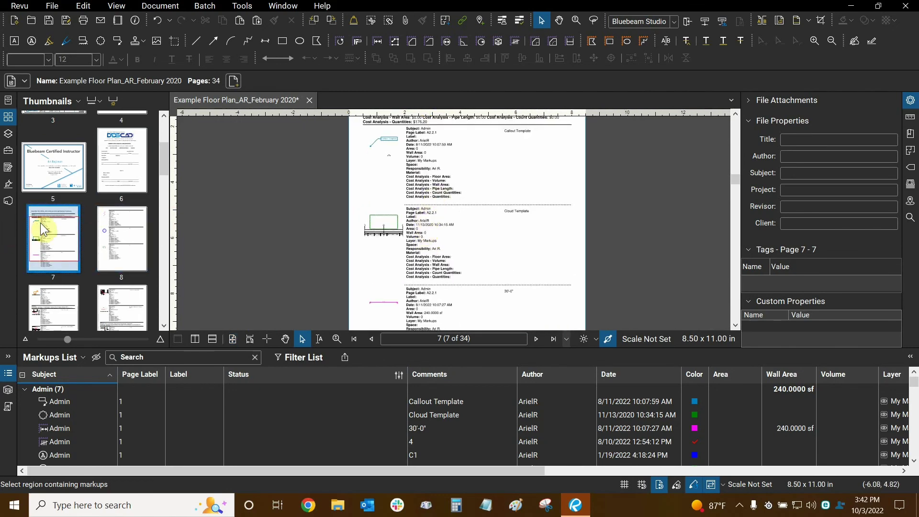
- Open summary page 18 and follow the Office 225 flooring snapshot's hyperlink to its markup on the floor plan
{"action": "scroll", "coordinate": [44, 230], "scroll_direction": "down", "scroll_amount": 4}
{"action": "scroll", "coordinate": [118, 217], "scroll_direction": "down", "scroll_amount": 3}
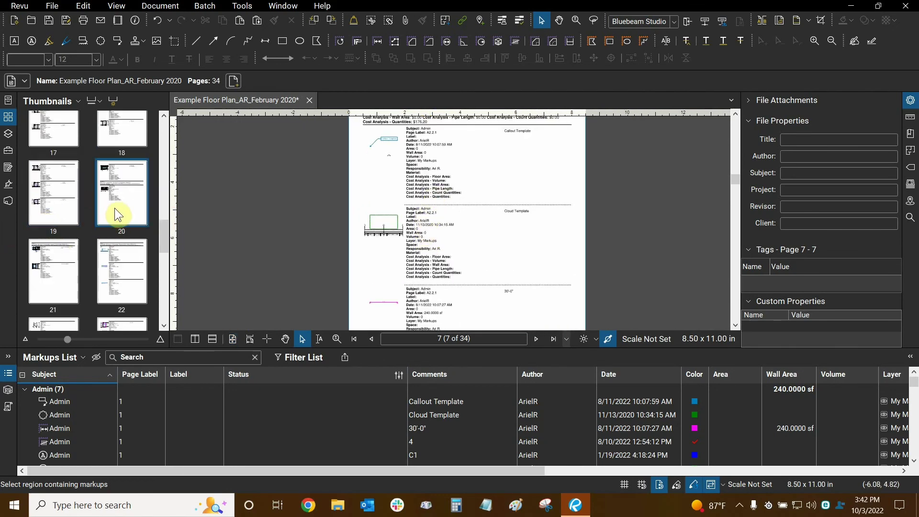
{"action": "scroll", "coordinate": [129, 182], "scroll_direction": "up", "scroll_amount": 2}
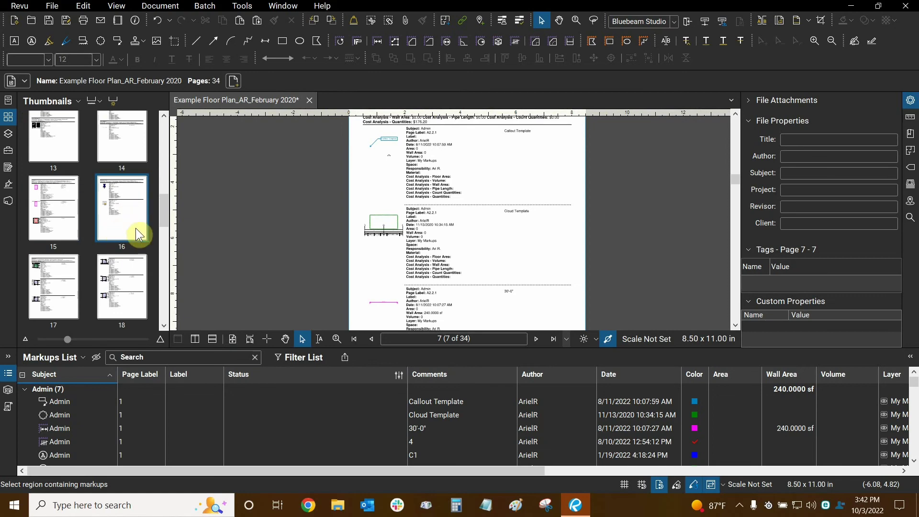
{"action": "left_click", "coordinate": [133, 287]}
{"action": "scroll", "coordinate": [371, 189], "scroll_direction": "up", "scroll_amount": 2}
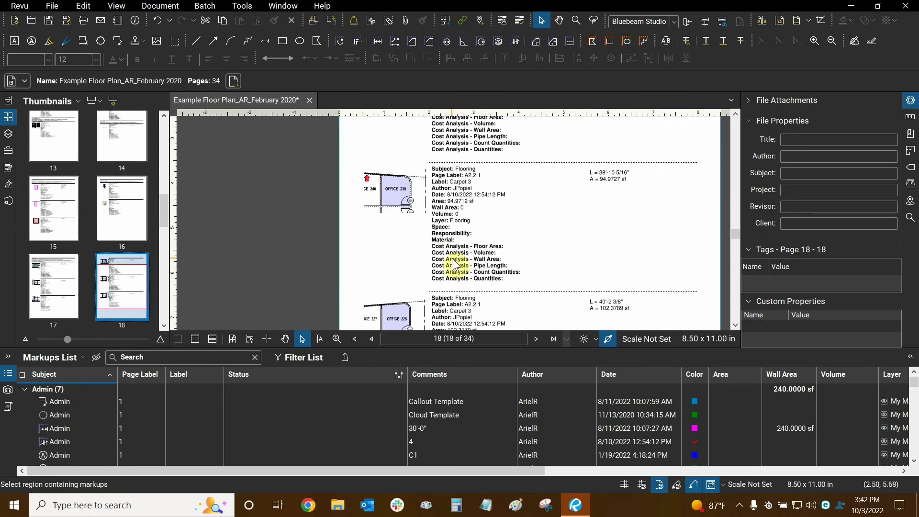
{"action": "scroll", "coordinate": [454, 265], "scroll_direction": "down", "scroll_amount": 2}
{"action": "scroll", "coordinate": [454, 265], "scroll_direction": "up", "scroll_amount": 3}
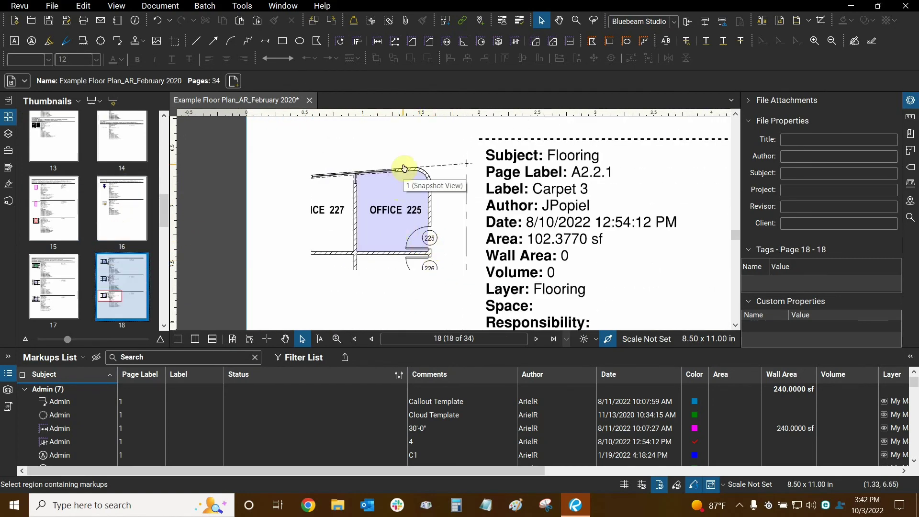
{"action": "scroll", "coordinate": [580, 232], "scroll_direction": "down", "scroll_amount": 2}
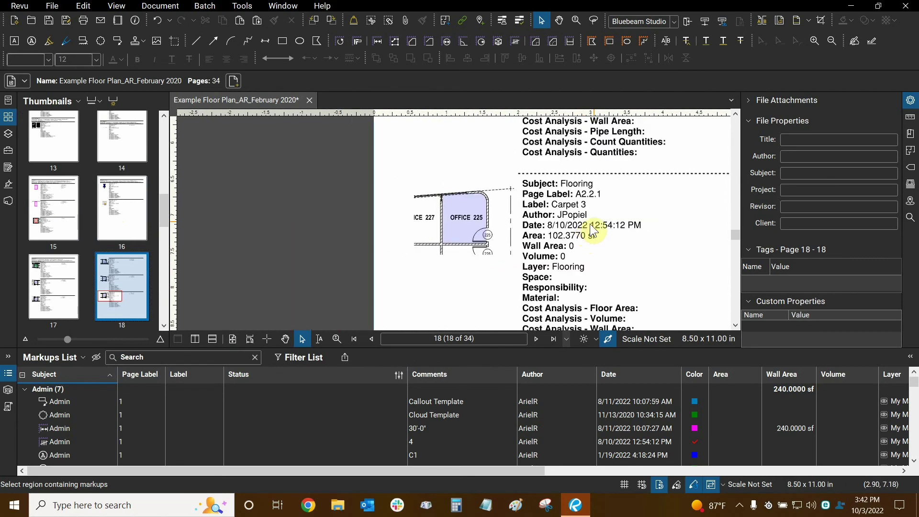
{"action": "left_click_drag", "start_coordinate": [486, 150], "coordinate": [429, 158]}
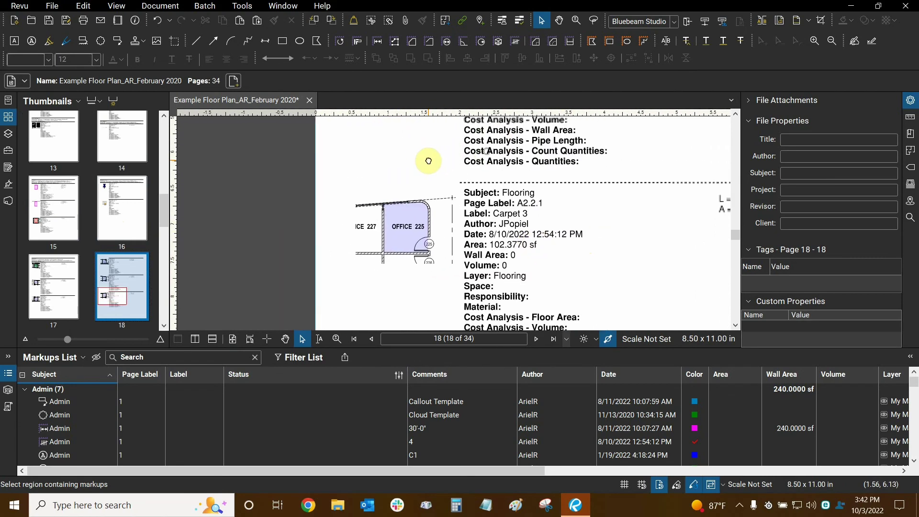
{"action": "left_click", "coordinate": [403, 241]}
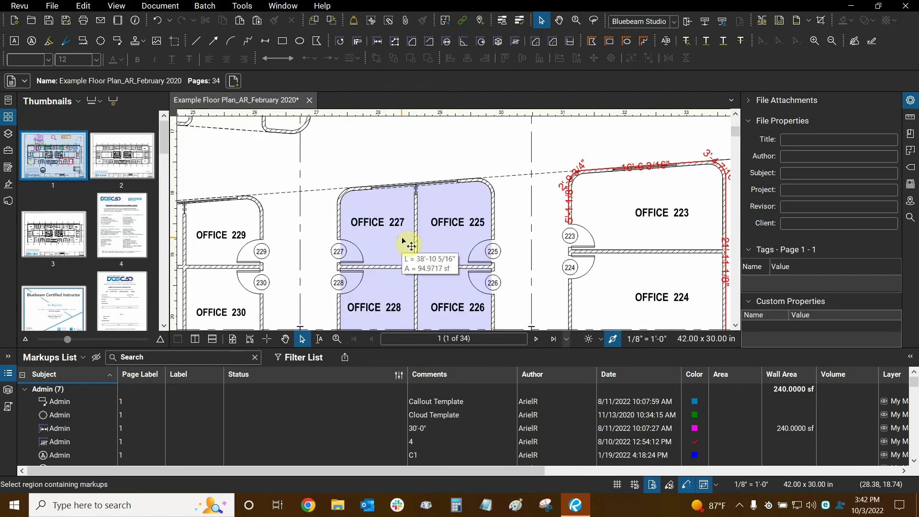
{"action": "left_click", "coordinate": [445, 340]}
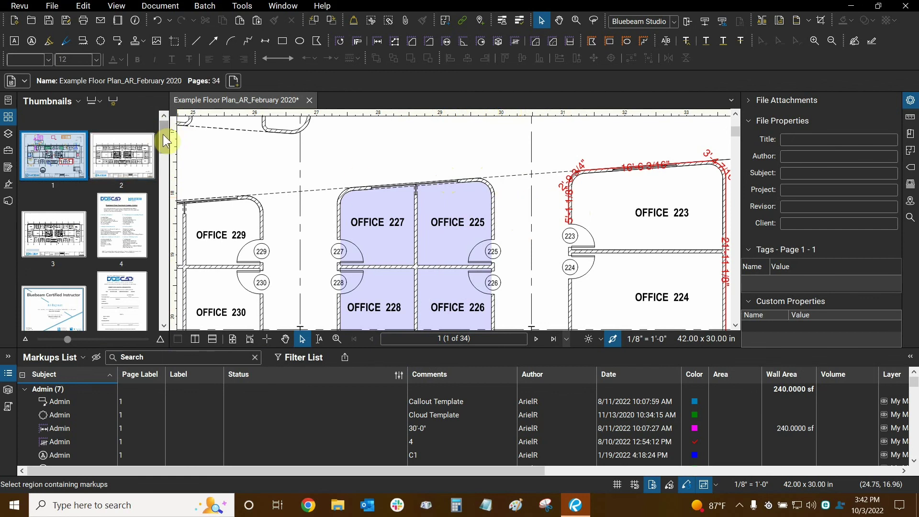
- Open summary page 17 and follow the Conference 211 carpet snapshot's hyperlink to its location on the floor plan
{"action": "left_click_drag", "start_coordinate": [162, 134], "coordinate": [164, 231]}
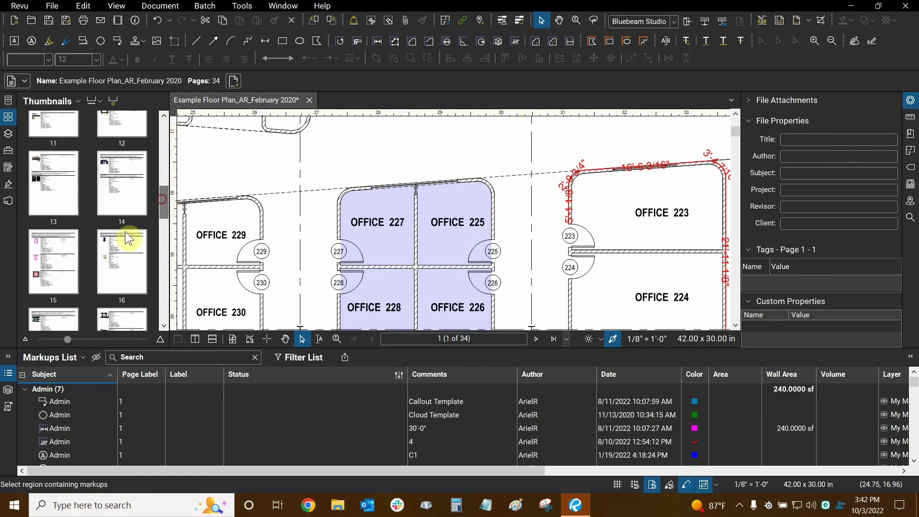
{"action": "left_click", "coordinate": [39, 179]}
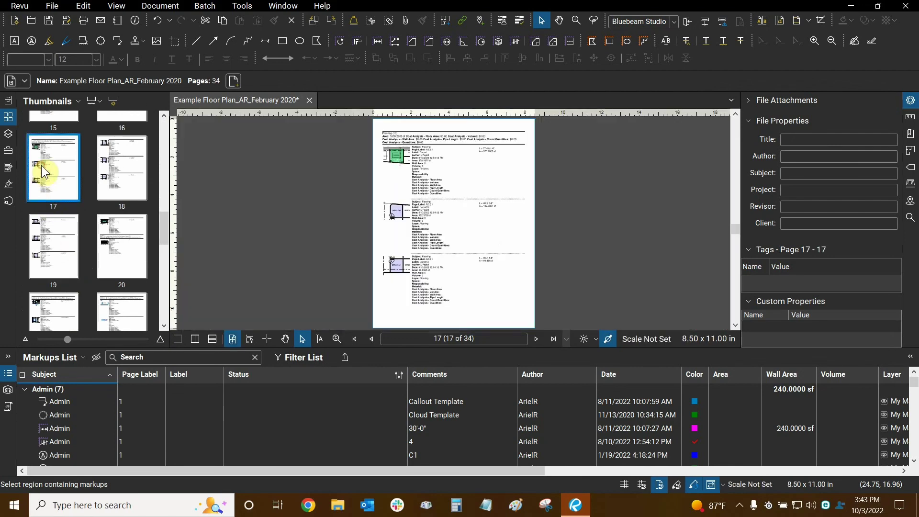
{"action": "scroll", "coordinate": [383, 228], "scroll_direction": "up", "scroll_amount": 8}
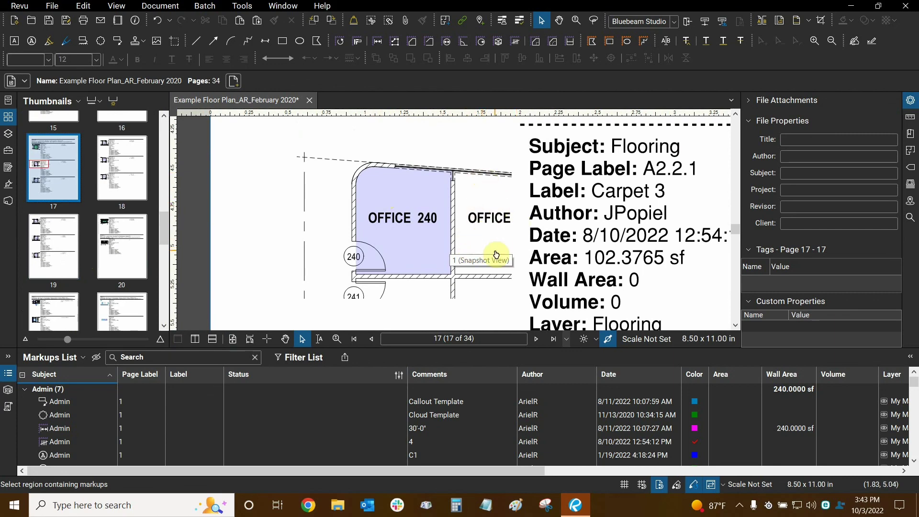
{"action": "scroll", "coordinate": [300, 192], "scroll_direction": "down", "scroll_amount": 1}
{"action": "scroll", "coordinate": [300, 193], "scroll_direction": "down", "scroll_amount": 5}
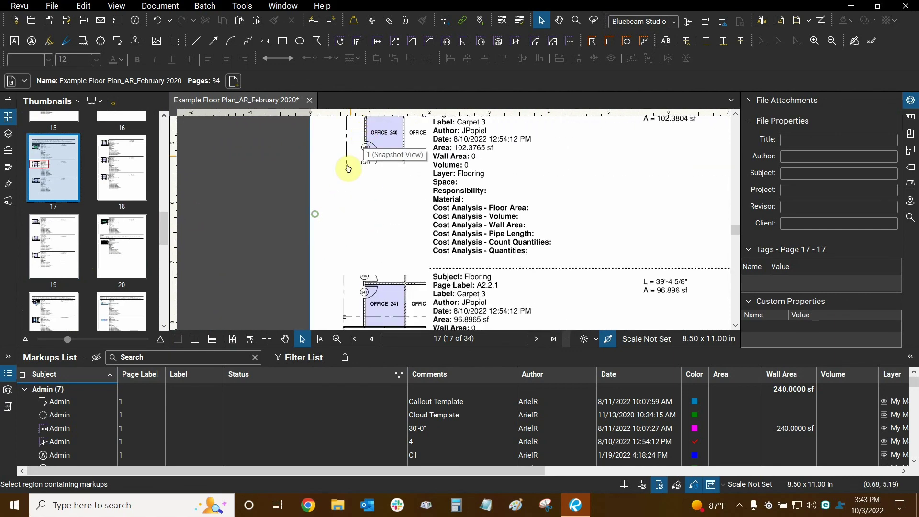
{"action": "scroll", "coordinate": [403, 291], "scroll_direction": "up", "scroll_amount": 3}
{"action": "scroll", "coordinate": [396, 250], "scroll_direction": "down", "scroll_amount": 6}
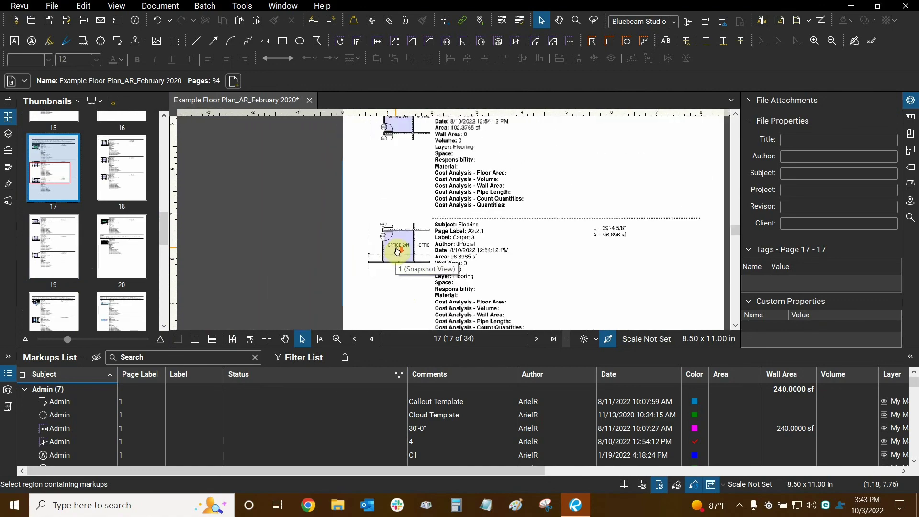
{"action": "scroll", "coordinate": [387, 219], "scroll_direction": "up", "scroll_amount": 6}
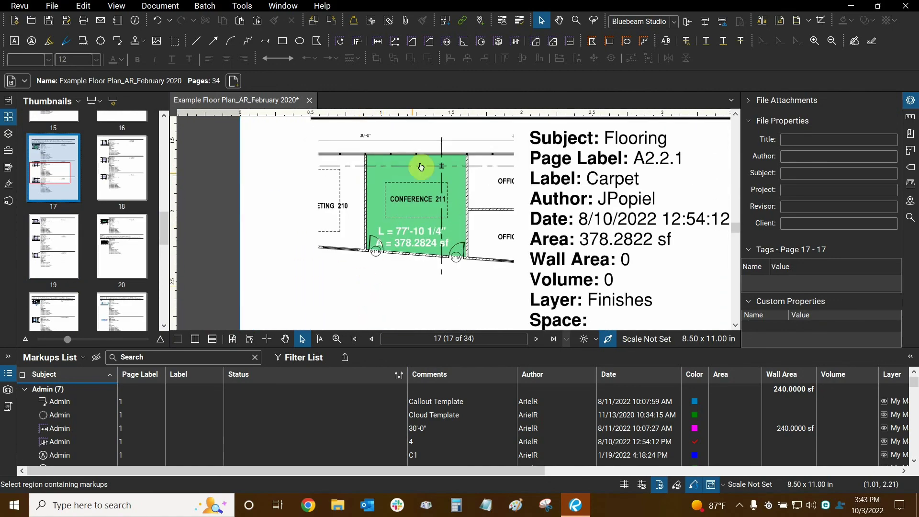
{"action": "left_click", "coordinate": [412, 191]}
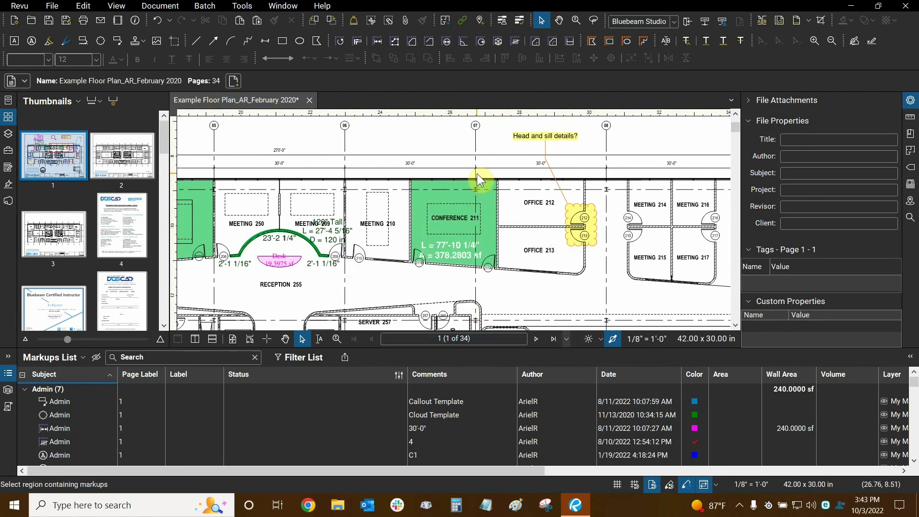
{"action": "scroll", "coordinate": [539, 258], "scroll_direction": "down", "scroll_amount": 4}
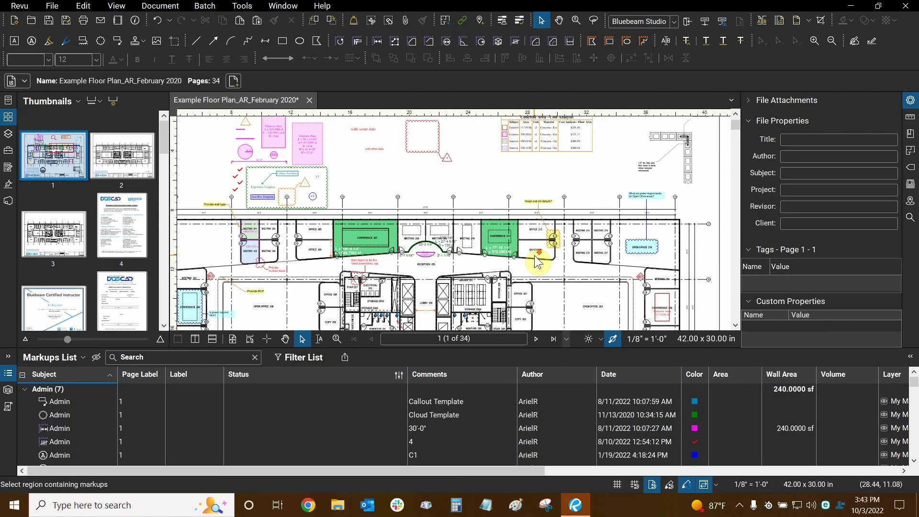
{"action": "scroll", "coordinate": [538, 259], "scroll_direction": "down", "scroll_amount": 1}
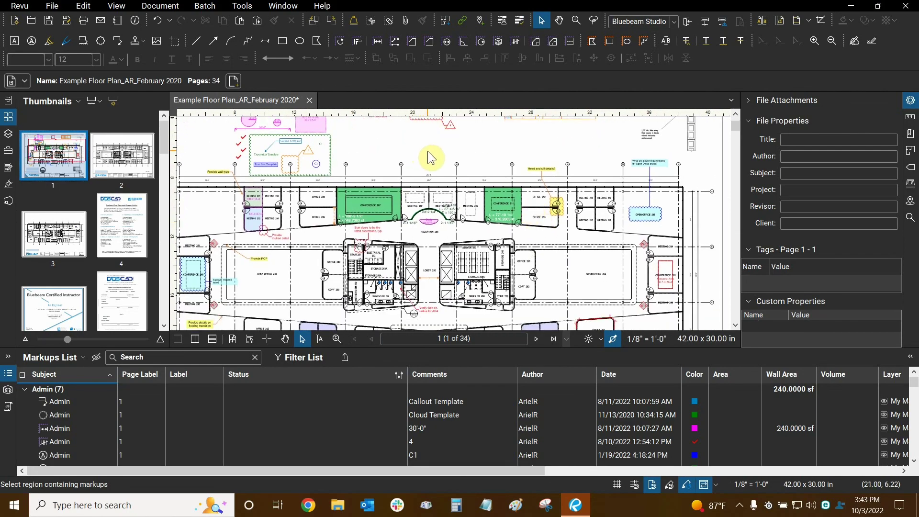
{"action": "key", "text": "ctrl+0"}
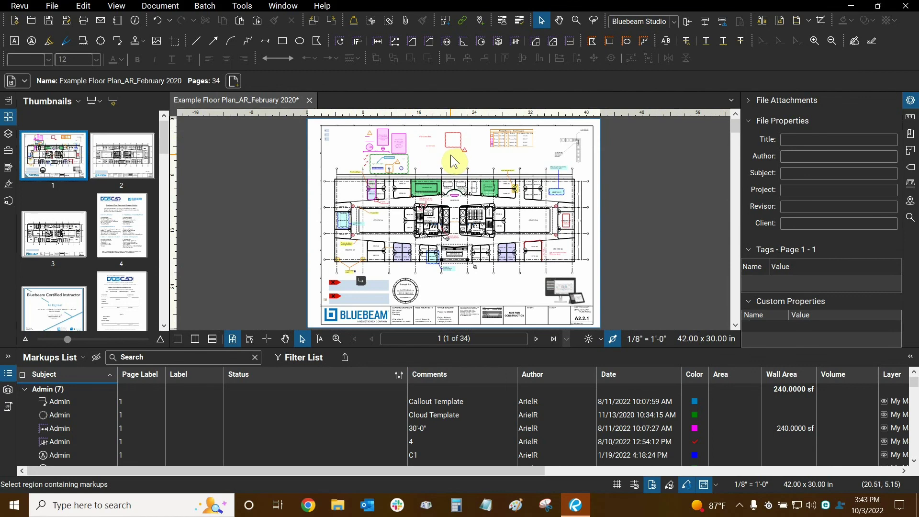